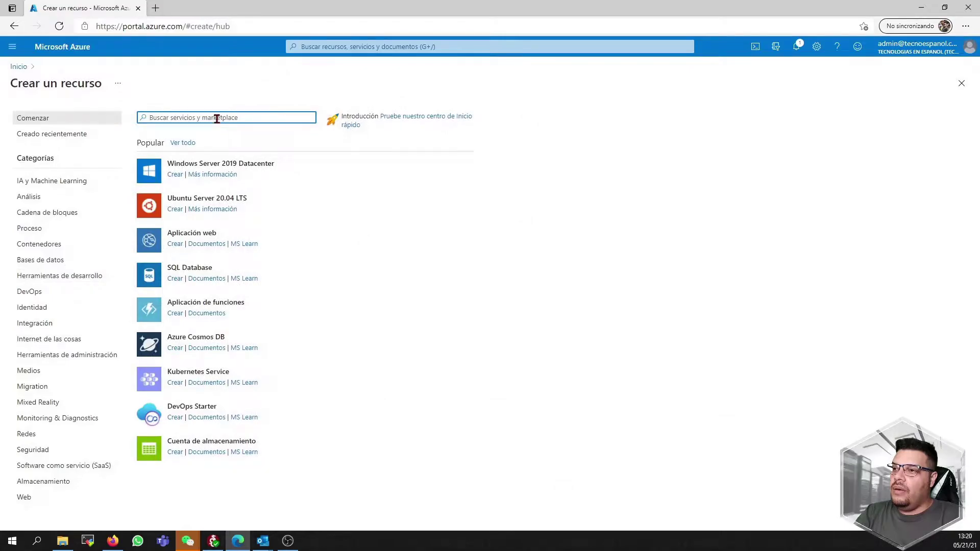
Search the full Marketplace for "windows server" and open Microsoft Corporation's Windows Server offer
{"action": "left_click", "coordinate": [183, 142]}
{"action": "type", "text": "windows server"}
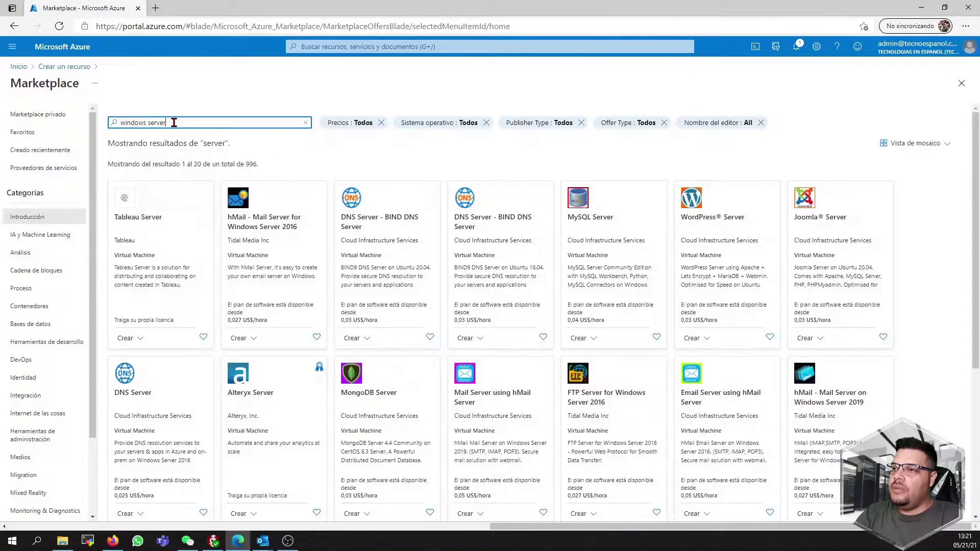
{"action": "key", "text": "Return"}
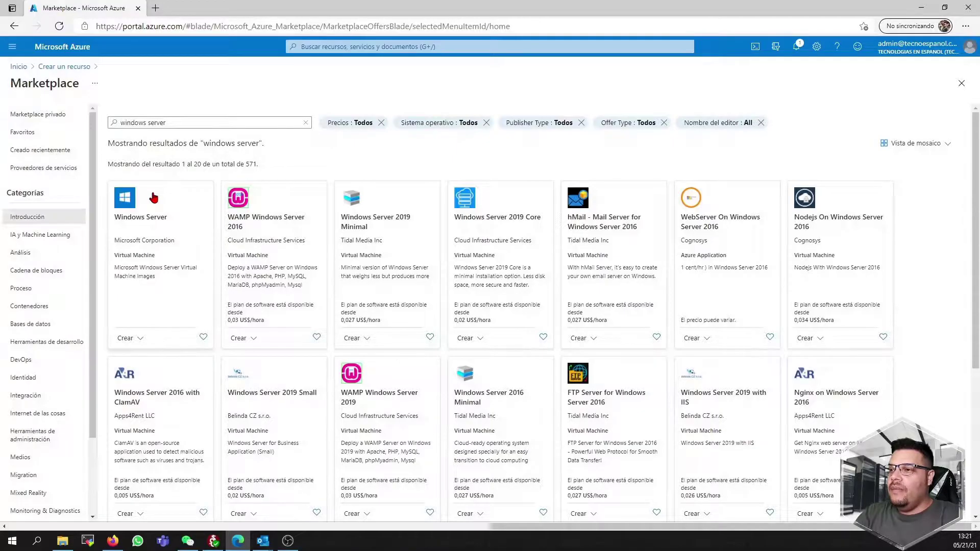
{"action": "left_click", "coordinate": [180, 209]}
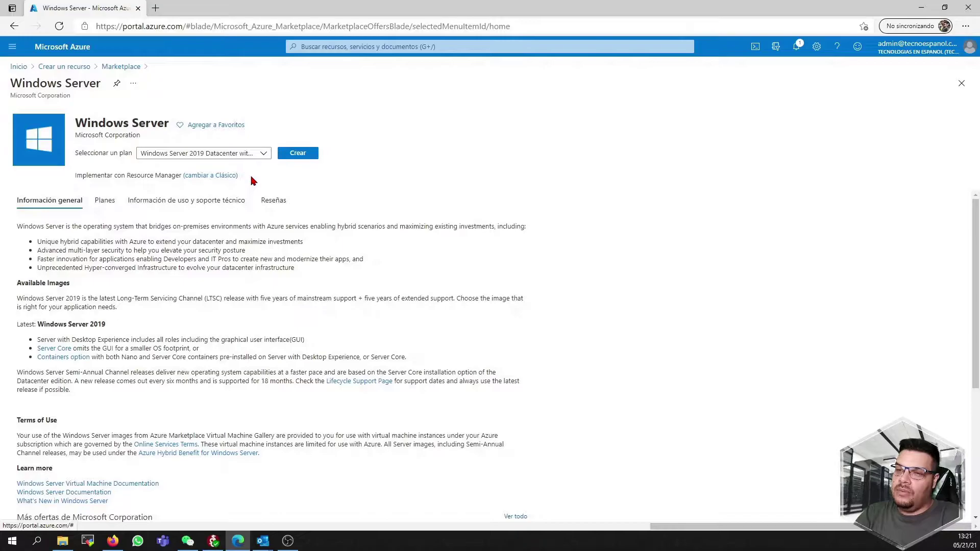
Choose the [smalldisk] Windows Server 2019 Datacenter plan and start creating a virtual machine from it
{"action": "left_click", "coordinate": [261, 154]}
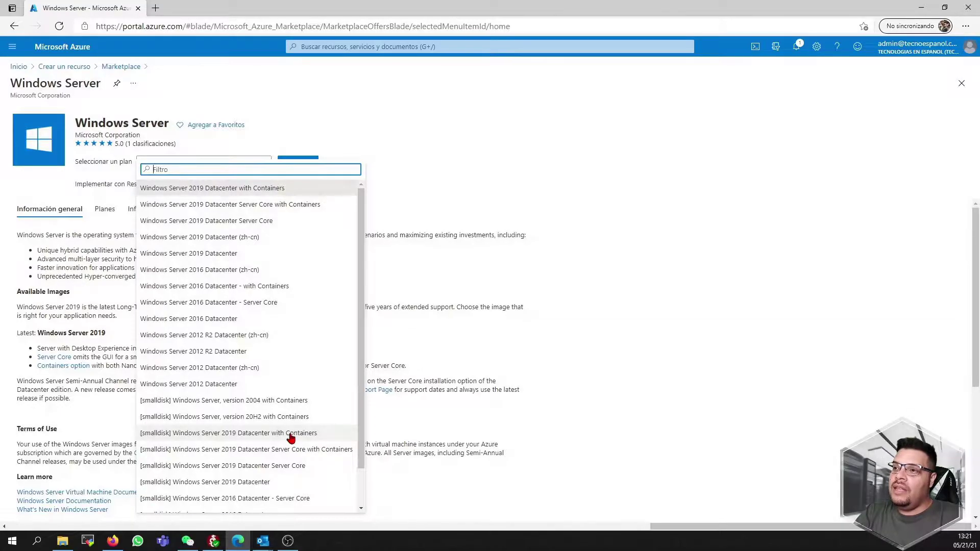
{"action": "scroll", "coordinate": [265, 482], "scroll_direction": "down", "scroll_amount": 1}
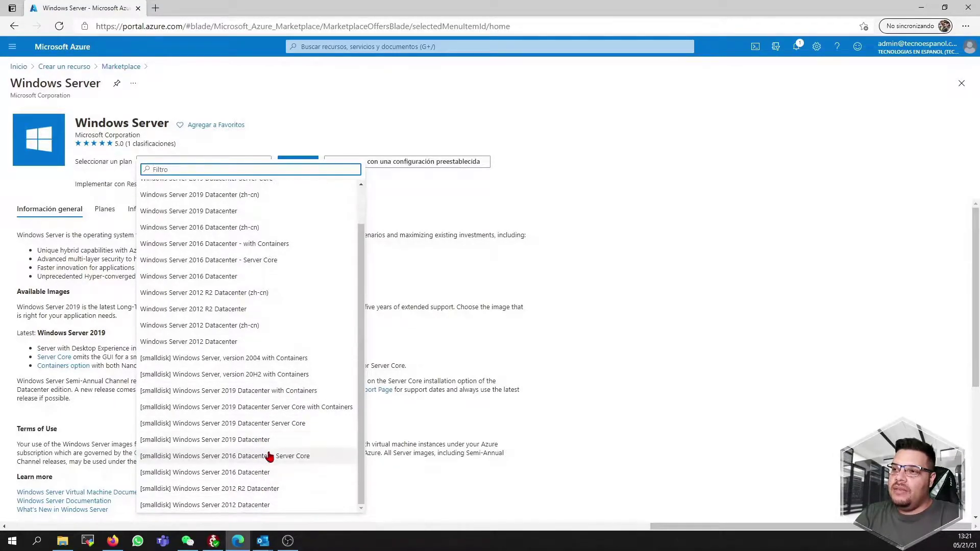
{"action": "left_click", "coordinate": [264, 442]}
{"action": "scroll", "coordinate": [357, 287], "scroll_direction": "down", "scroll_amount": 4}
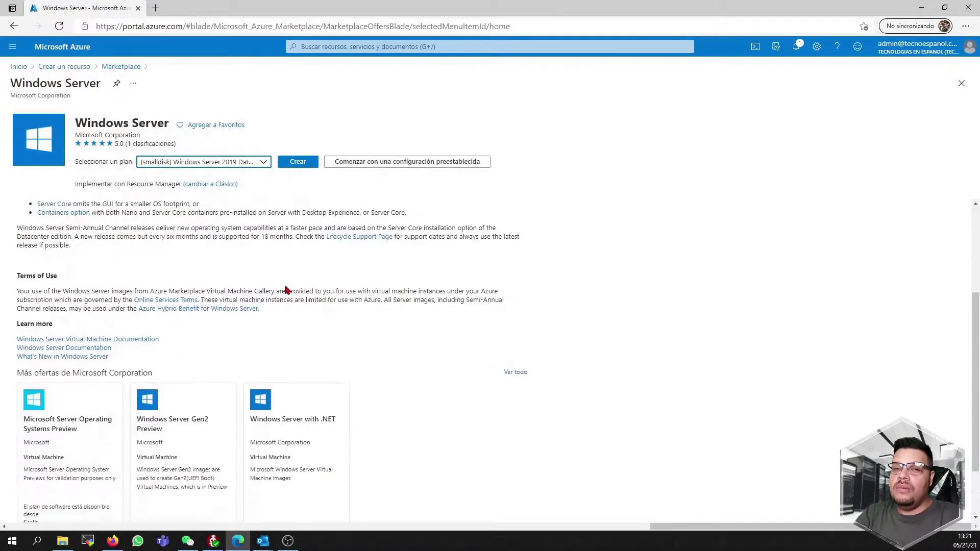
{"action": "scroll", "coordinate": [359, 286], "scroll_direction": "up", "scroll_amount": 4}
{"action": "left_click", "coordinate": [293, 163]}
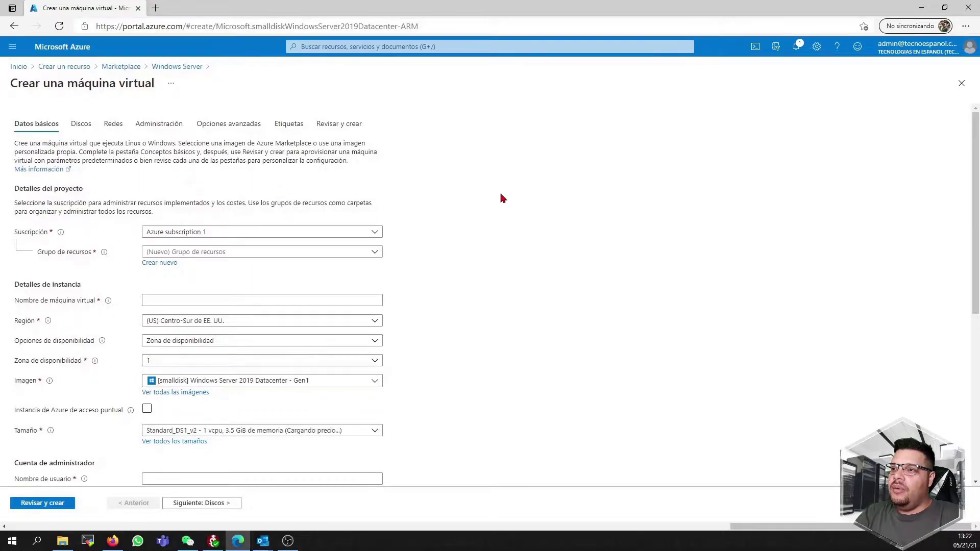
Create a new resource group named FTPprueba for the virtual machine
{"action": "scroll", "coordinate": [294, 196], "scroll_direction": "down", "scroll_amount": 1}
{"action": "left_click", "coordinate": [294, 196]}
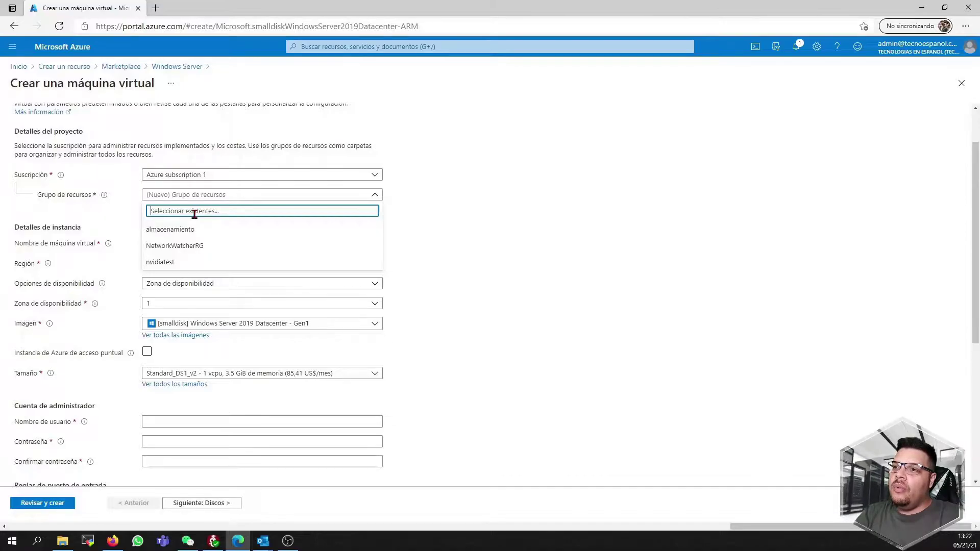
{"action": "left_click", "coordinate": [144, 199]}
{"action": "left_click", "coordinate": [161, 205]}
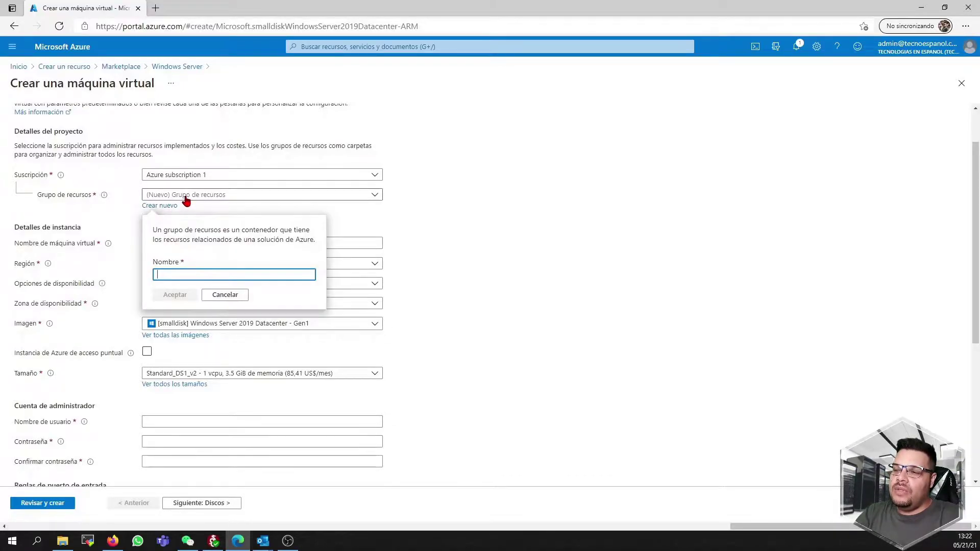
{"action": "type", "text": "FTP"}
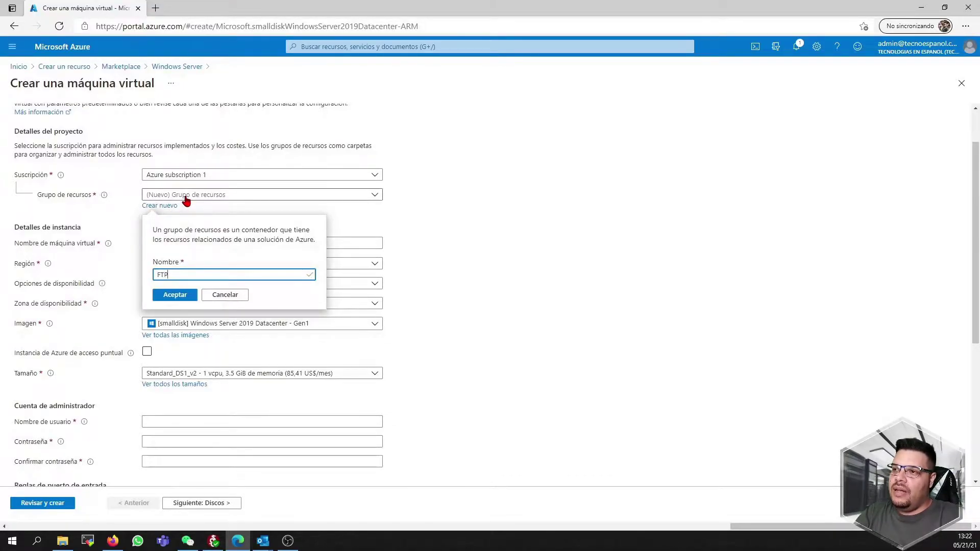
{"action": "type", "text": "pruena"}
{"action": "key", "text": "BackSpace"}
{"action": "key", "text": "BackSpace"}
{"action": "type", "text": "ba"}
{"action": "left_click", "coordinate": [175, 295]}
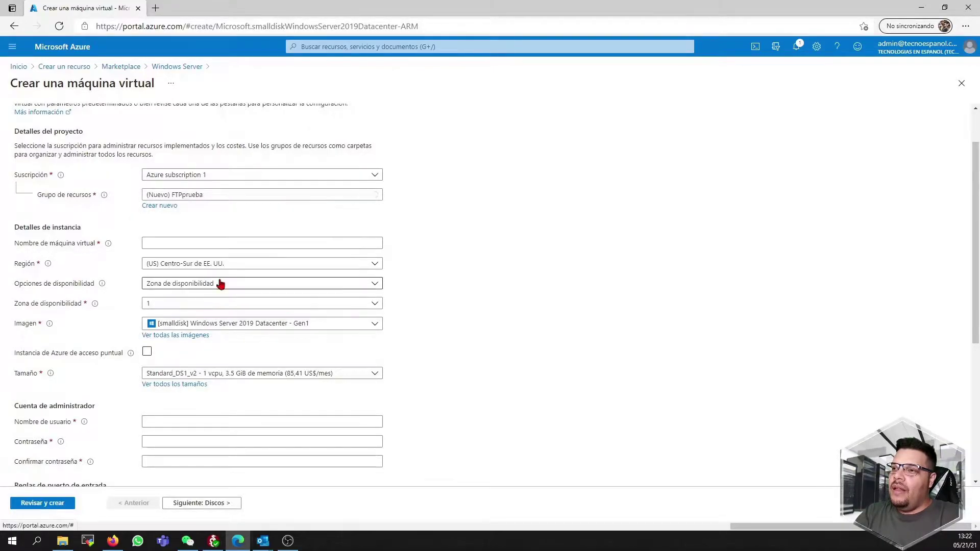
Name the virtual machine win-srvr2k19-ftp
{"action": "left_click", "coordinate": [200, 247]}
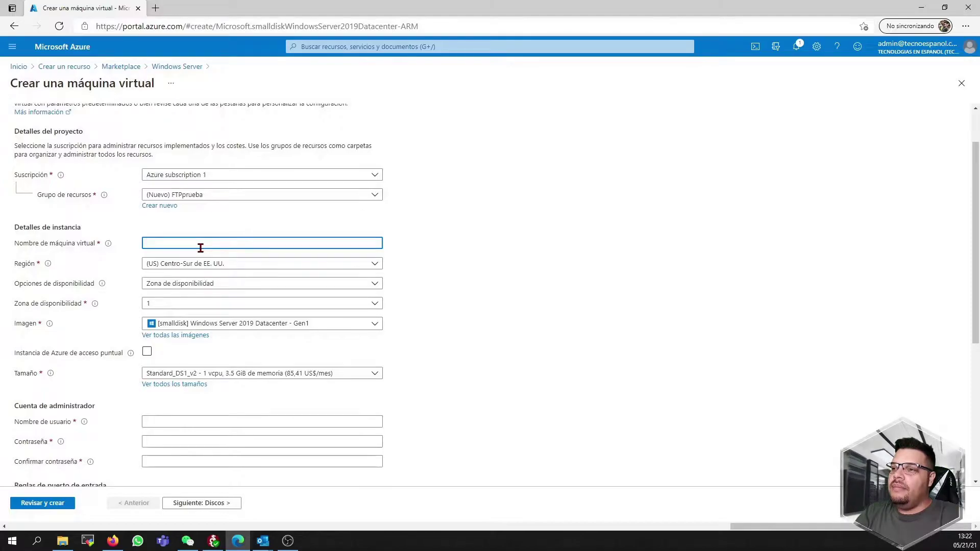
{"action": "type", "text": "win-srvr"}
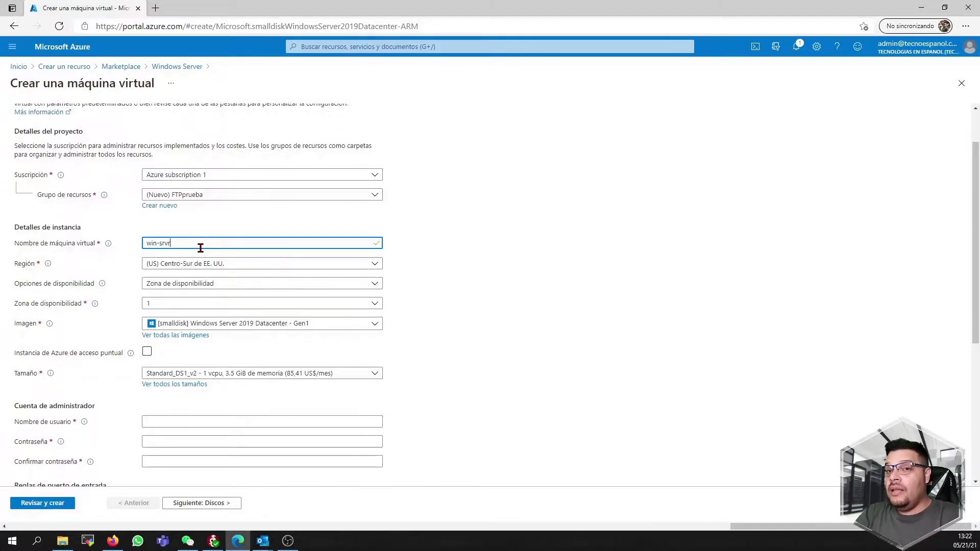
{"action": "type", "text": "2k"}
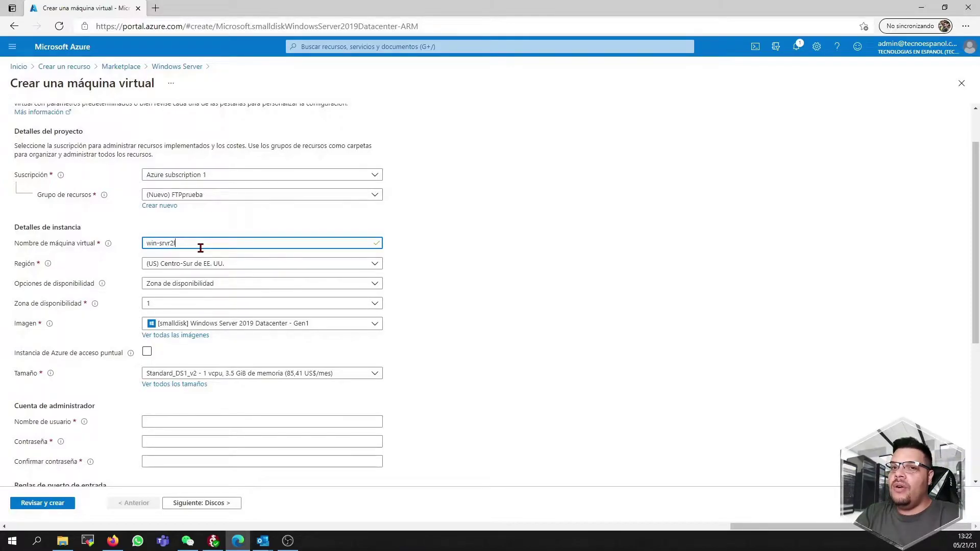
{"action": "type", "text": "19"}
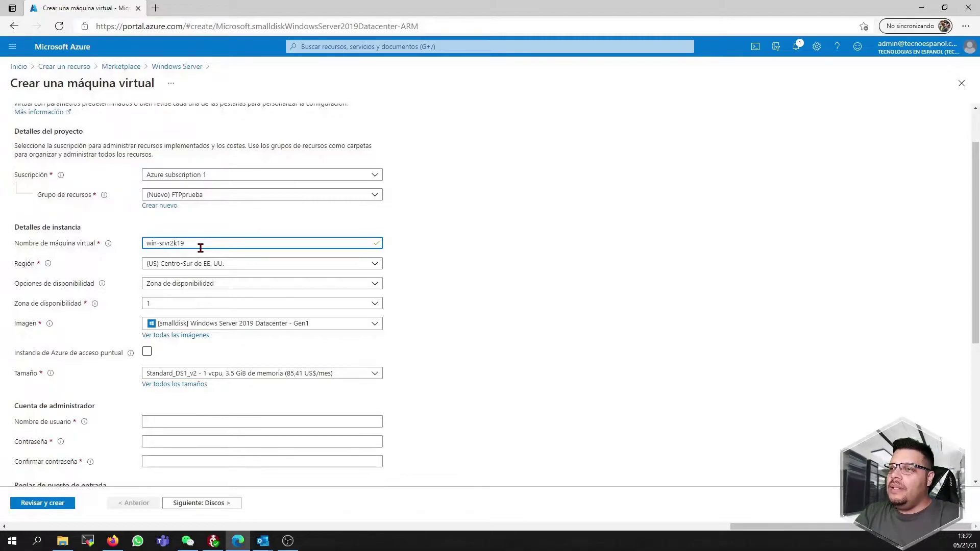
{"action": "type", "text": "-ftp"}
{"action": "left_click", "coordinate": [434, 306]}
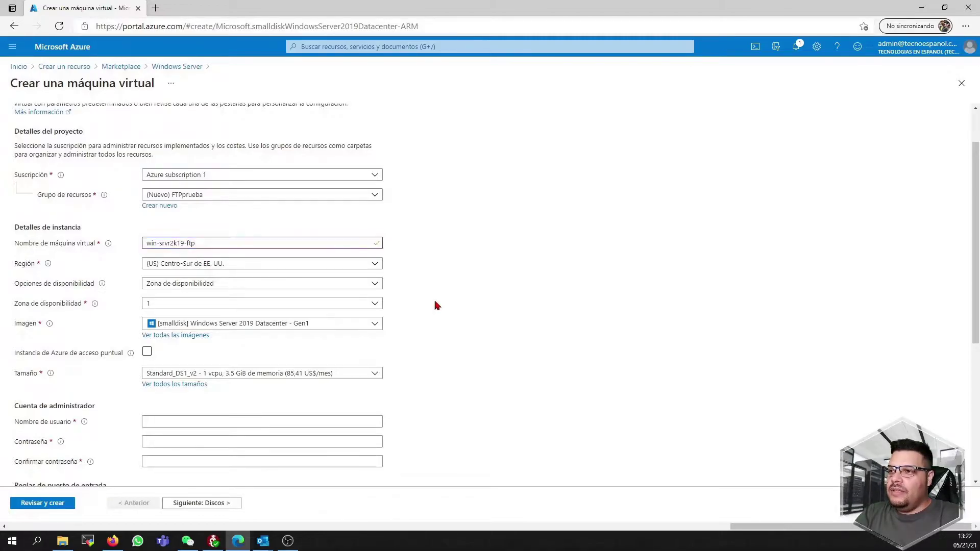
Set the administrator account's username to tecnoespanol, then enter and confirm the account password
{"action": "scroll", "coordinate": [426, 310], "scroll_direction": "down", "scroll_amount": 1}
{"action": "scroll", "coordinate": [120, 307], "scroll_direction": "down", "scroll_amount": 1}
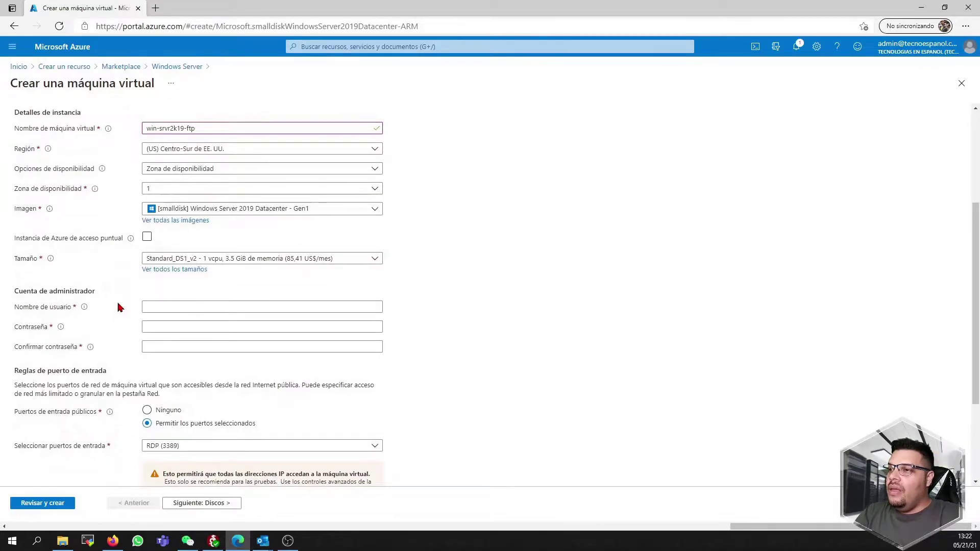
{"action": "scroll", "coordinate": [331, 269], "scroll_direction": "down", "scroll_amount": 2}
{"action": "left_click", "coordinate": [178, 190]}
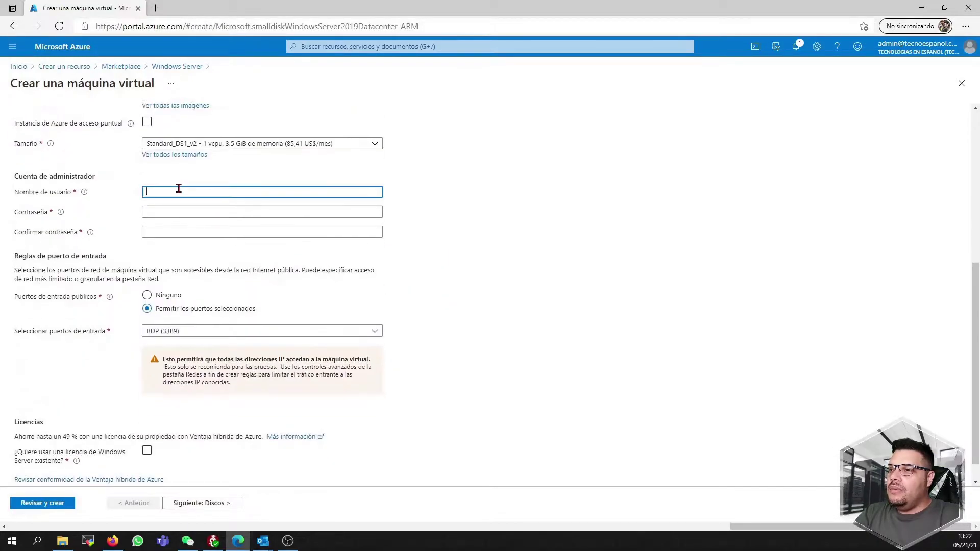
{"action": "type", "text": "tecnoespanol"}
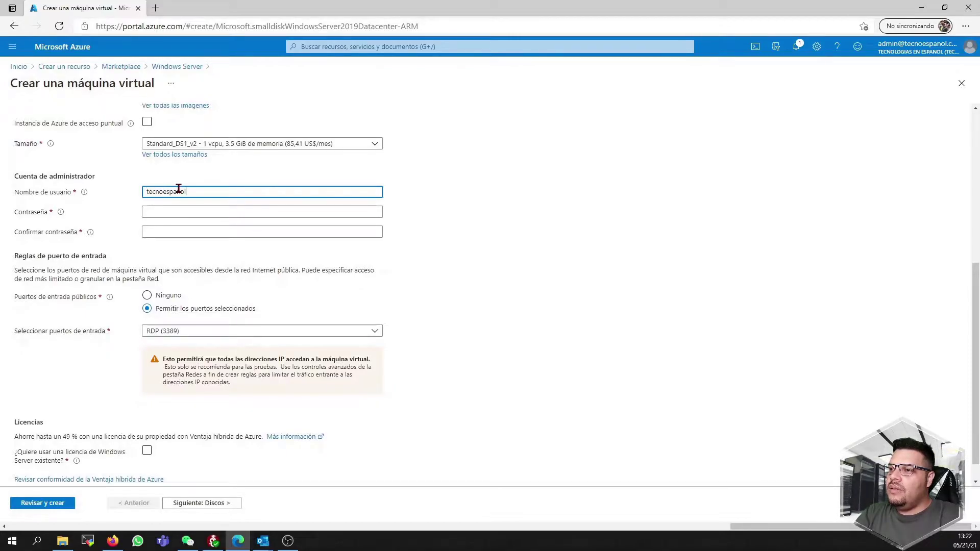
{"action": "key", "text": "Tab"}
{"action": "type", "text": "***********"}
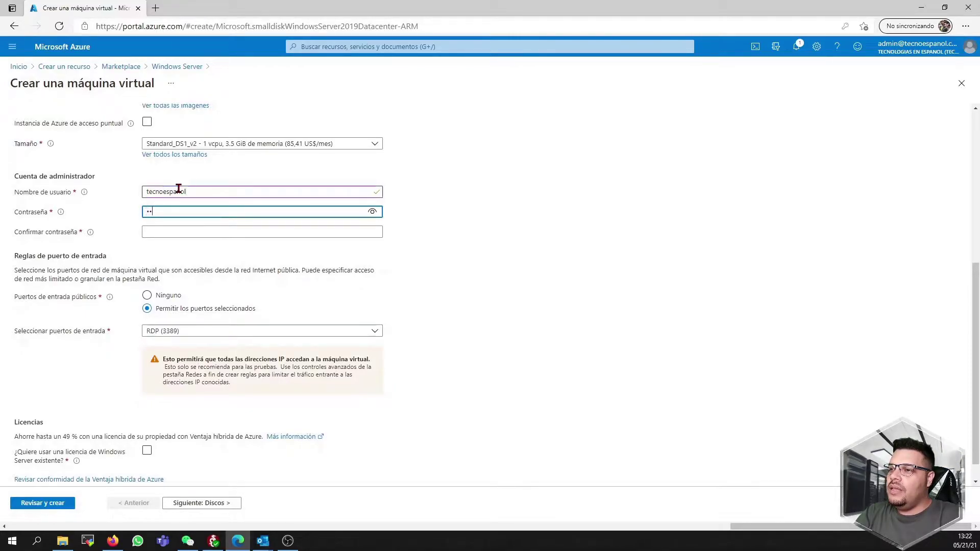
{"action": "type", "text": "****"}
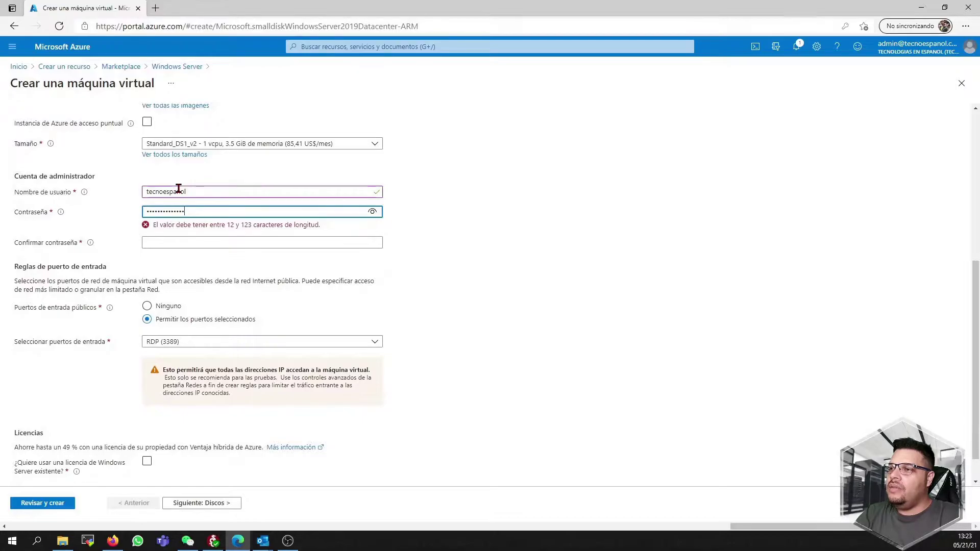
{"action": "left_click", "coordinate": [198, 232]}
{"action": "type", "text": "***********"}
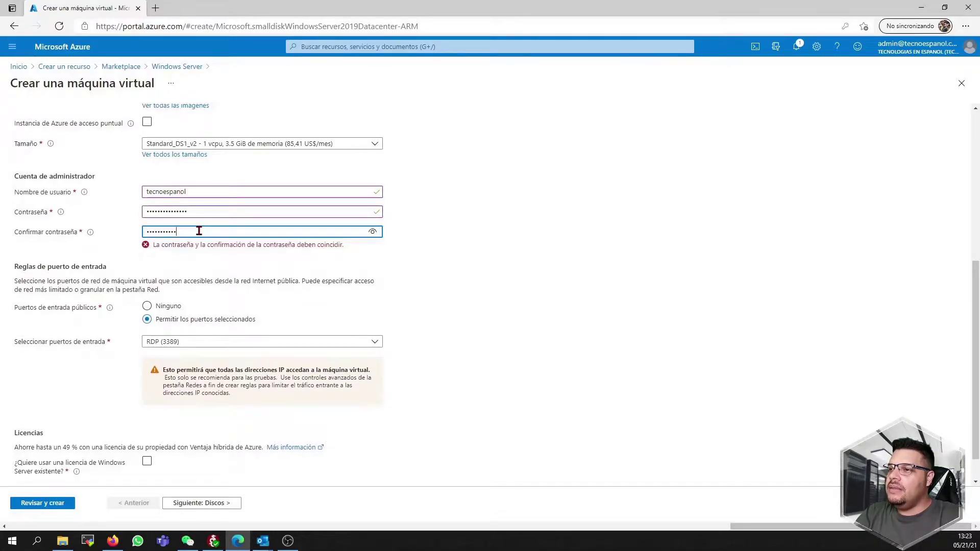
{"action": "type", "text": "****"}
Check the available inbound ports, keeping RDP (3389), and advance past the Discos settings to Redes with the disk defaults
{"action": "scroll", "coordinate": [488, 295], "scroll_direction": "down", "scroll_amount": 1}
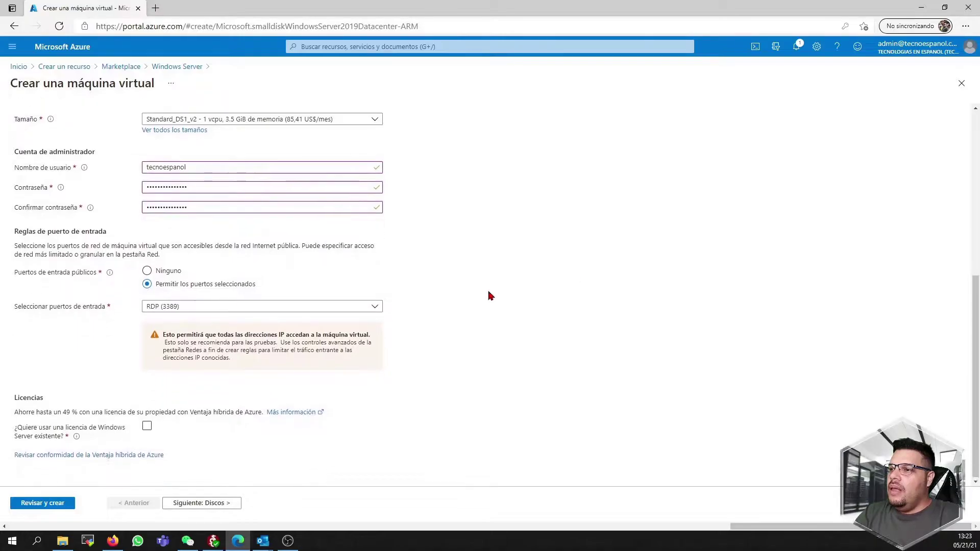
{"action": "left_click", "coordinate": [268, 307]}
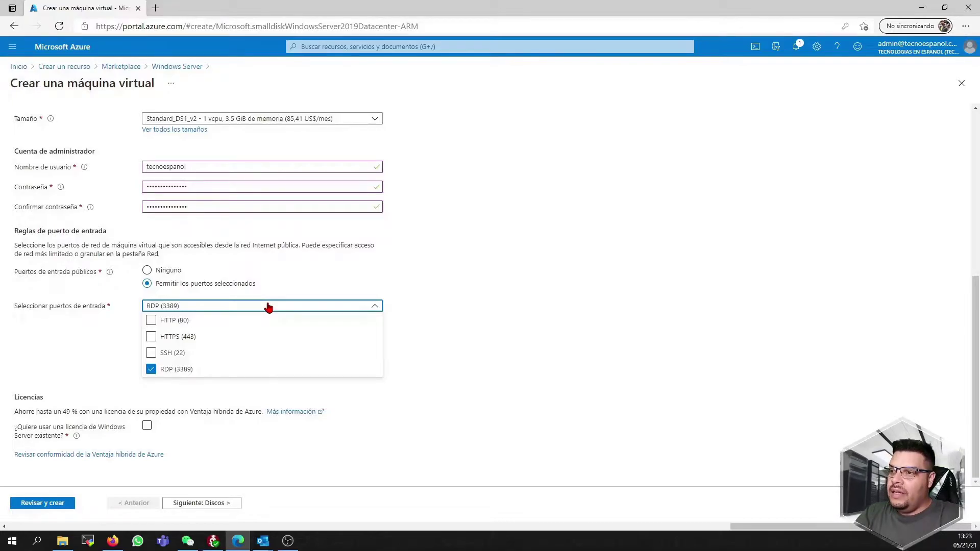
{"action": "left_click", "coordinate": [268, 306]}
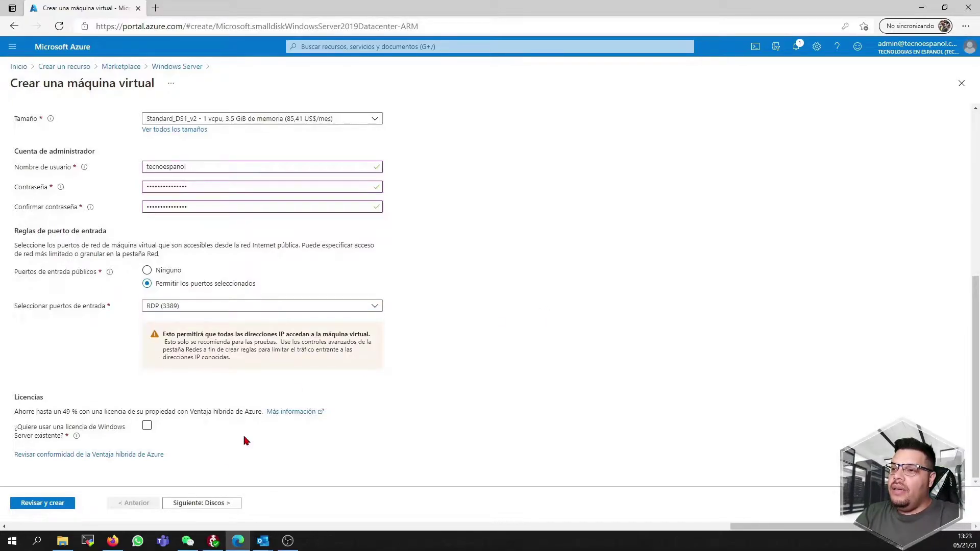
{"action": "left_click", "coordinate": [204, 503]}
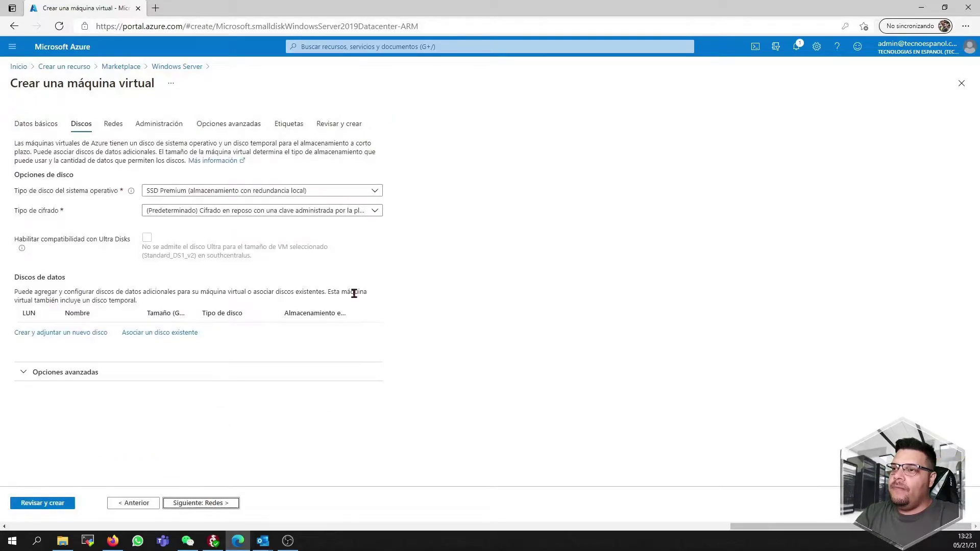
{"action": "left_click", "coordinate": [204, 504]}
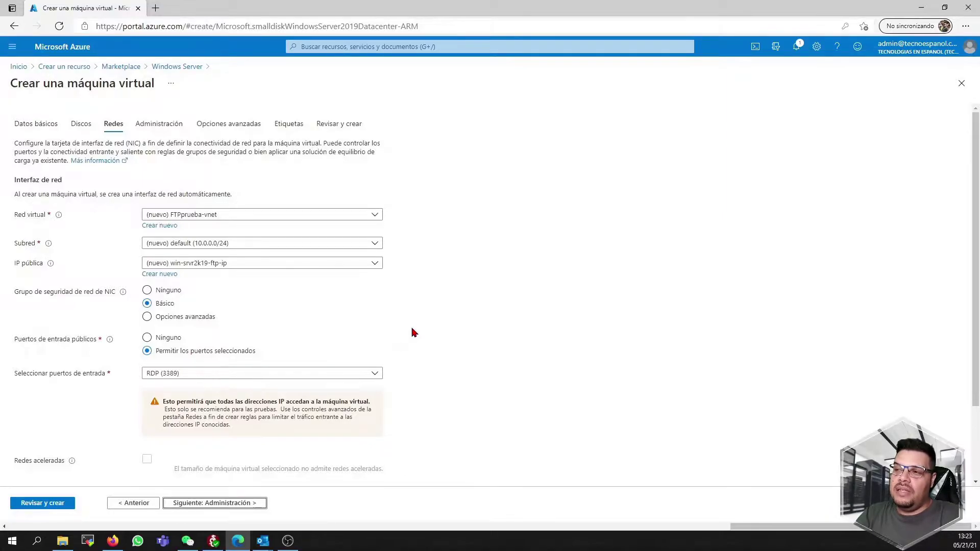
Compare the Opciones avanzadas and Básico choices for the NIC network security group, returning the selection to Básico
{"action": "left_click", "coordinate": [480, 330]}
{"action": "scroll", "coordinate": [485, 316], "scroll_direction": "down", "scroll_amount": 2}
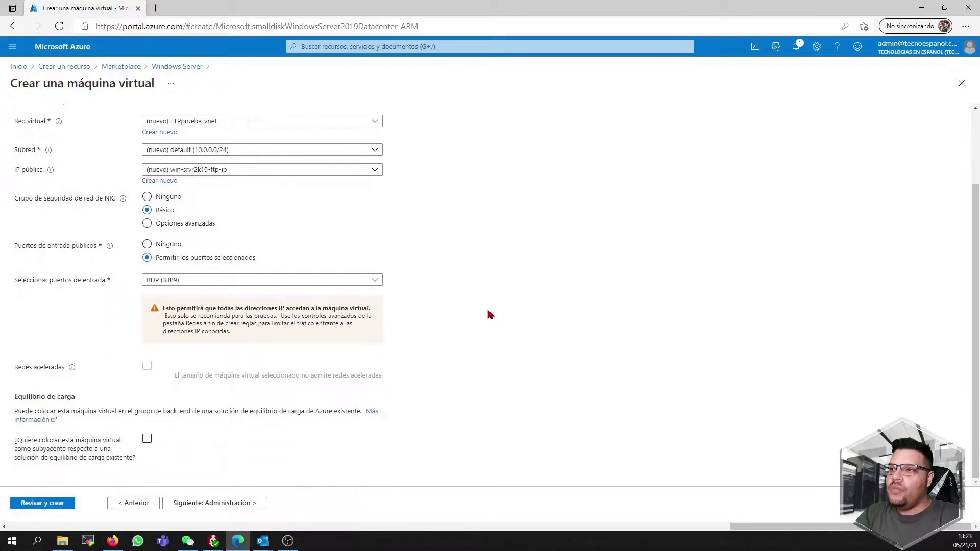
{"action": "left_click", "coordinate": [206, 225]}
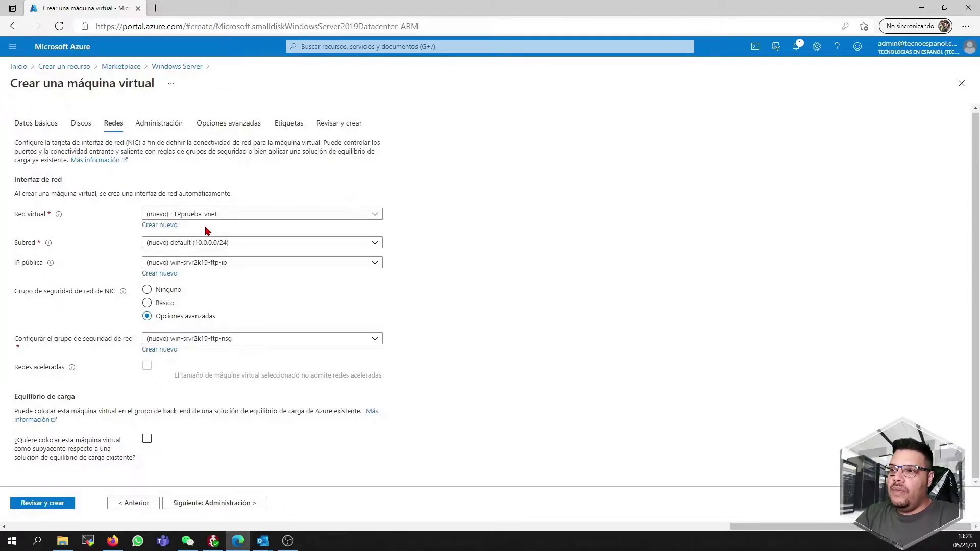
{"action": "left_click", "coordinate": [179, 305]}
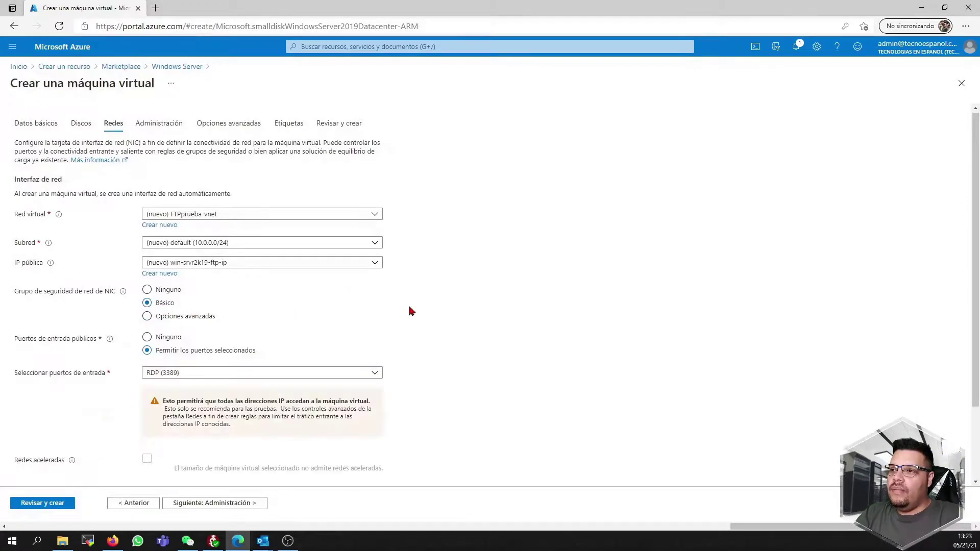
{"action": "scroll", "coordinate": [474, 310], "scroll_direction": "down", "scroll_amount": 1}
{"action": "left_click", "coordinate": [363, 315]}
{"action": "left_click", "coordinate": [478, 307]}
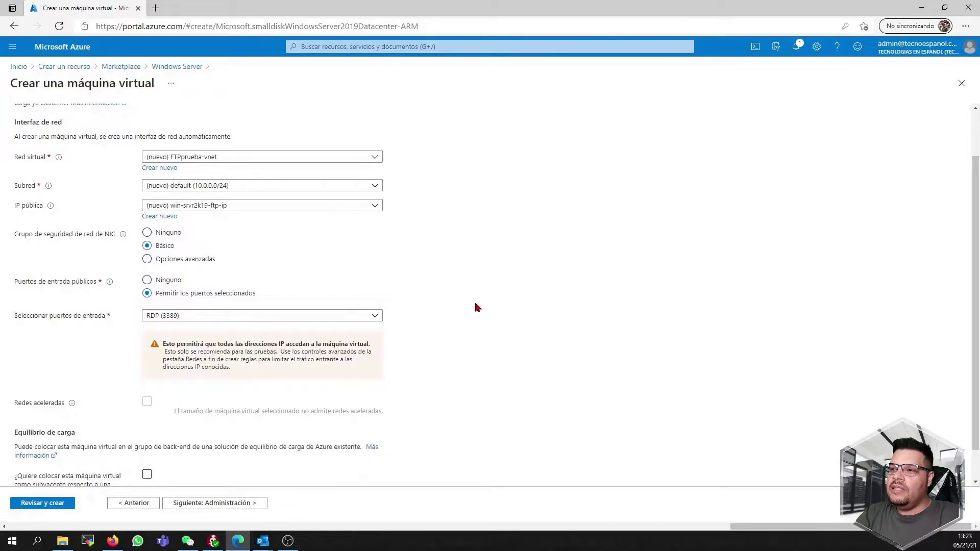
{"action": "scroll", "coordinate": [474, 306], "scroll_direction": "down", "scroll_amount": 1}
{"action": "left_click", "coordinate": [174, 225]}
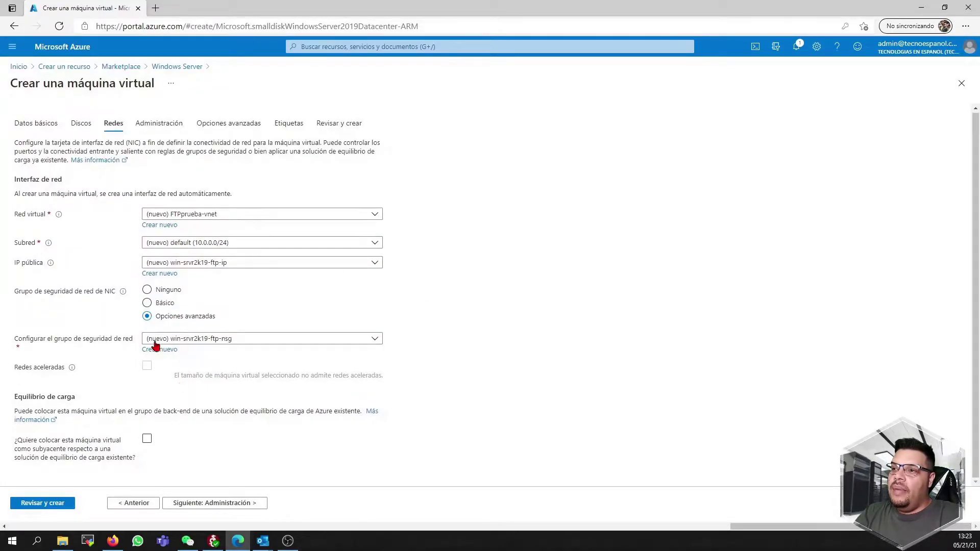
{"action": "left_click", "coordinate": [159, 305]}
{"action": "scroll", "coordinate": [474, 311], "scroll_direction": "down", "scroll_amount": 2}
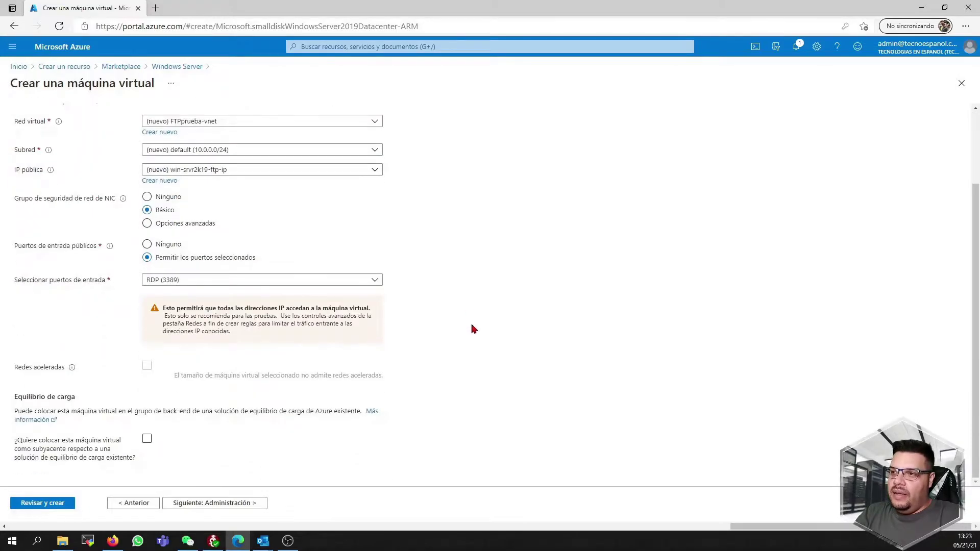
Review the Administración and Opciones avanzadas settings, keep their defaults, and advance to Etiquetas
{"action": "left_click", "coordinate": [211, 503]}
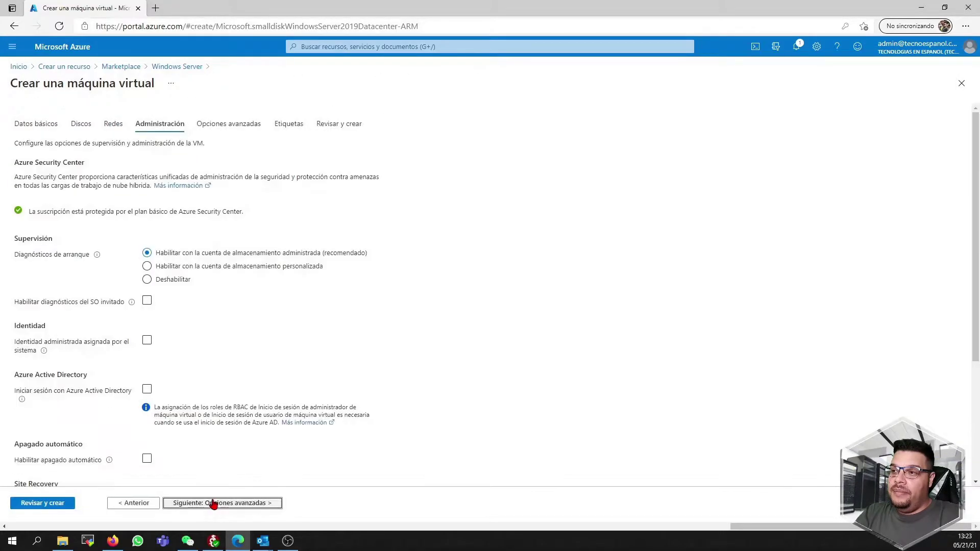
{"action": "scroll", "coordinate": [412, 349], "scroll_direction": "down", "scroll_amount": 5}
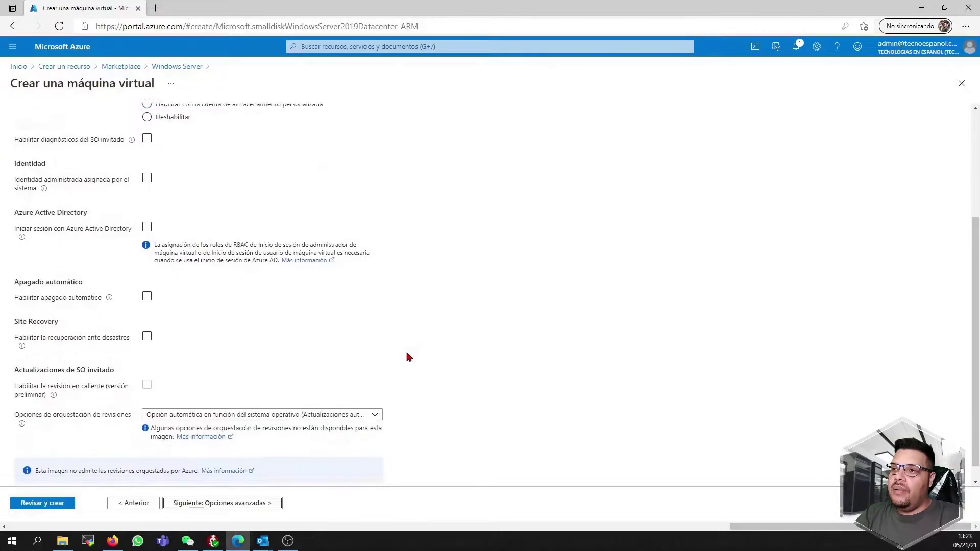
{"action": "left_click", "coordinate": [210, 502]}
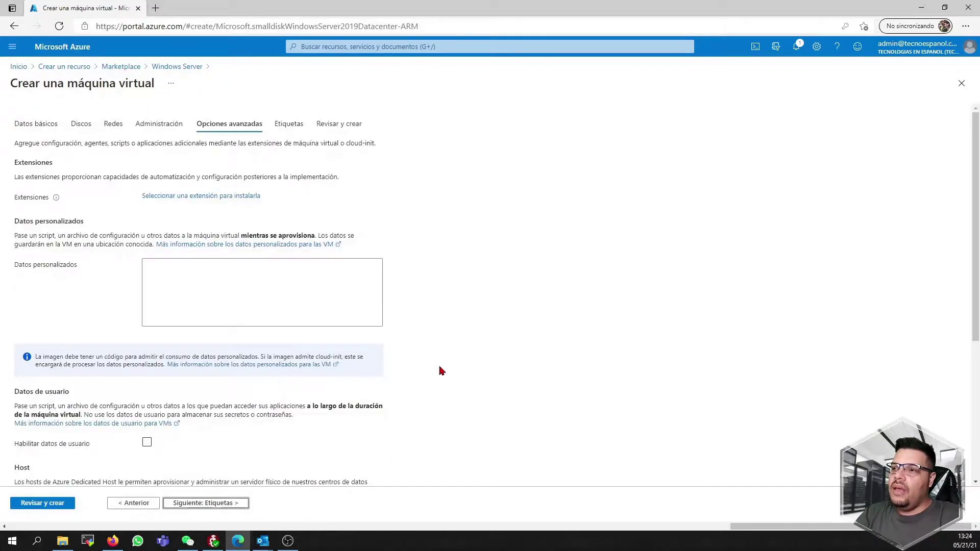
{"action": "scroll", "coordinate": [424, 376], "scroll_direction": "down", "scroll_amount": 5}
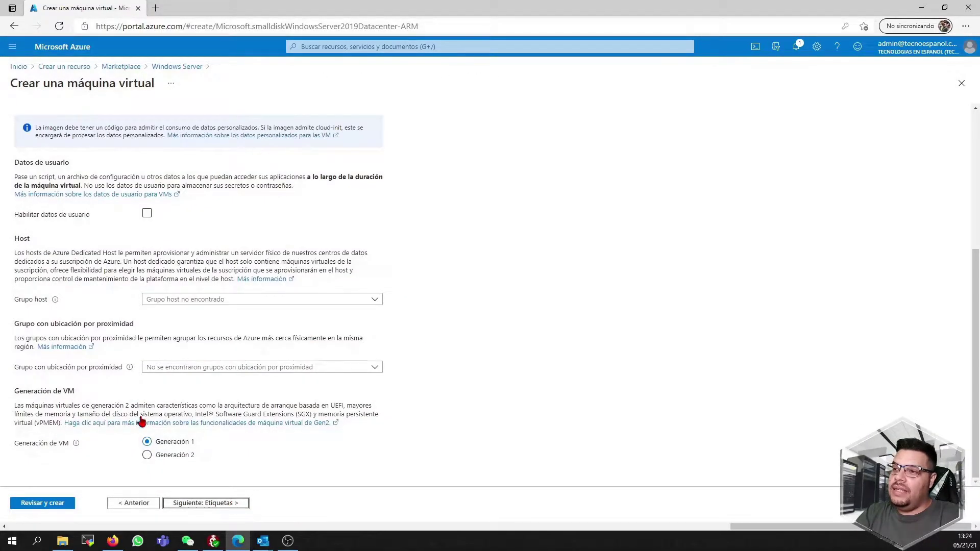
{"action": "left_click", "coordinate": [217, 503]}
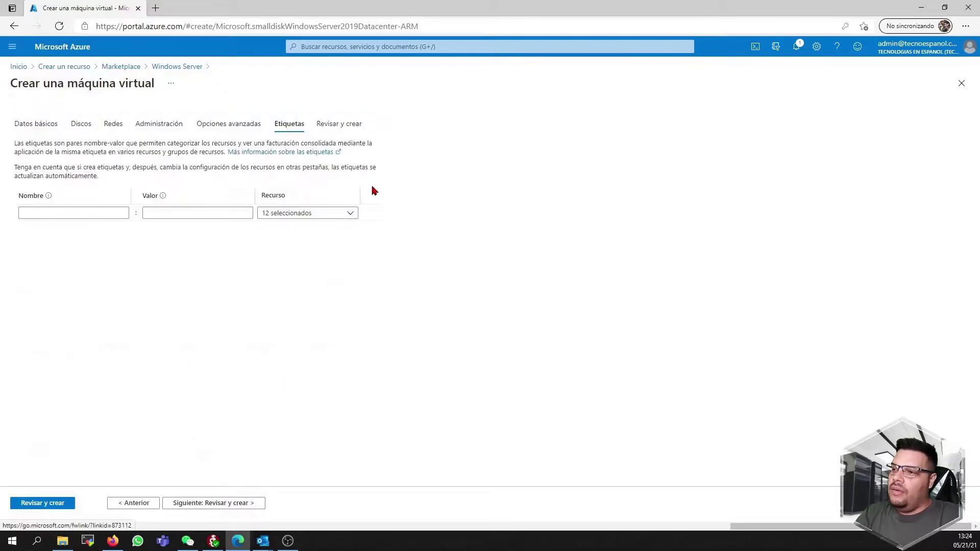
Leave the tags empty, review the configuration summary, and create the virtual machine
{"action": "left_click", "coordinate": [353, 213]}
{"action": "left_click", "coordinate": [216, 254]}
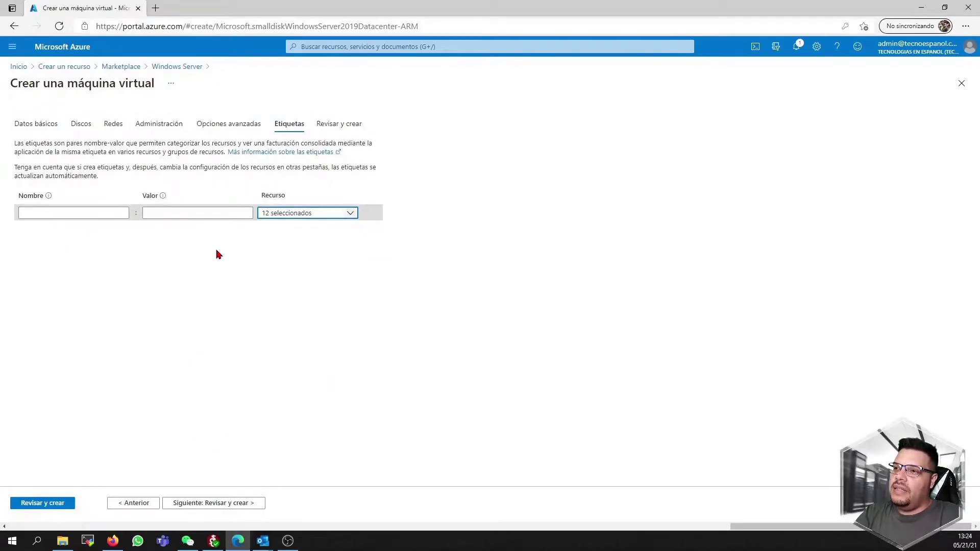
{"action": "left_click", "coordinate": [188, 502]}
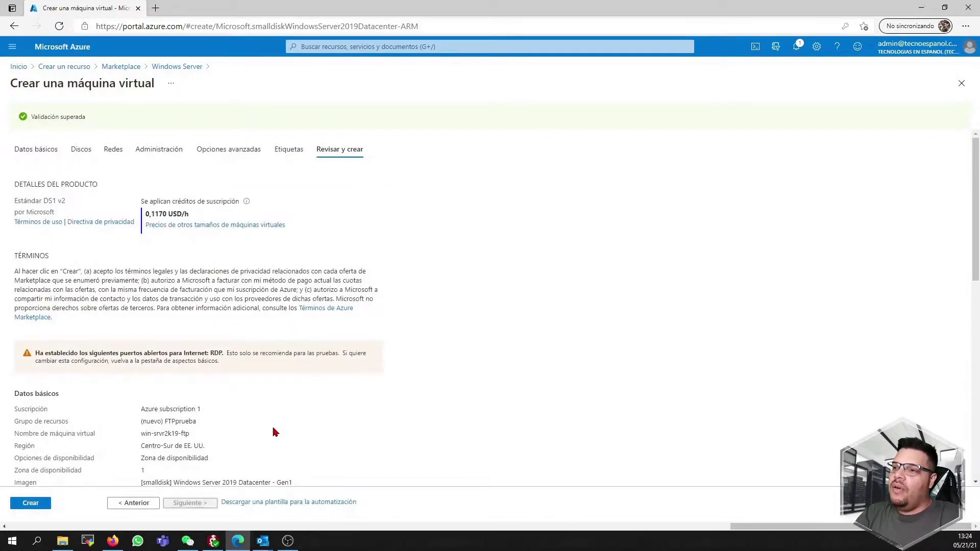
{"action": "scroll", "coordinate": [254, 385], "scroll_direction": "down", "scroll_amount": 10}
{"action": "left_click", "coordinate": [42, 504]}
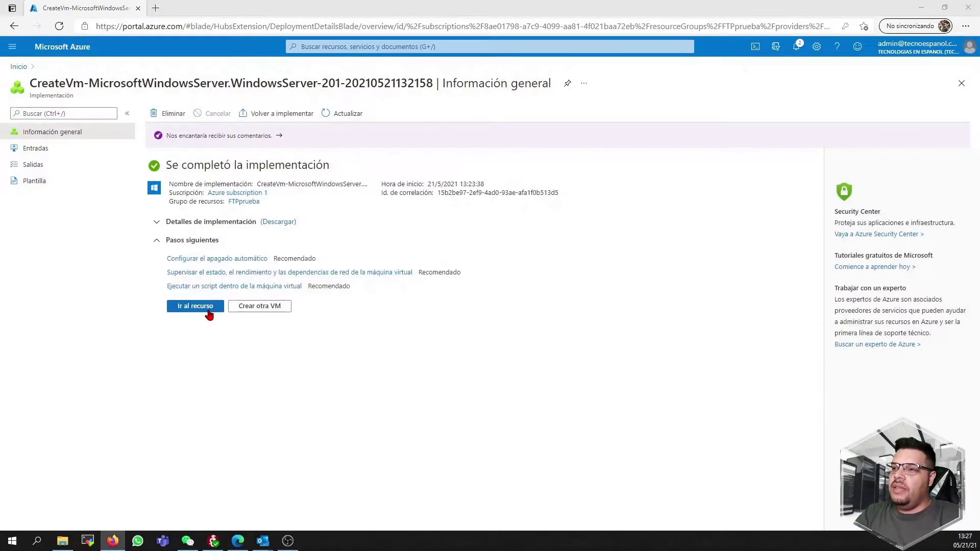
In the deployed virtual machine's Redes settings, add an inbound rule named puerto-ftp21 allowing TCP on destination port 21 with priority 310
{"action": "left_click", "coordinate": [204, 309]}
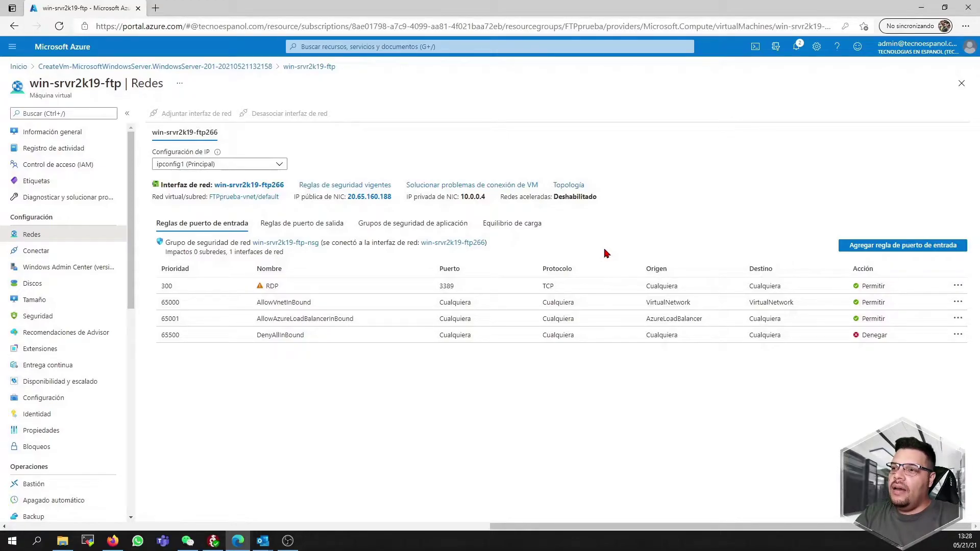
{"action": "left_click", "coordinate": [902, 245]}
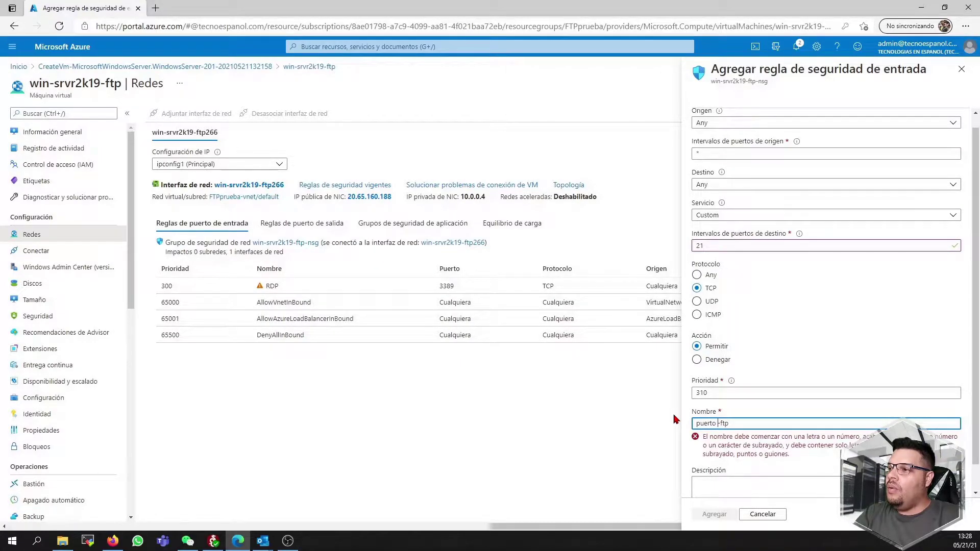
{"action": "key", "text": "BackSpace"}
{"action": "key", "text": "End"}
{"action": "type", "text": "21"}
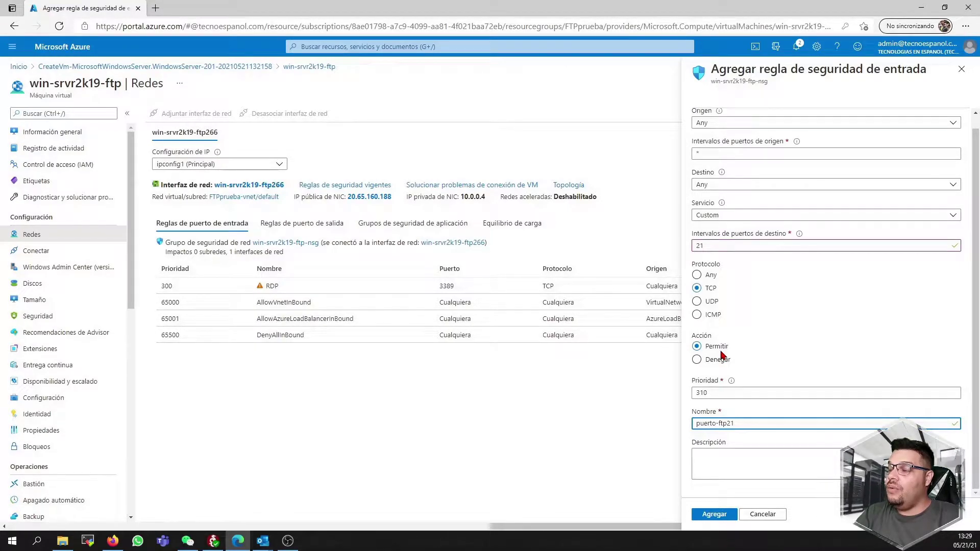
{"action": "left_click", "coordinate": [714, 514]}
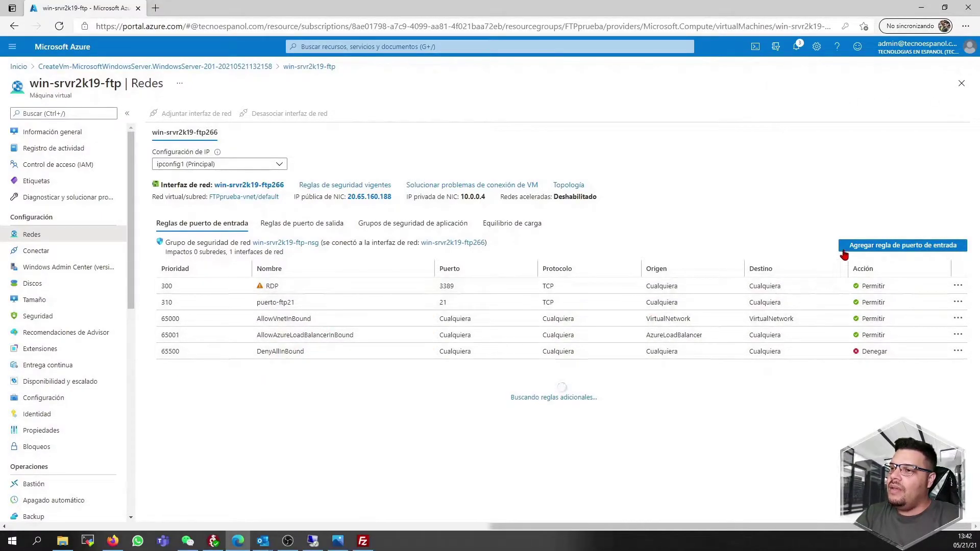
{"action": "left_click", "coordinate": [848, 248]}
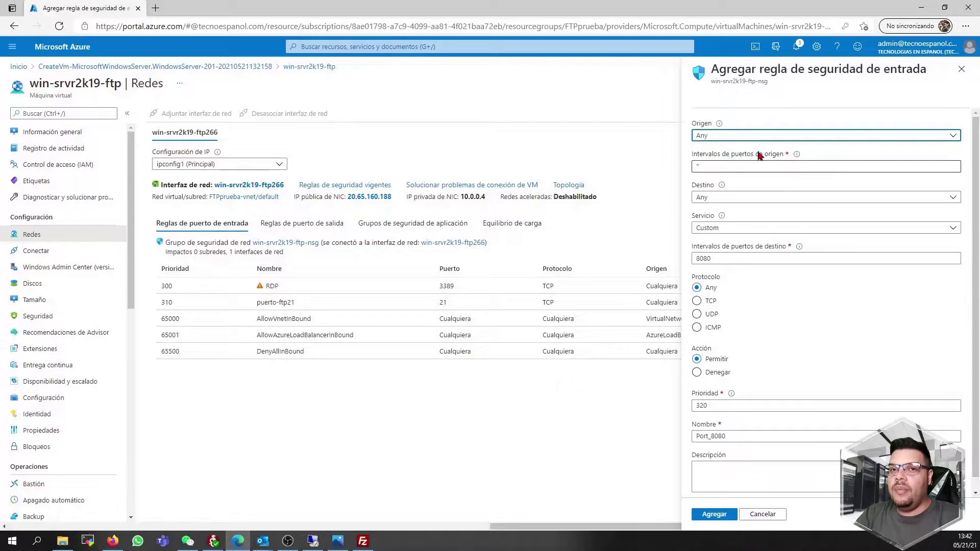
{"action": "double_click", "coordinate": [737, 261]}
{"action": "type", "text": "6400"}
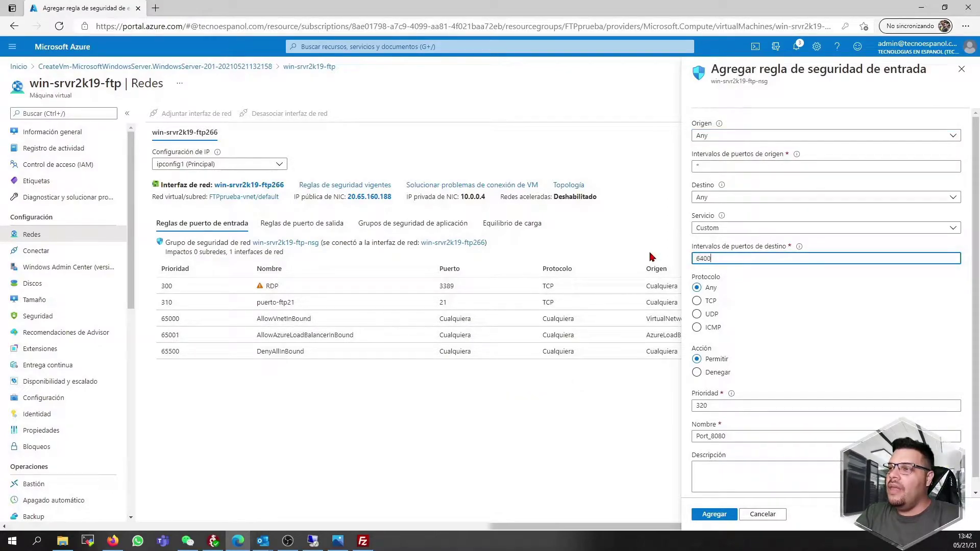
{"action": "type", "text": "0-65000"}
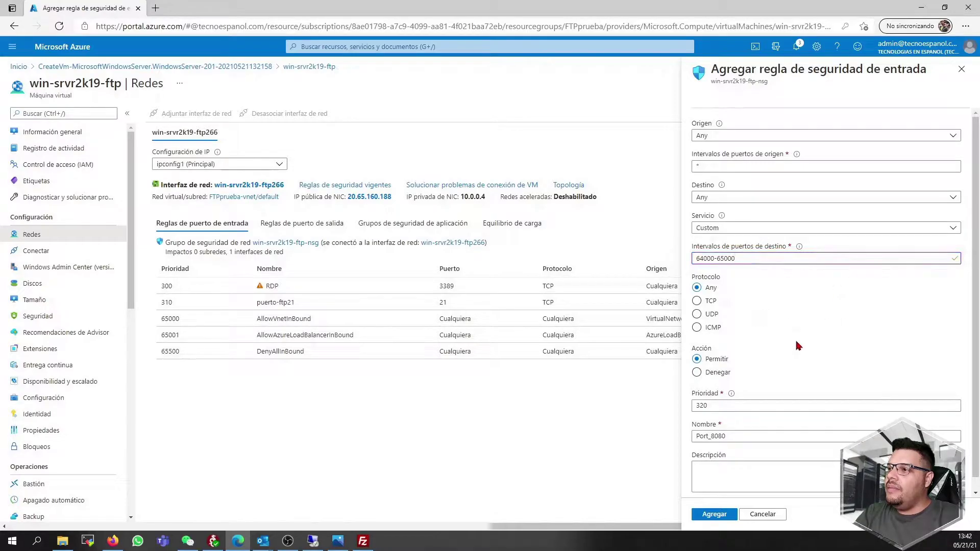
{"action": "scroll", "coordinate": [796, 341], "scroll_direction": "down", "scroll_amount": 1}
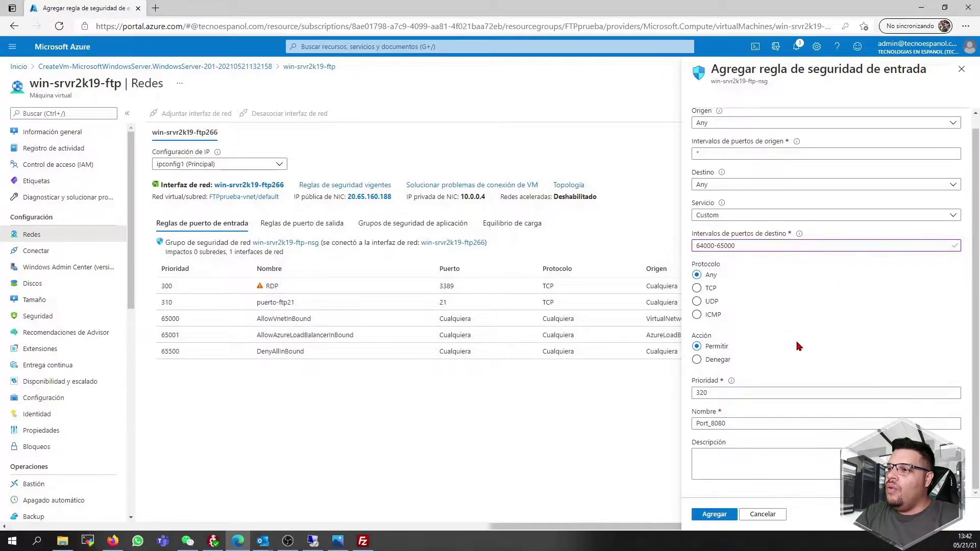
{"action": "left_click", "coordinate": [741, 421]}
{"action": "key", "text": "ctrl+a"}
{"action": "type", "text": "puertopasivoftp"}
{"action": "left_click", "coordinate": [714, 513]}
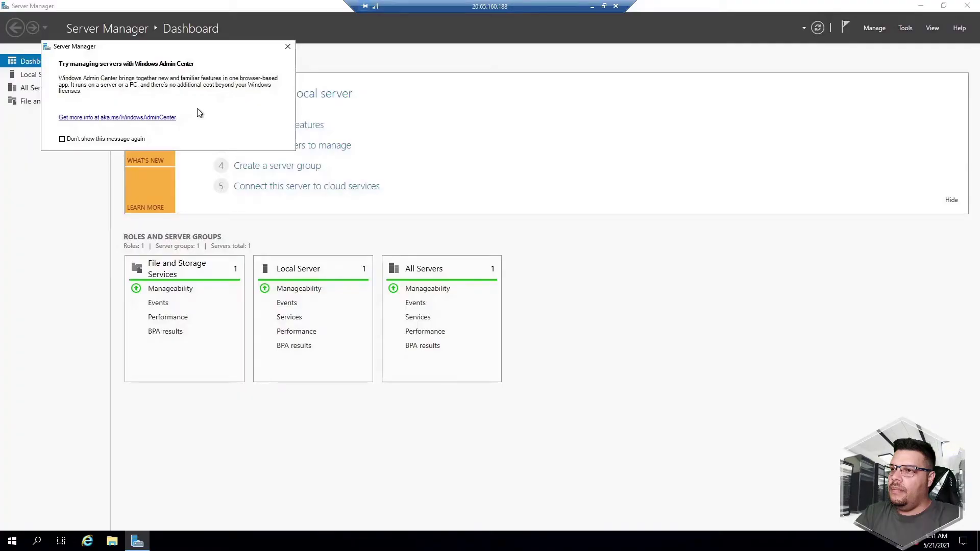
On the remote server, dismiss the Windows Admin Center message and install Web Server (IIS) with FTP Server, adding no extra features
{"action": "key", "text": "Escape"}
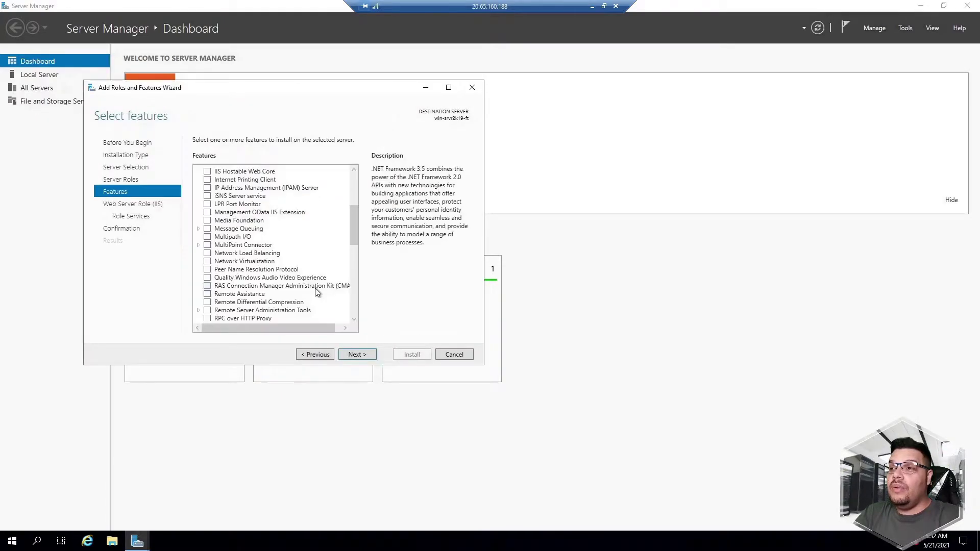
{"action": "scroll", "coordinate": [315, 287], "scroll_direction": "down", "scroll_amount": 2}
{"action": "scroll", "coordinate": [316, 289], "scroll_direction": "down", "scroll_amount": 5}
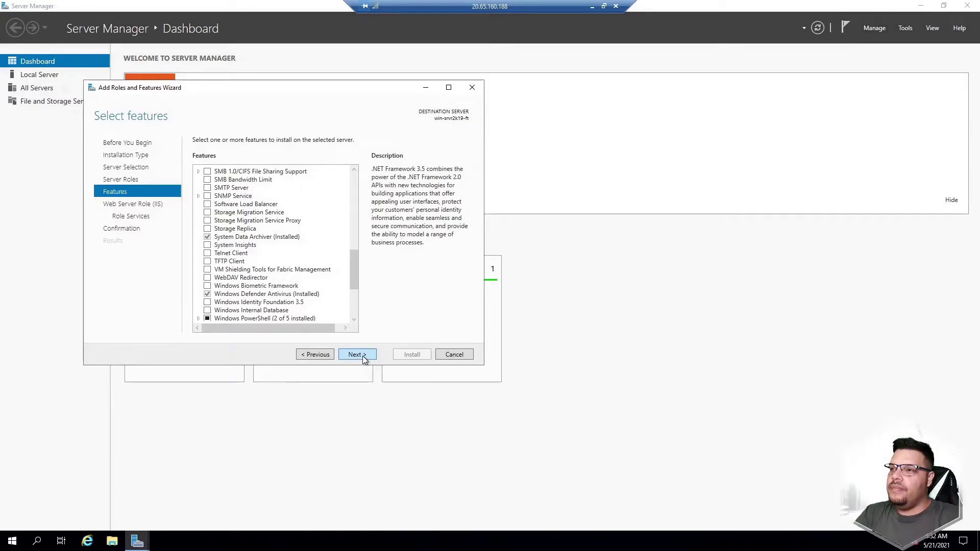
{"action": "left_click", "coordinate": [362, 355]}
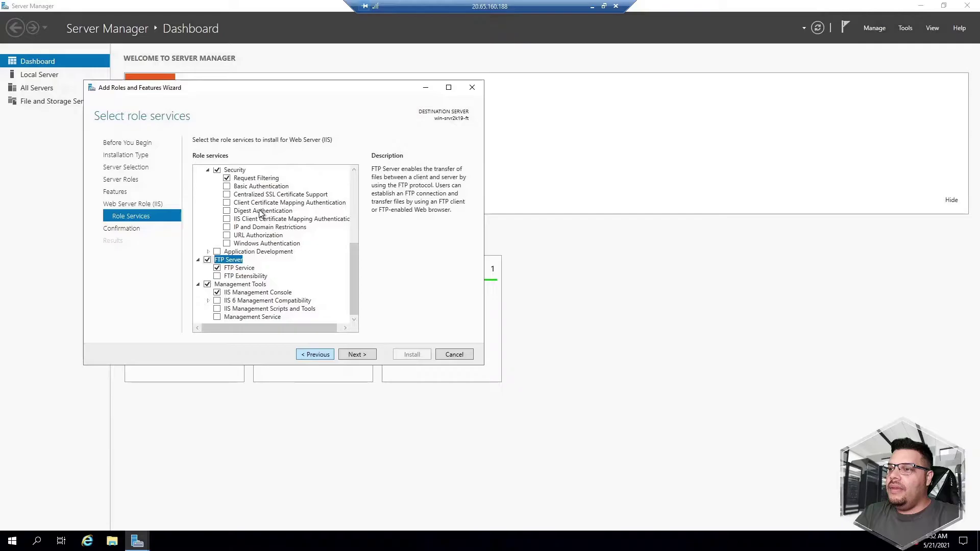
{"action": "left_click", "coordinate": [403, 355]}
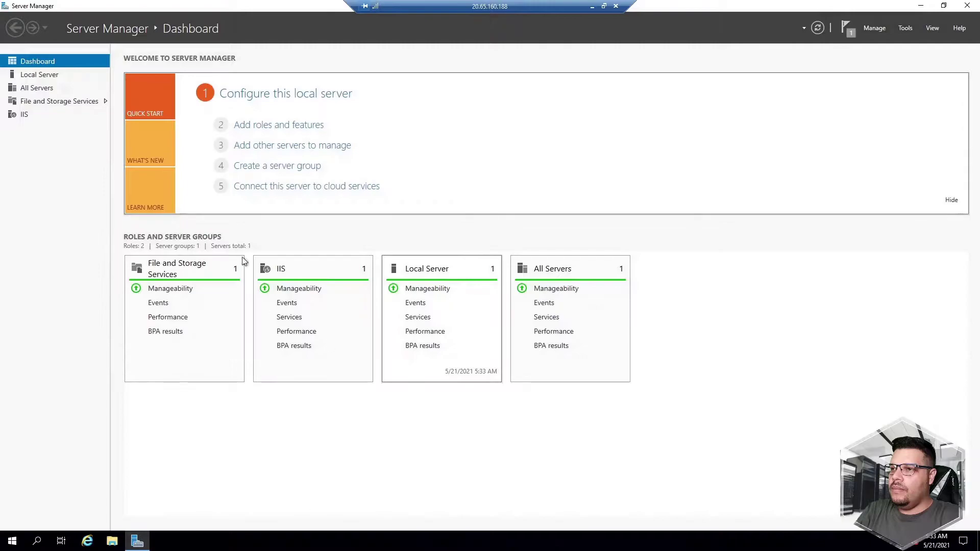
Find and open Internet Information Services (IIS) Manager, maximize its window, and expand the win-srvr2k19-ft server node
{"action": "left_click", "coordinate": [32, 546]}
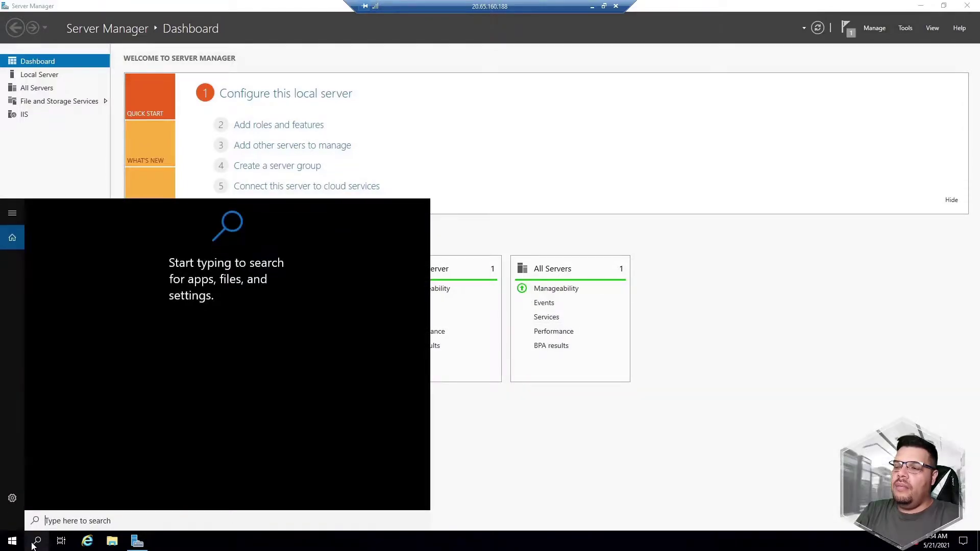
{"action": "type", "text": "iis"}
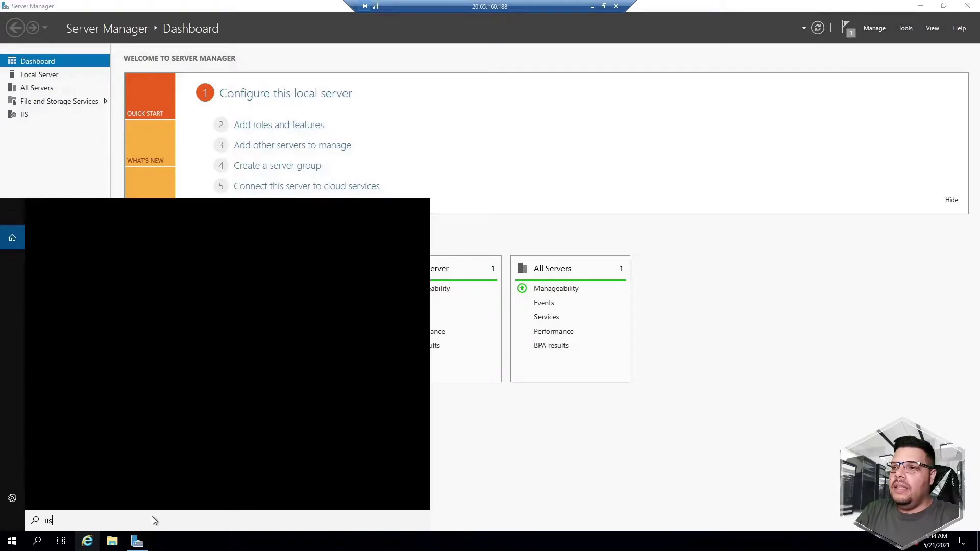
{"action": "left_click", "coordinate": [132, 250]}
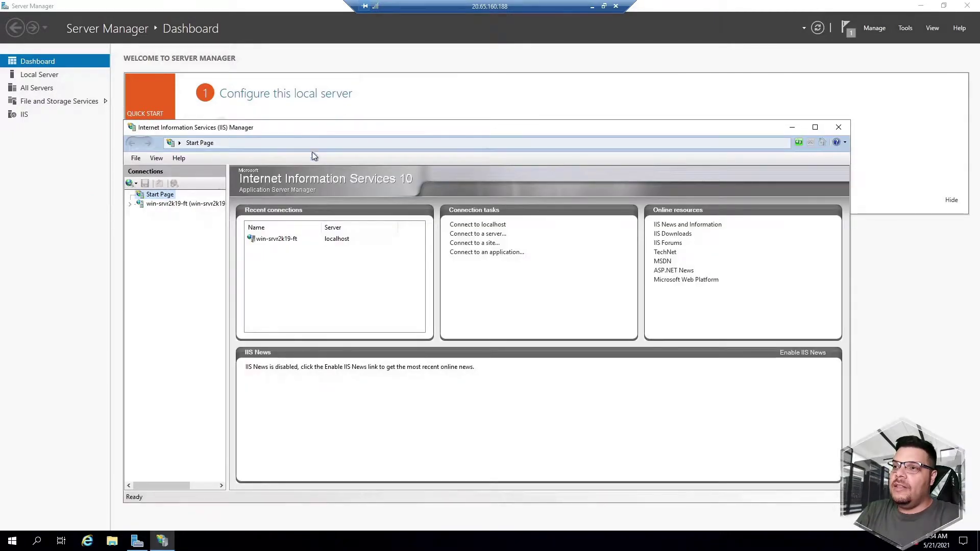
{"action": "double_click", "coordinate": [311, 128]}
{"action": "left_click", "coordinate": [8, 81]}
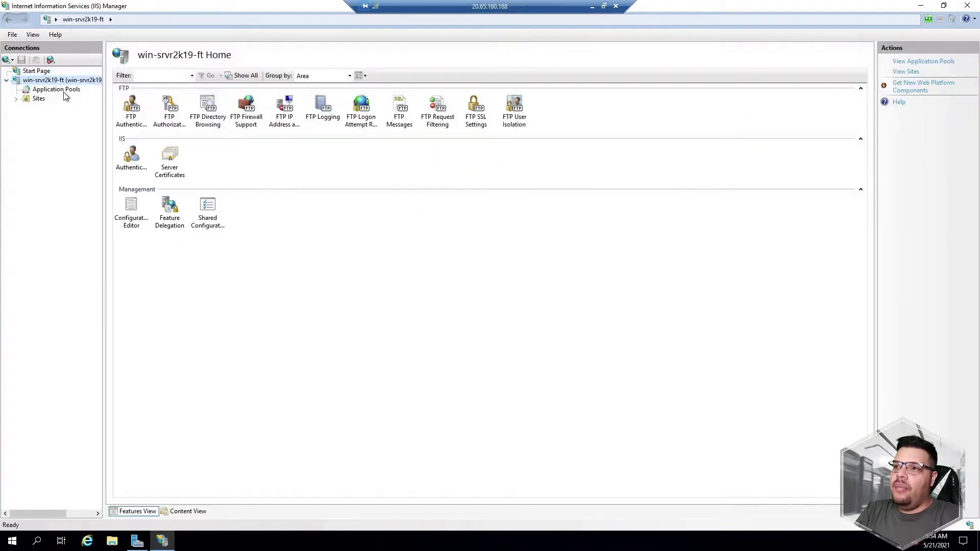
Remove the Default Web Site from the server's Sites
{"action": "left_click", "coordinate": [26, 98]}
{"action": "left_click", "coordinate": [17, 99]}
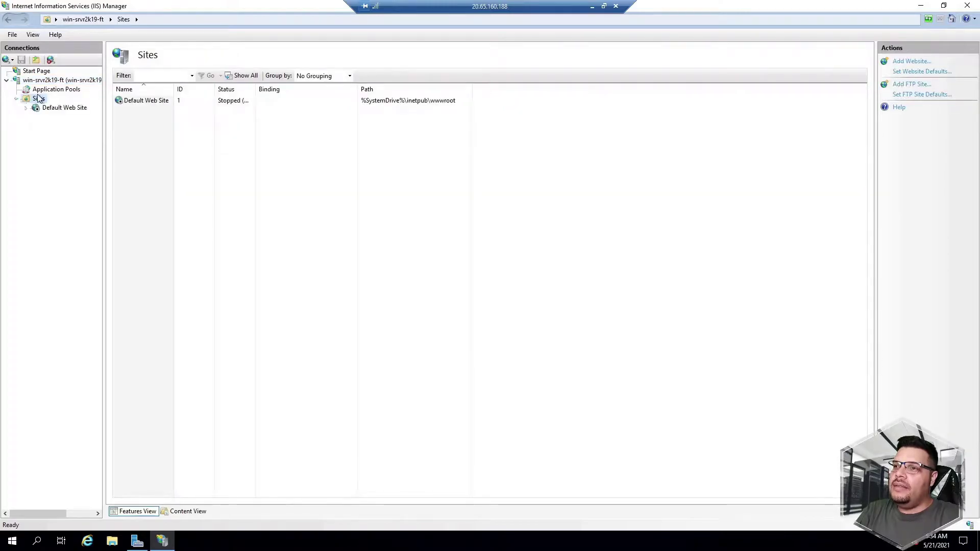
{"action": "key", "text": "Up"}
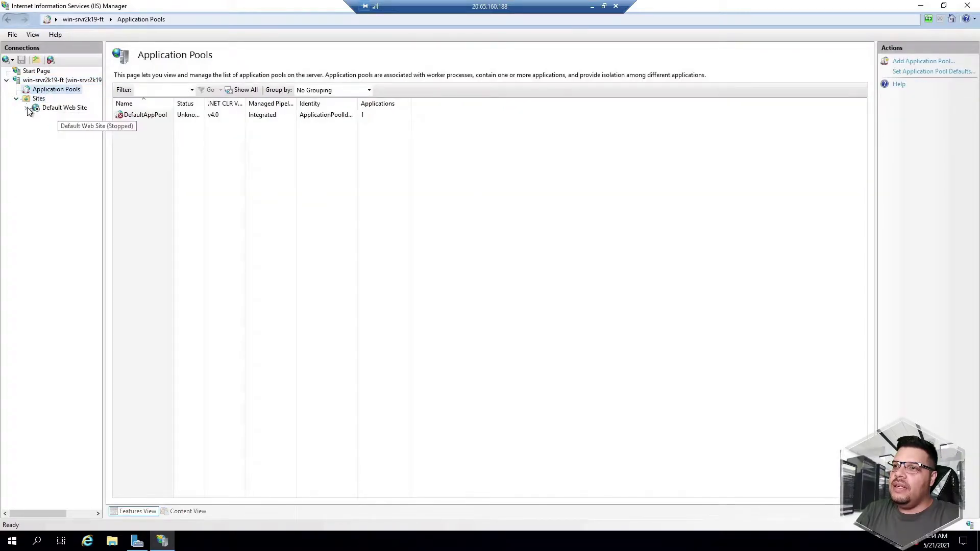
{"action": "left_click", "coordinate": [564, 307]}
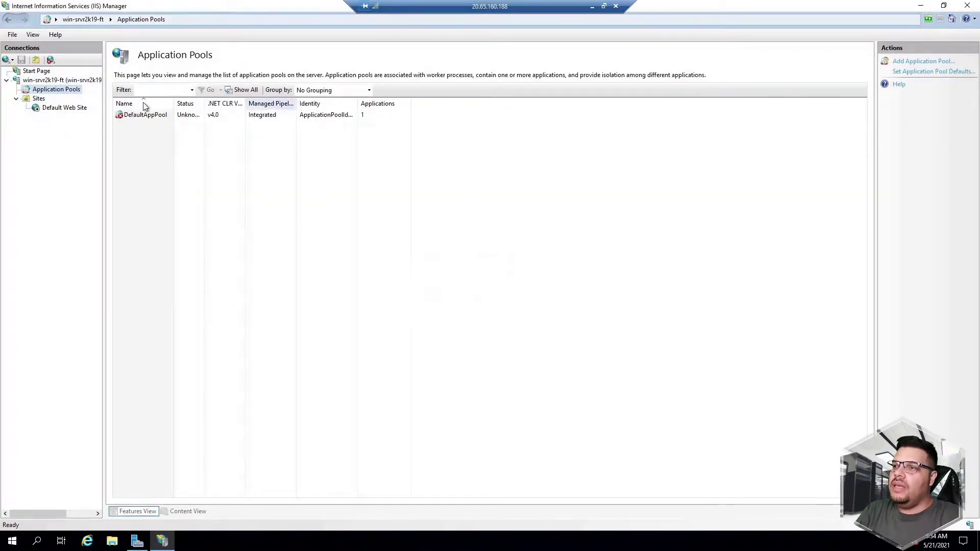
{"action": "left_click", "coordinate": [64, 108]}
{"action": "right_click", "coordinate": [65, 108]}
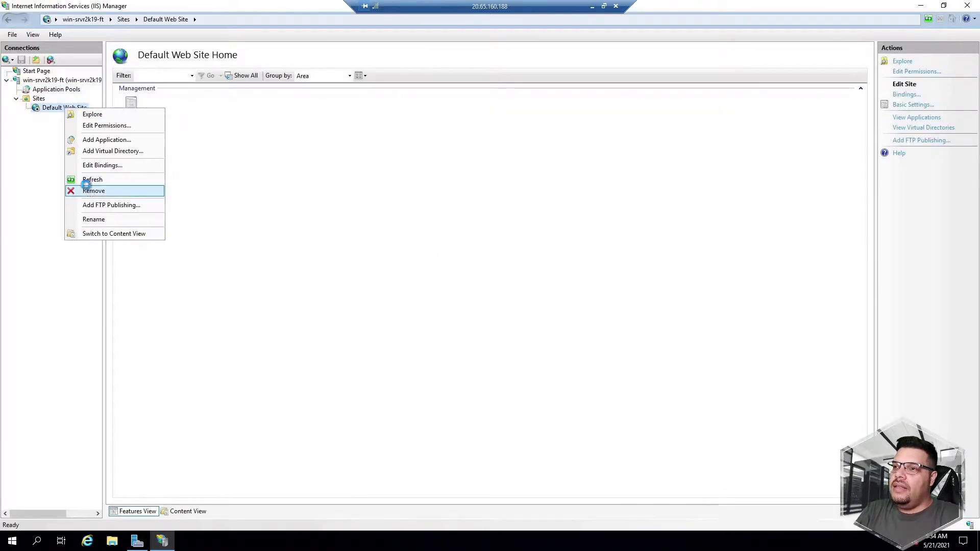
{"action": "left_click", "coordinate": [89, 190]}
{"action": "left_click", "coordinate": [501, 309]}
Remove DefaultAppPool from the server's Application Pools
{"action": "left_click", "coordinate": [64, 90]}
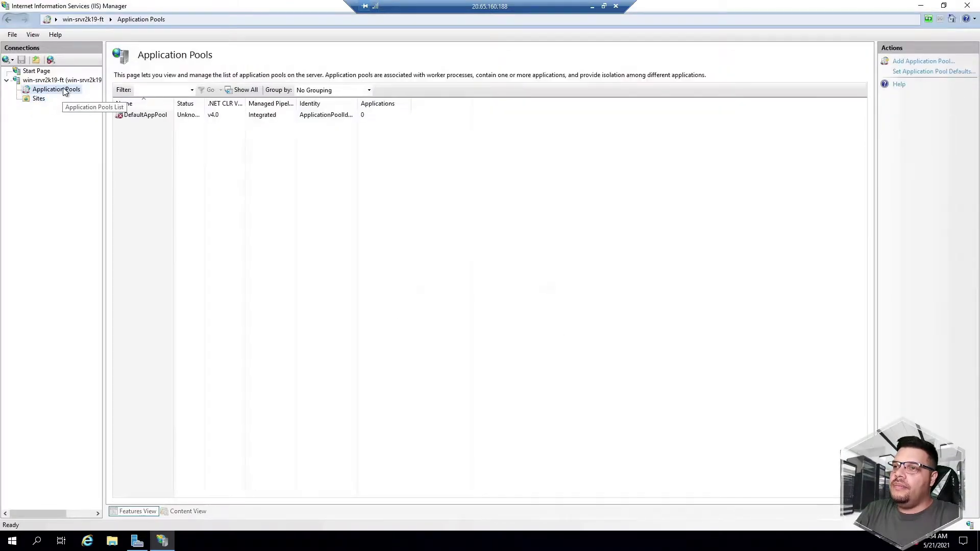
{"action": "left_click", "coordinate": [157, 116]}
{"action": "right_click", "coordinate": [157, 117]}
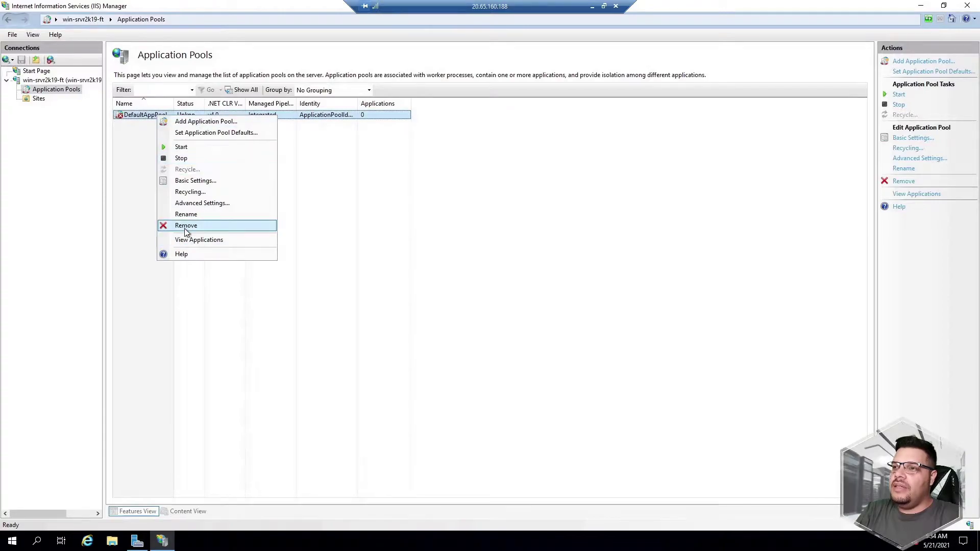
{"action": "left_click", "coordinate": [184, 226]}
{"action": "left_click", "coordinate": [485, 309]}
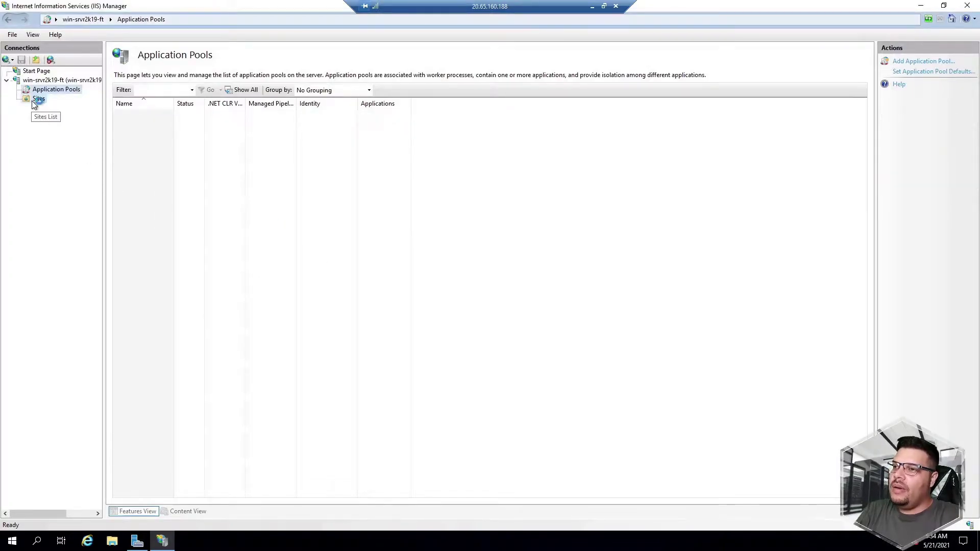
Add an FTP site named ftptest under Sites, with C:\inetpub\ftproot as its physical path
{"action": "left_click", "coordinate": [39, 98]}
{"action": "right_click", "coordinate": [38, 98]}
{"action": "left_click", "coordinate": [68, 134]}
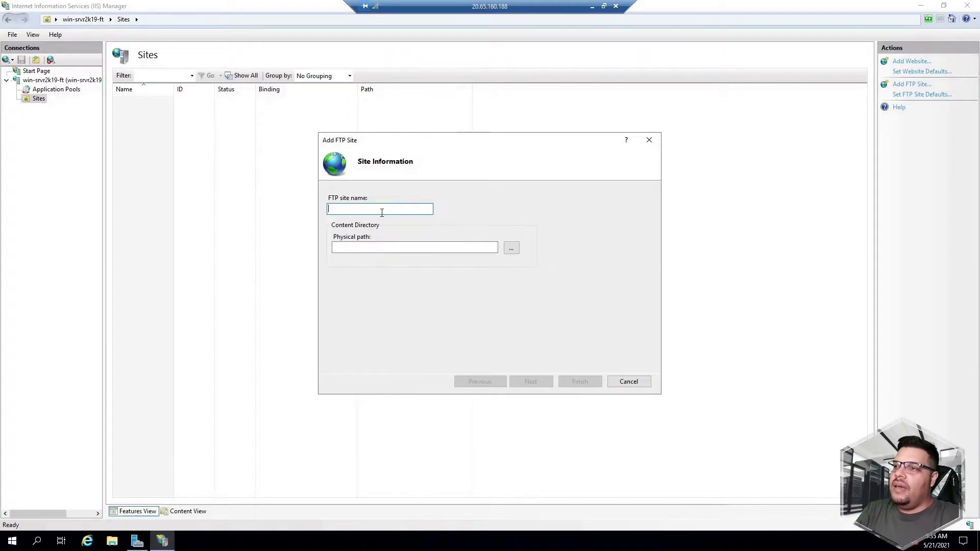
{"action": "type", "text": "tptest"}
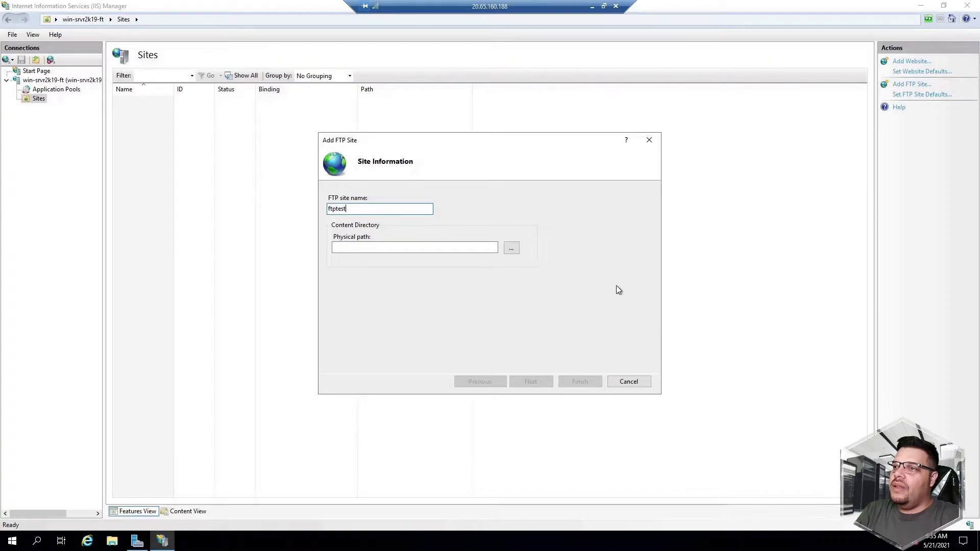
{"action": "left_click", "coordinate": [511, 249]}
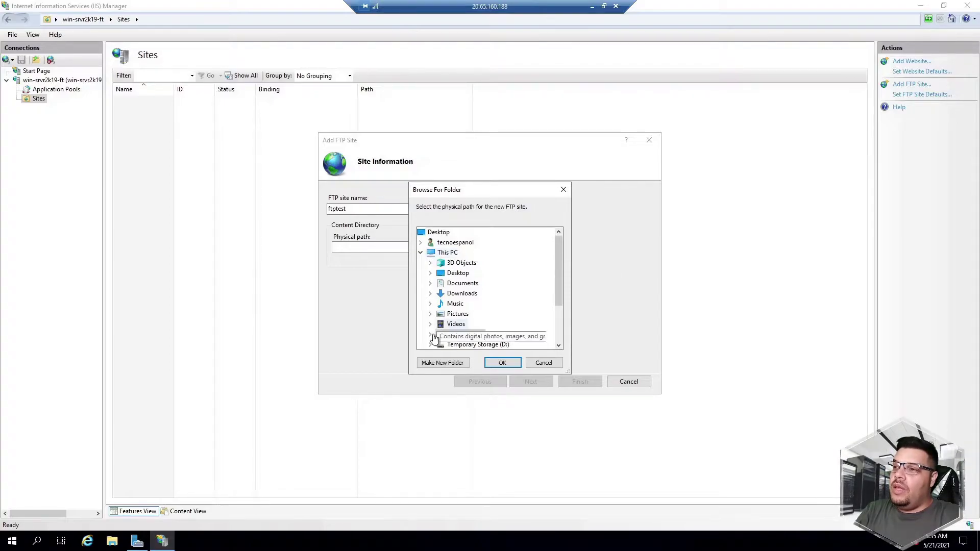
{"action": "double_click", "coordinate": [461, 334]}
{"action": "scroll", "coordinate": [445, 262], "scroll_direction": "down", "scroll_amount": 1}
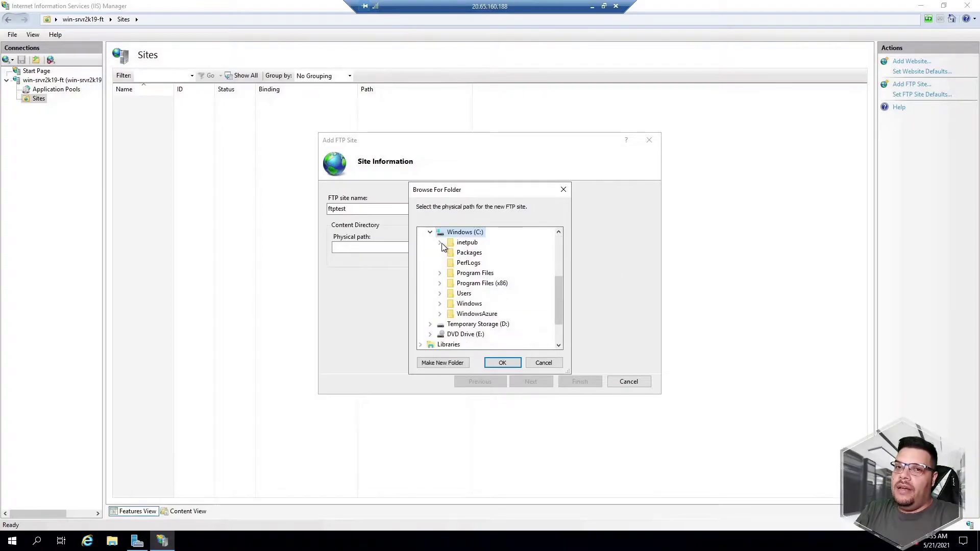
{"action": "left_click", "coordinate": [440, 242]}
{"action": "left_click", "coordinate": [475, 252]}
{"action": "left_click", "coordinate": [490, 363]}
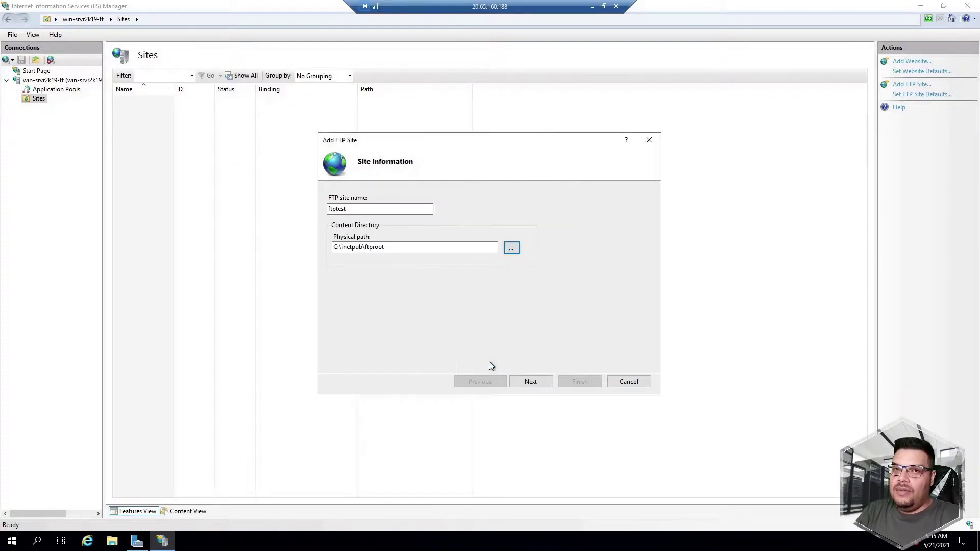
{"action": "left_click", "coordinate": [534, 381]}
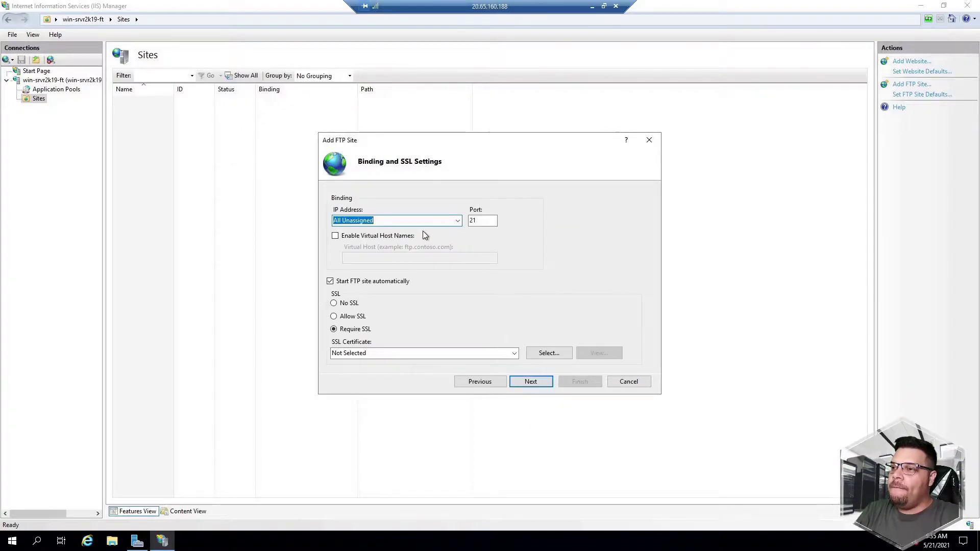
Set the FTP site to No SSL, Basic authentication, and Read and Write permissions for All users, and finish creating it
{"action": "left_click", "coordinate": [352, 304]}
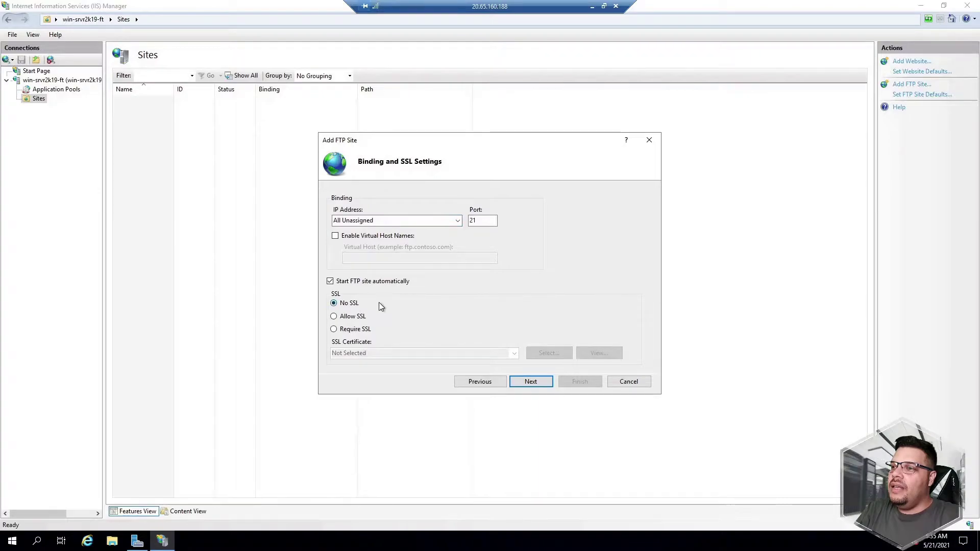
{"action": "left_click", "coordinate": [516, 384]}
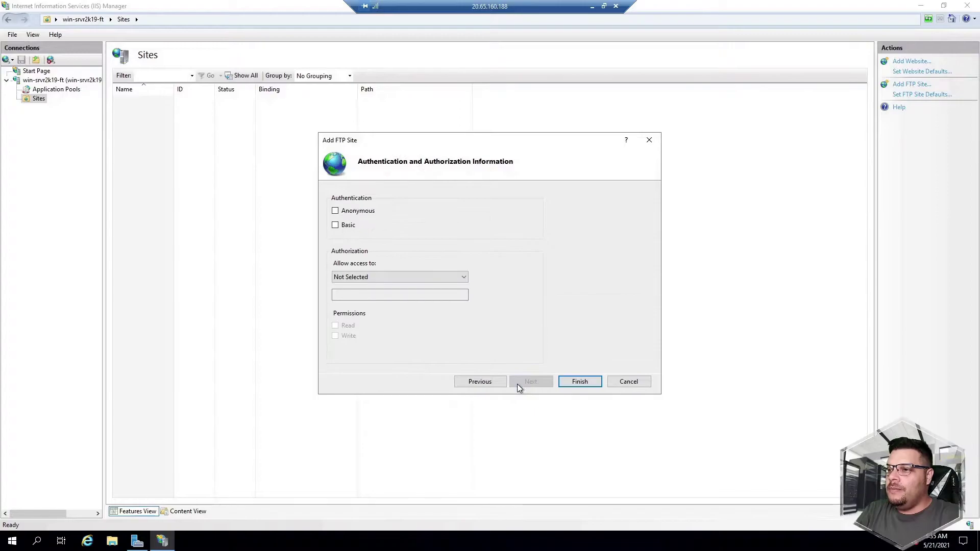
{"action": "left_click", "coordinate": [366, 277]}
{"action": "left_click", "coordinate": [353, 293]}
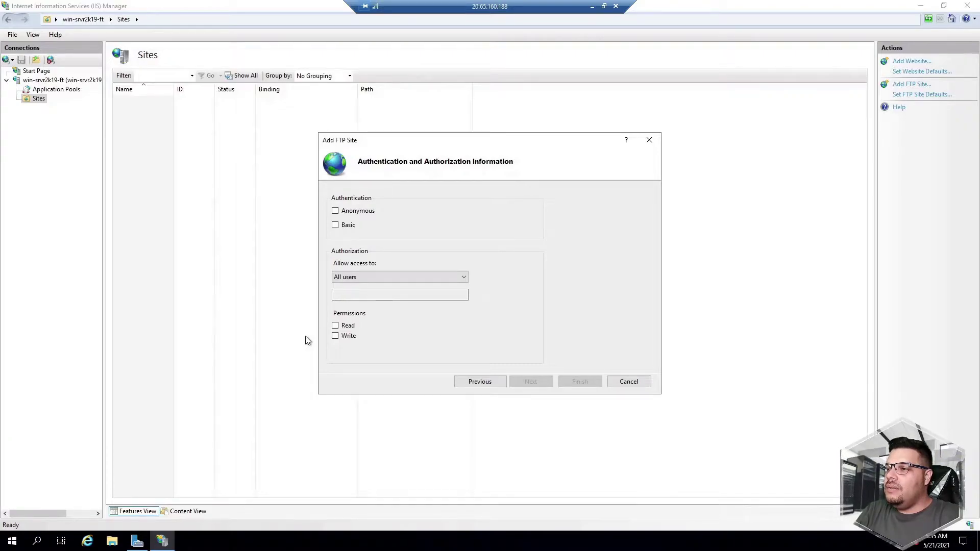
{"action": "left_click", "coordinate": [335, 325]}
{"action": "left_click", "coordinate": [335, 335]}
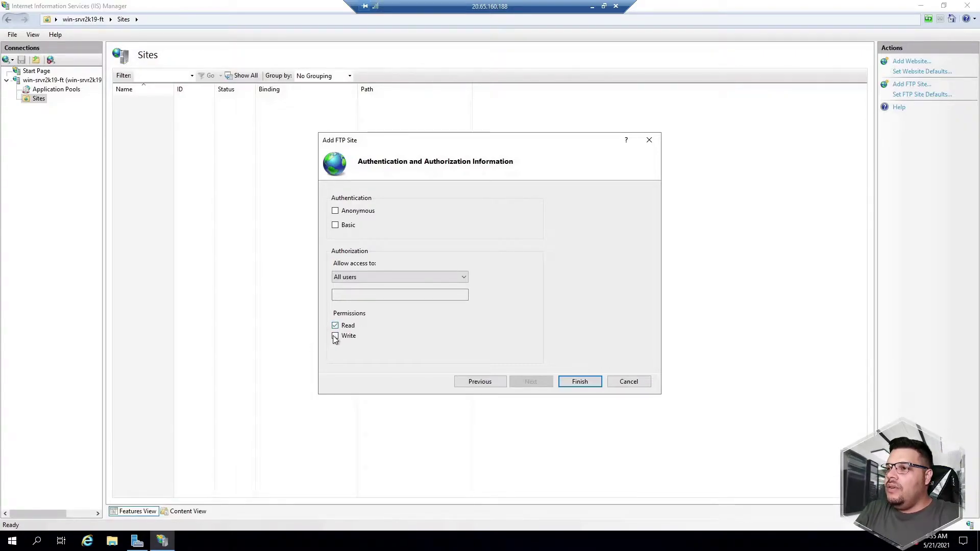
{"action": "left_click", "coordinate": [334, 225]}
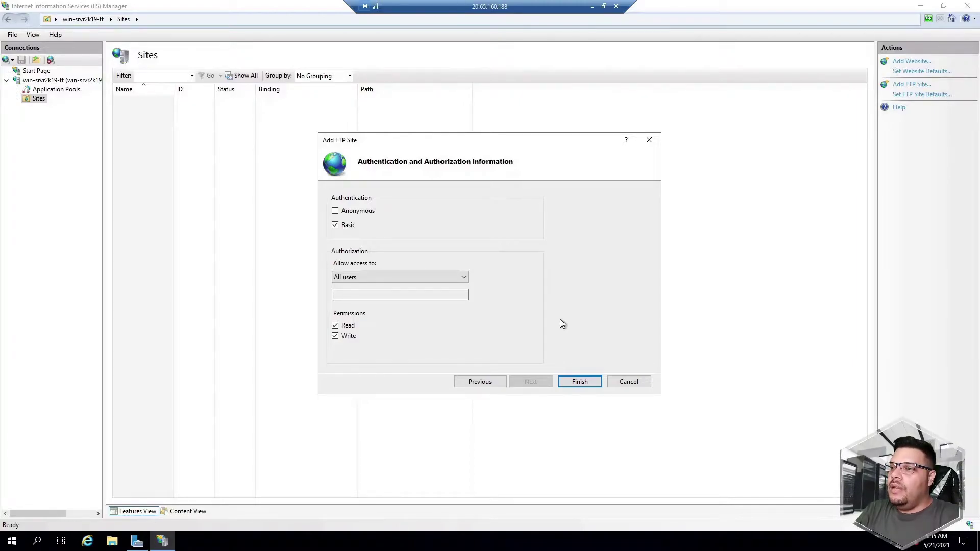
{"action": "left_click", "coordinate": [575, 384]}
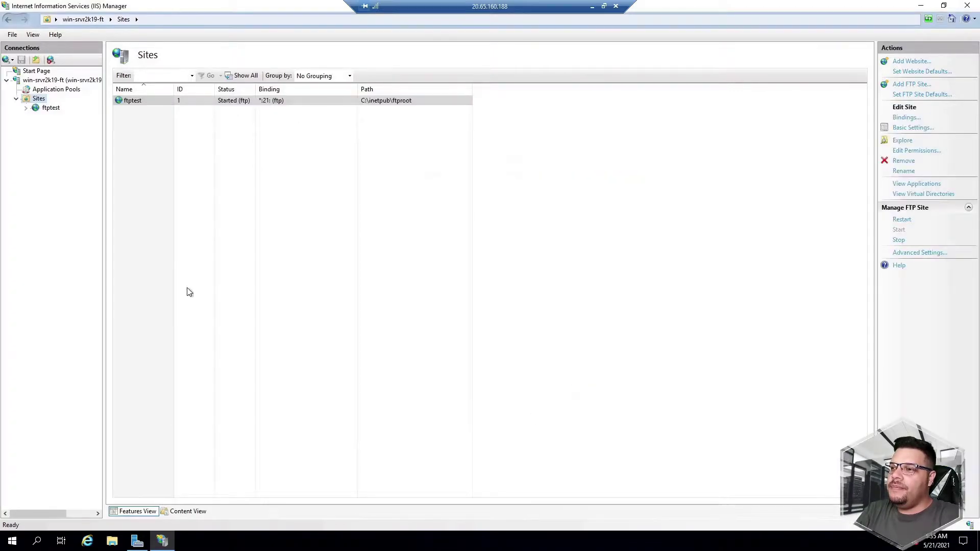
Open FTP Firewall Support for the win-srvr2k19-ft server node
{"action": "left_click", "coordinate": [56, 89]}
{"action": "left_click", "coordinate": [51, 108]}
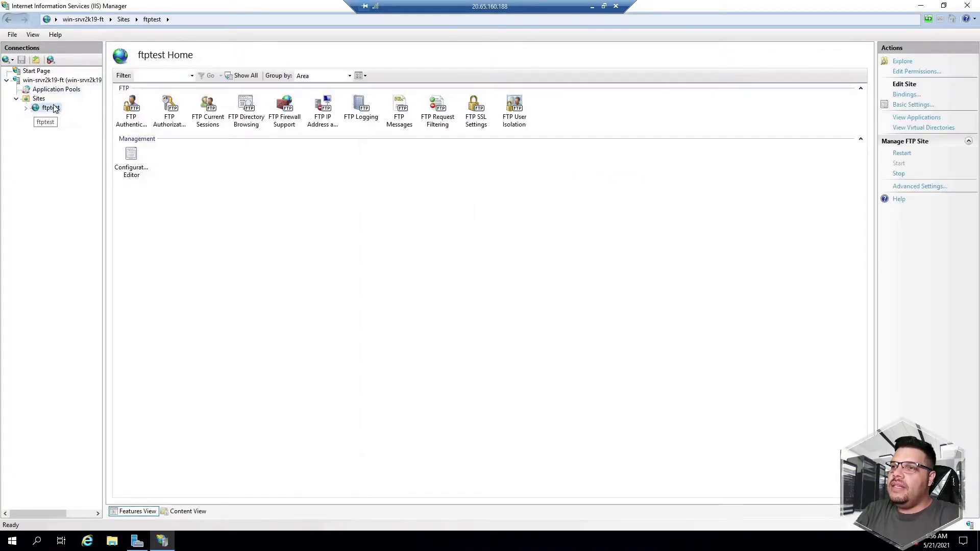
{"action": "left_click", "coordinate": [46, 80]}
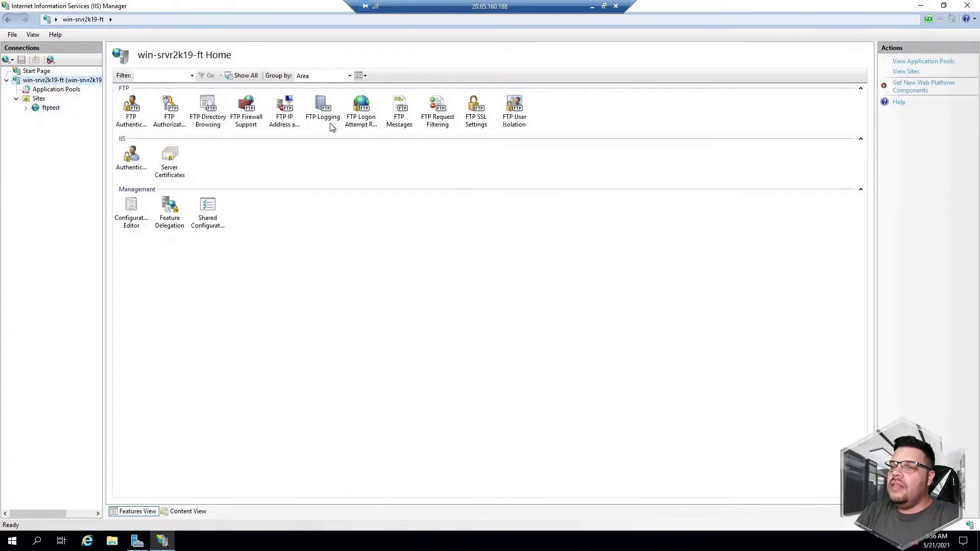
{"action": "left_click", "coordinate": [253, 122]}
{"action": "double_click", "coordinate": [253, 121]}
{"action": "left_click", "coordinate": [129, 105]}
{"action": "left_click", "coordinate": [113, 104]}
{"action": "key", "text": "Delete"}
{"action": "type", "text": "65000-0"}
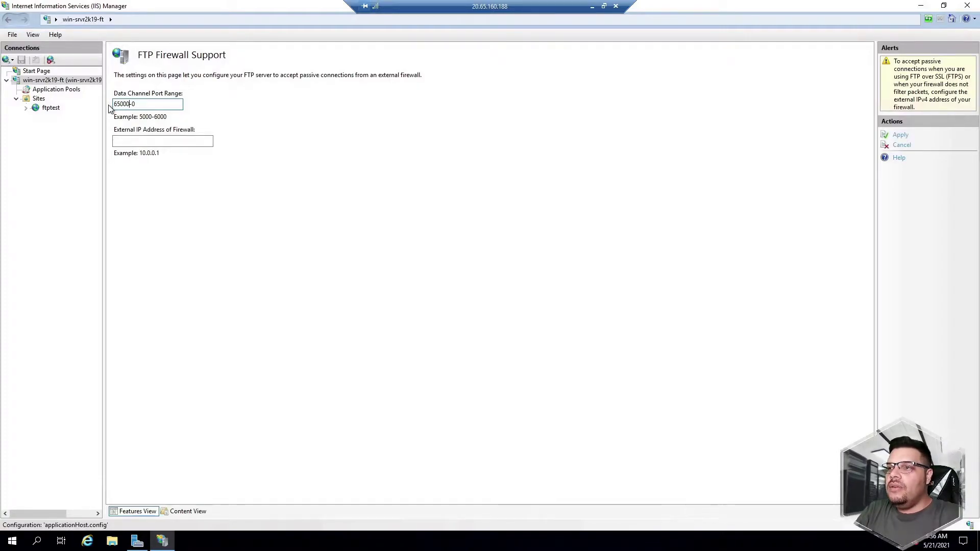
{"action": "key", "text": "shift+Left"}
{"action": "key", "text": "shift+Left"}
{"action": "key", "text": "shift+Left"}
{"action": "key", "text": "shift+Left"}
{"action": "key", "text": "shift+Left"}
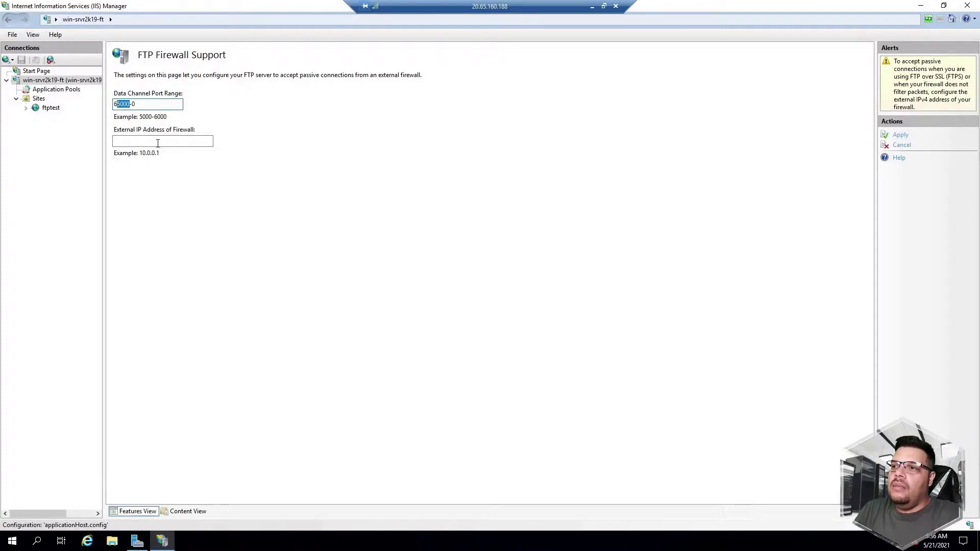
{"action": "type", "text": "64999"}
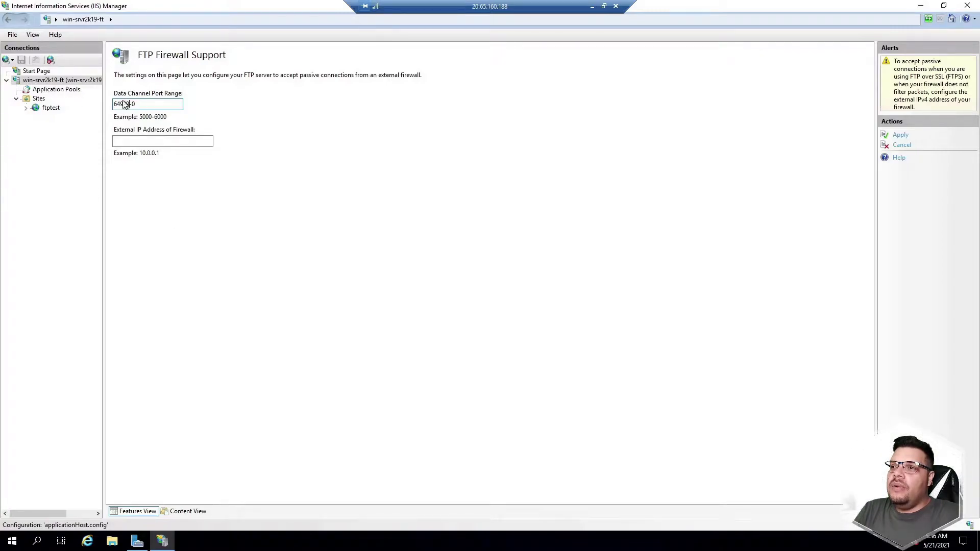
{"action": "double_click", "coordinate": [159, 106]}
{"action": "type", "text": "65000"}
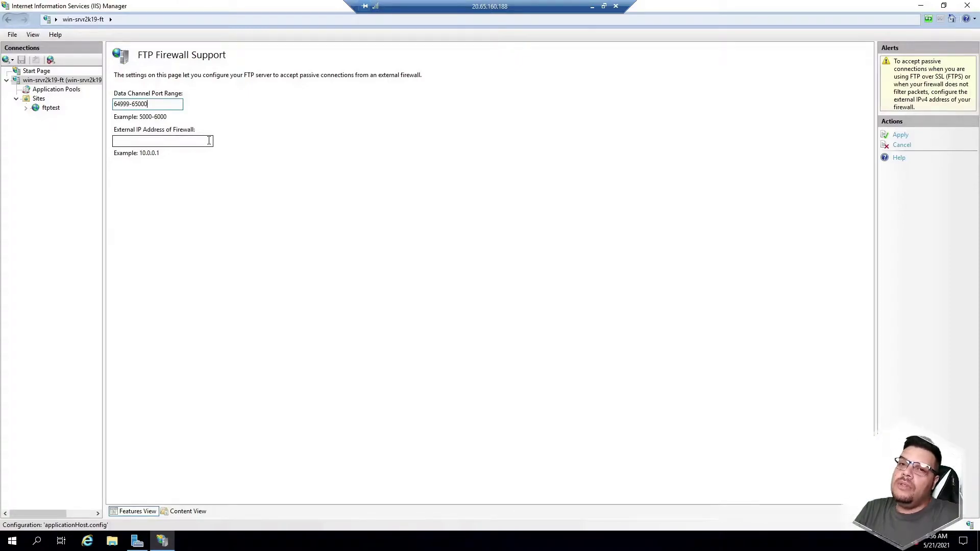
{"action": "left_click", "coordinate": [209, 141]}
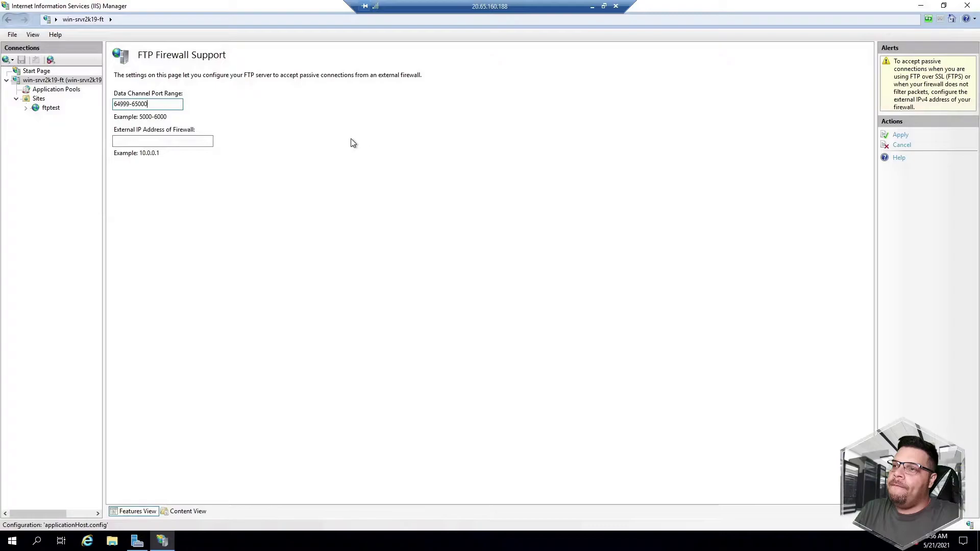
{"action": "left_click", "coordinate": [899, 137]}
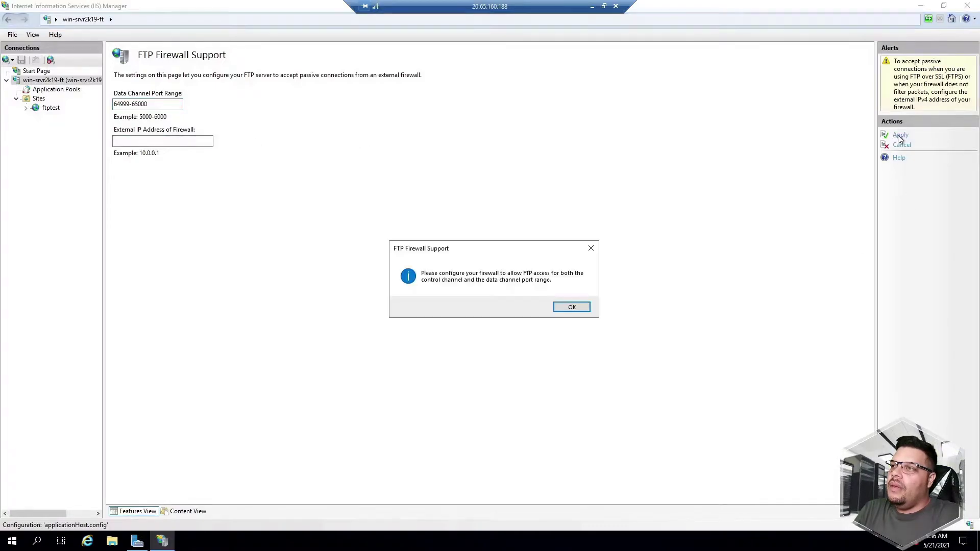
{"action": "left_click", "coordinate": [568, 308]}
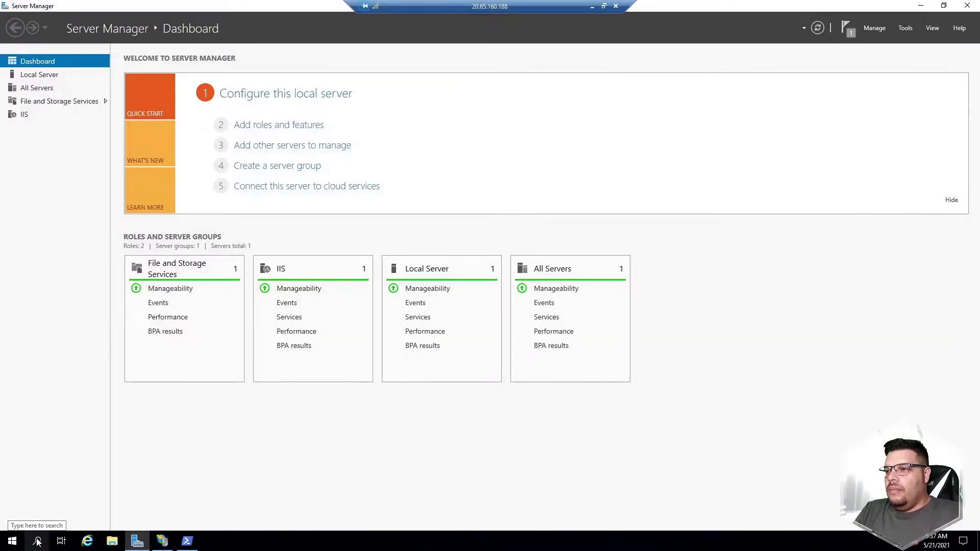
Search for the firewall, open Windows Defender Firewall's advanced settings in a maximized window, and show the Inbound Rules
{"action": "left_click", "coordinate": [36, 541]}
{"action": "type", "text": "firewall"}
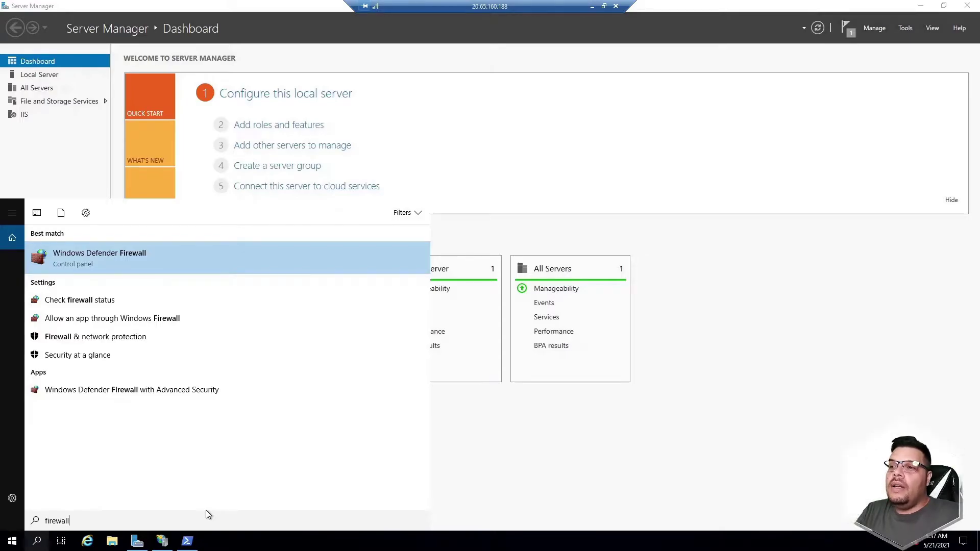
{"action": "left_click", "coordinate": [85, 266]}
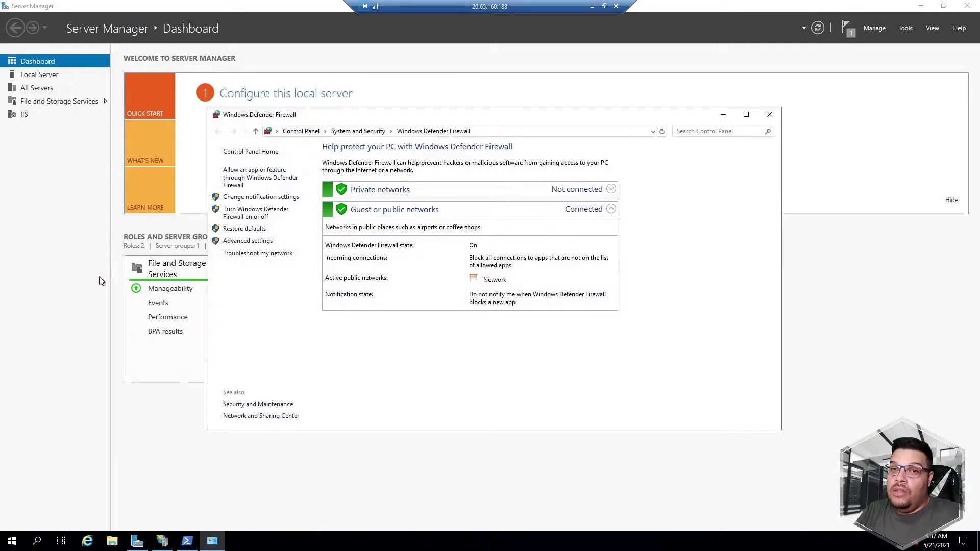
{"action": "left_click", "coordinate": [260, 241]}
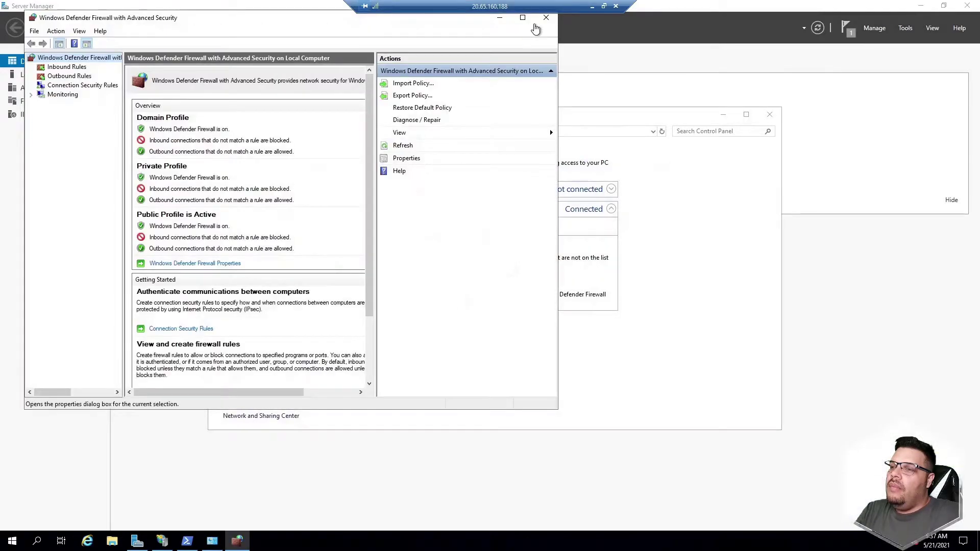
{"action": "left_click", "coordinate": [530, 23]}
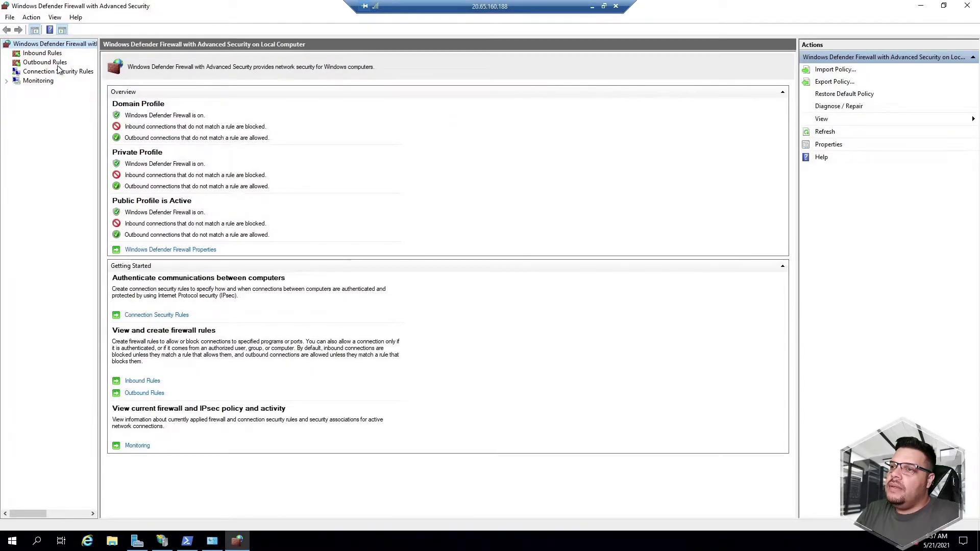
{"action": "left_click", "coordinate": [43, 53]}
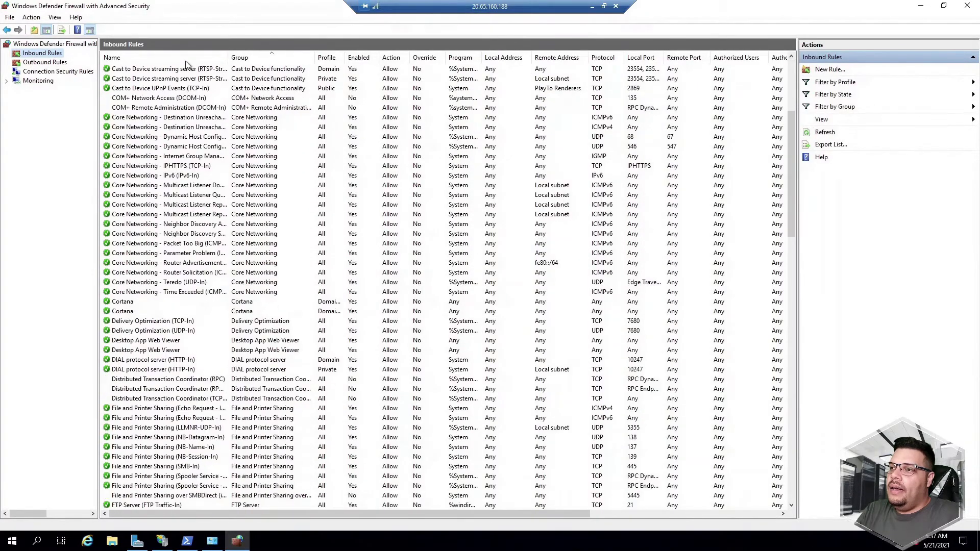
Sort the inbound rules by name and examine the three FTP Server rules
{"action": "left_click", "coordinate": [200, 56]}
{"action": "left_click", "coordinate": [201, 117]}
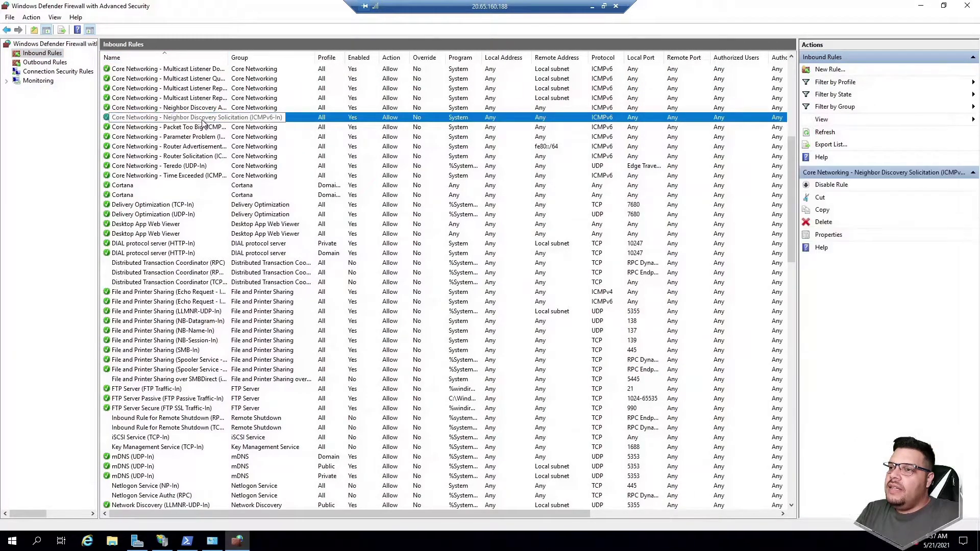
{"action": "left_click", "coordinate": [197, 291]}
{"action": "left_click", "coordinate": [167, 390]}
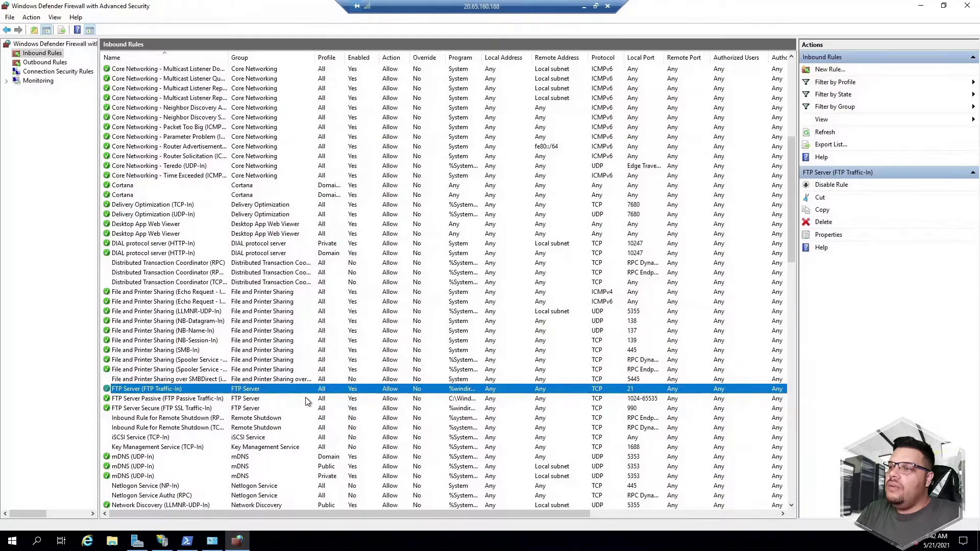
{"action": "left_click", "coordinate": [306, 401]}
{"action": "left_click", "coordinate": [309, 407]}
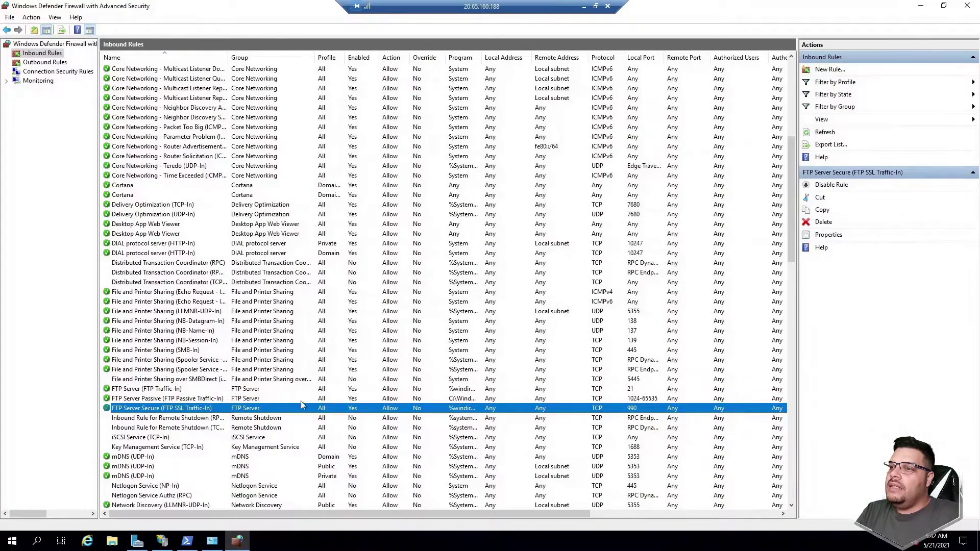
Create an inbound port rule named ftppasivo for TCP port 65000, keeping the default action and profiles
{"action": "left_click", "coordinate": [828, 69]}
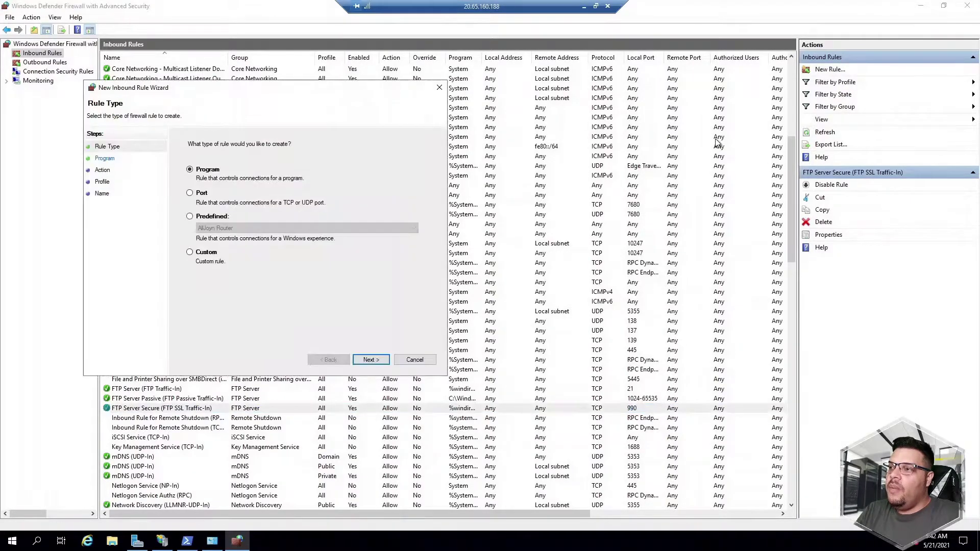
{"action": "left_click", "coordinate": [193, 196]}
{"action": "left_click", "coordinate": [374, 362]}
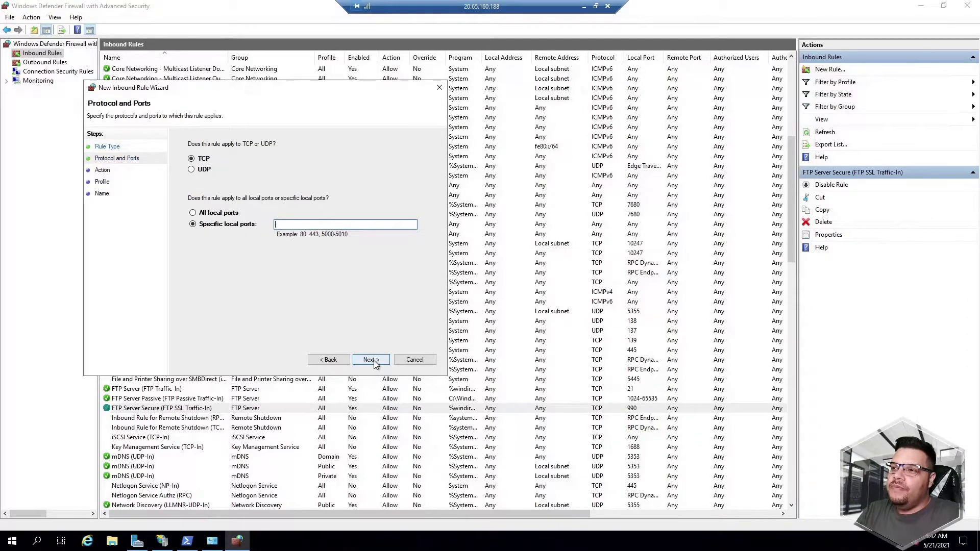
{"action": "type", "text": "65000"}
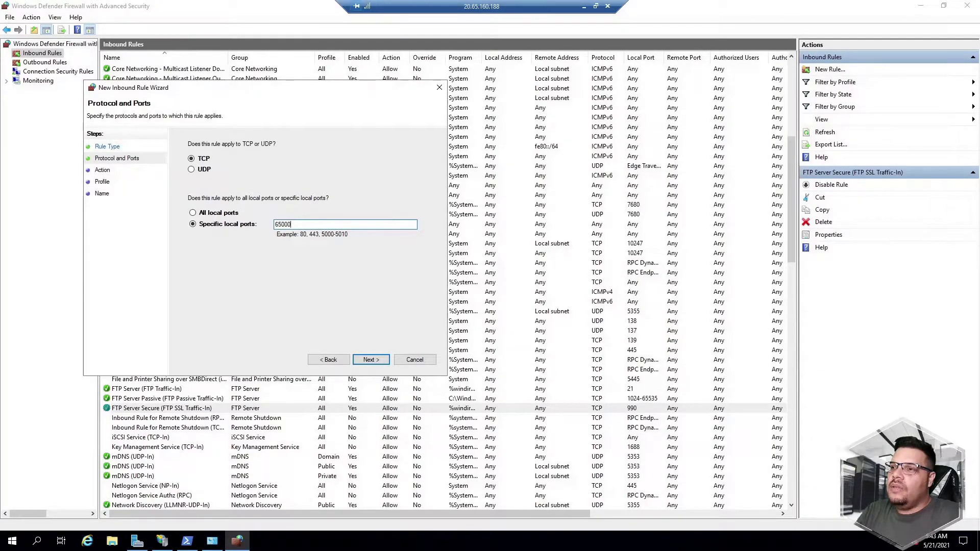
{"action": "left_click", "coordinate": [372, 360]}
{"action": "left_click", "coordinate": [372, 360]}
{"action": "left_click", "coordinate": [372, 360]}
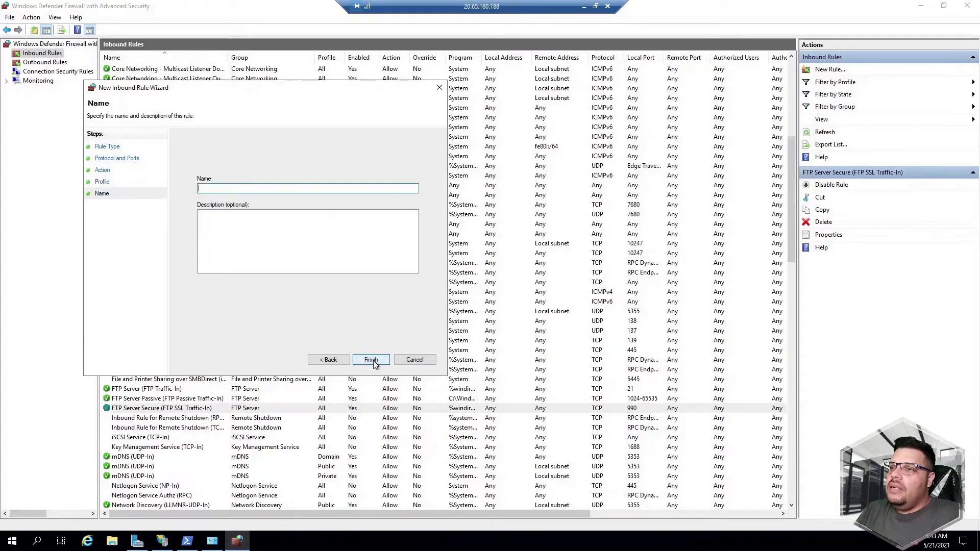
{"action": "type", "text": "ftppasivo"}
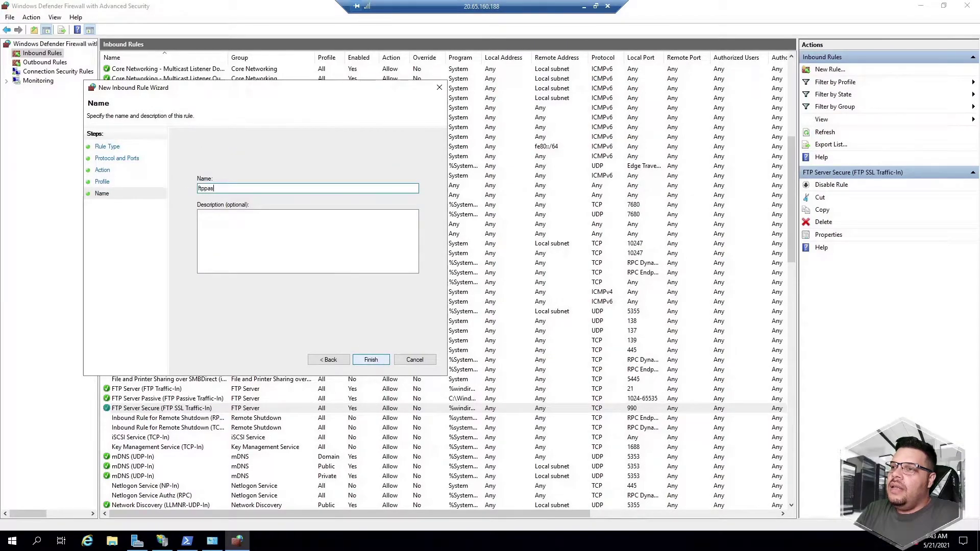
{"action": "left_click", "coordinate": [382, 361]}
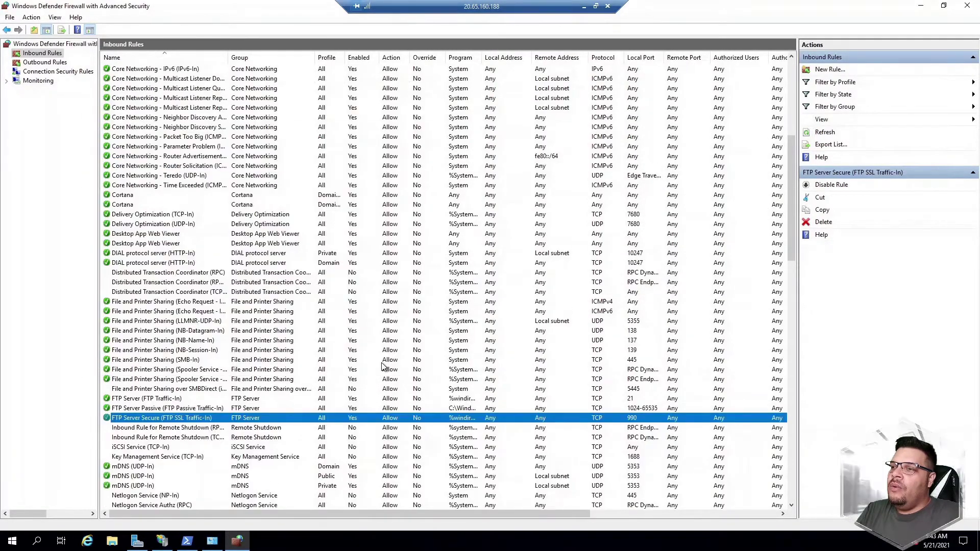
Sort the inbound rules by name again and select the ftppasivo rule below the FTP Server rules
{"action": "left_click", "coordinate": [180, 399]}
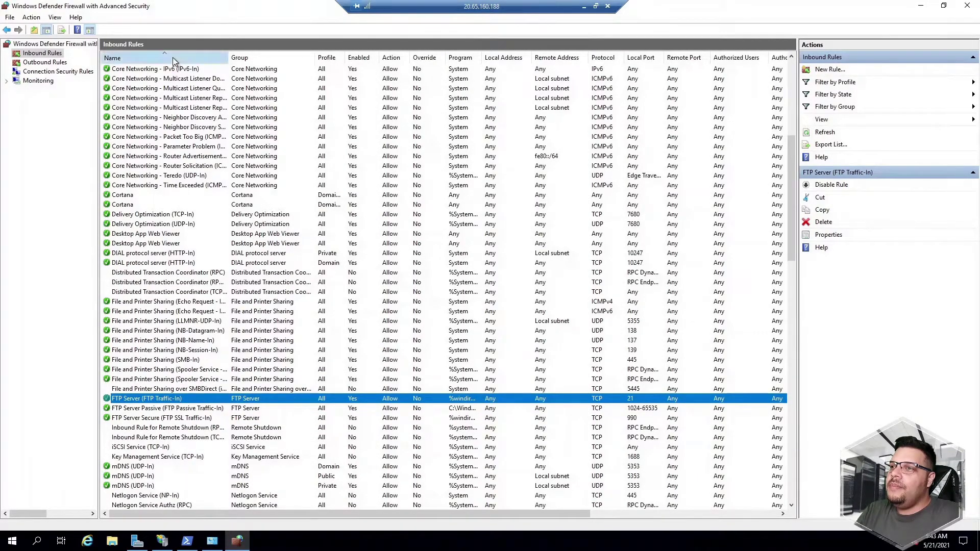
{"action": "left_click", "coordinate": [172, 57]}
{"action": "left_click", "coordinate": [173, 57]}
{"action": "left_click", "coordinate": [134, 417]}
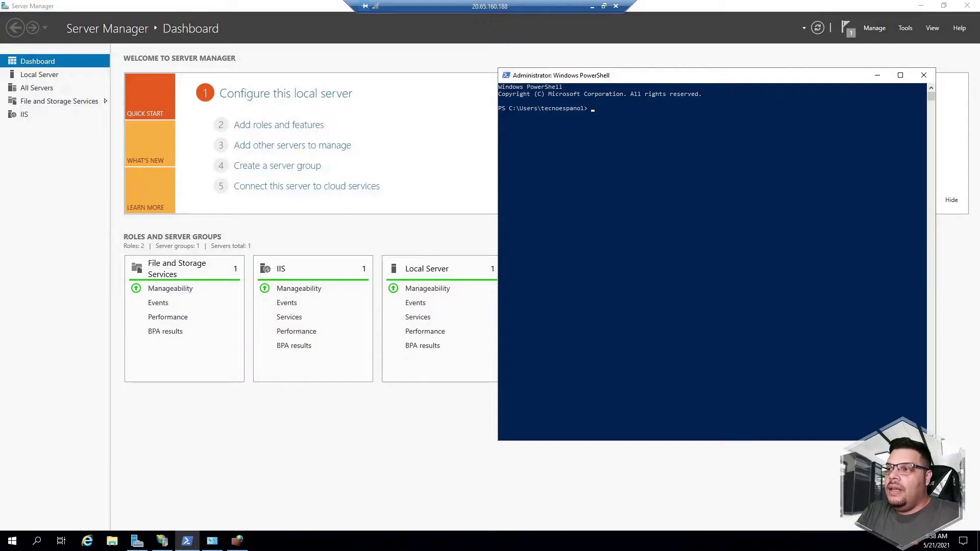
Switch to PowerShell and enable stateful FTP in the firewall with netsh advfirewall set global StatefulFTP enable
{"action": "left_click", "coordinate": [612, 138]}
{"action": "type", "text": "netsh advfirewal"}
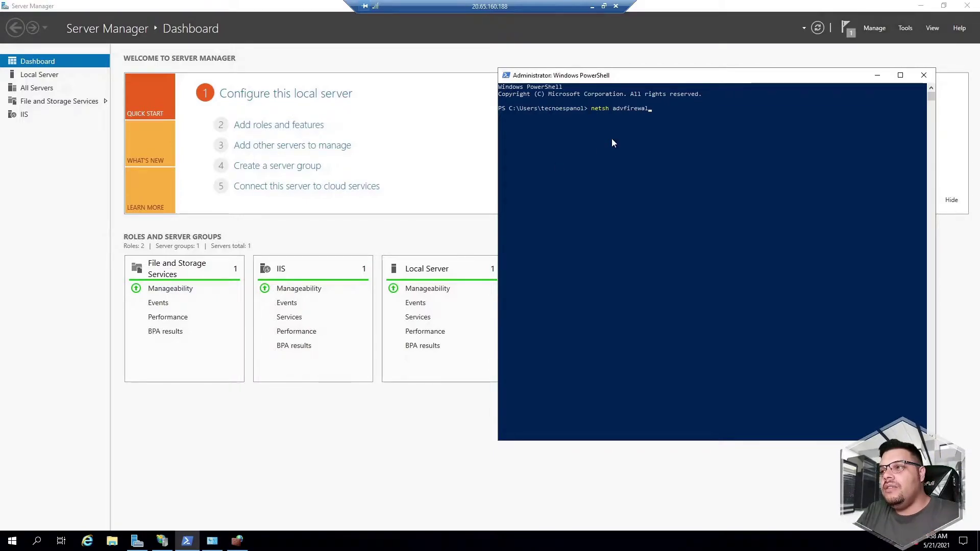
{"action": "type", "text": "l set global "}
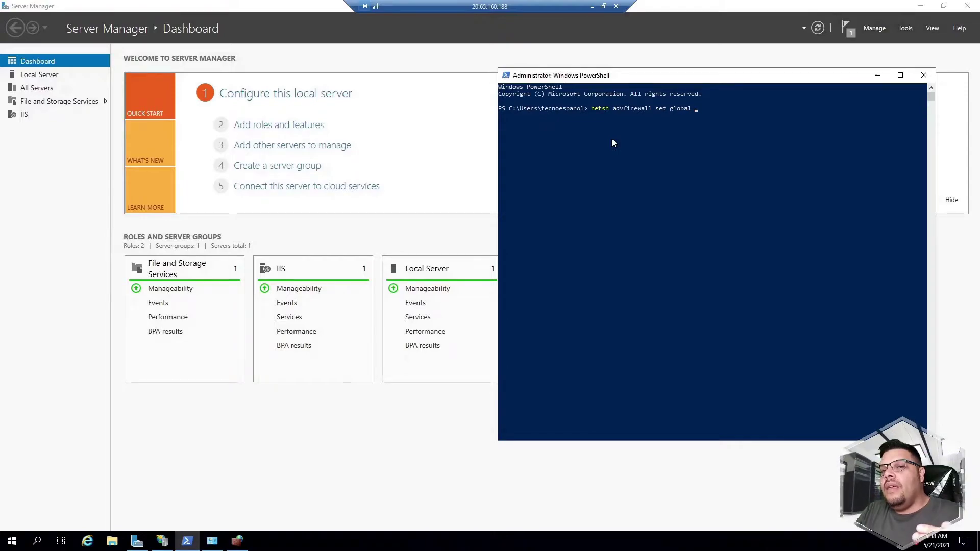
{"action": "type", "text": "StatefulFTP "}
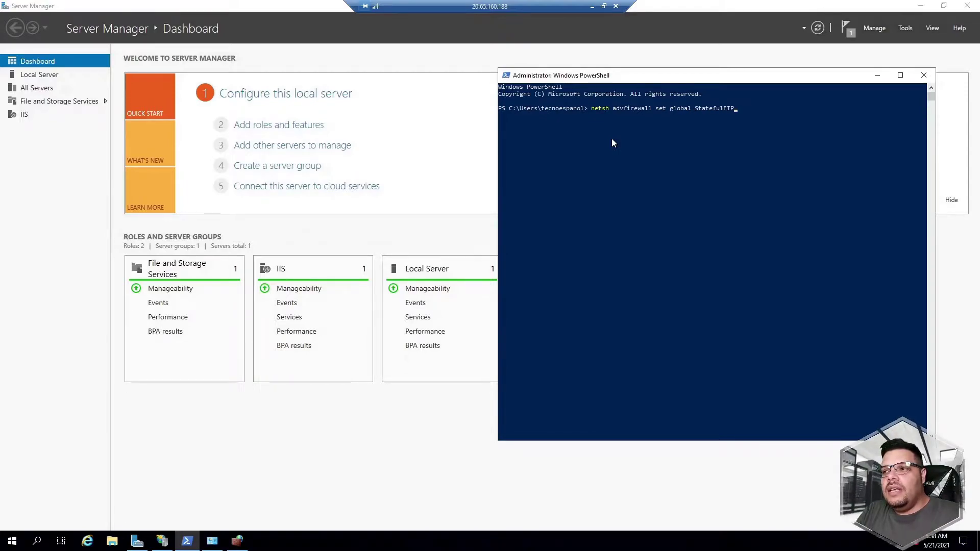
{"action": "type", "text": "enable"}
{"action": "key", "text": "Return"}
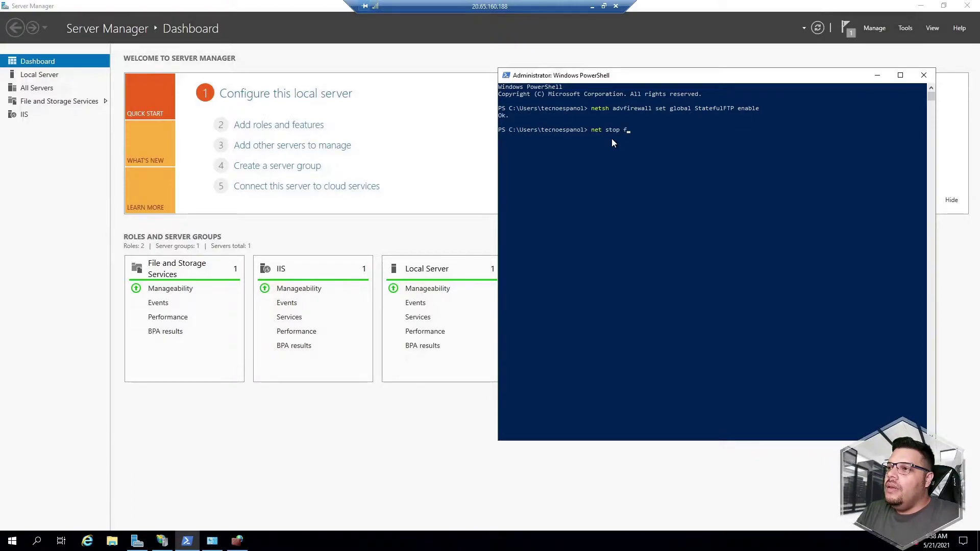
Restart the Microsoft FTP Service by running net stop ftpsvc and net start ftpsvc
{"action": "key", "text": "Return"}
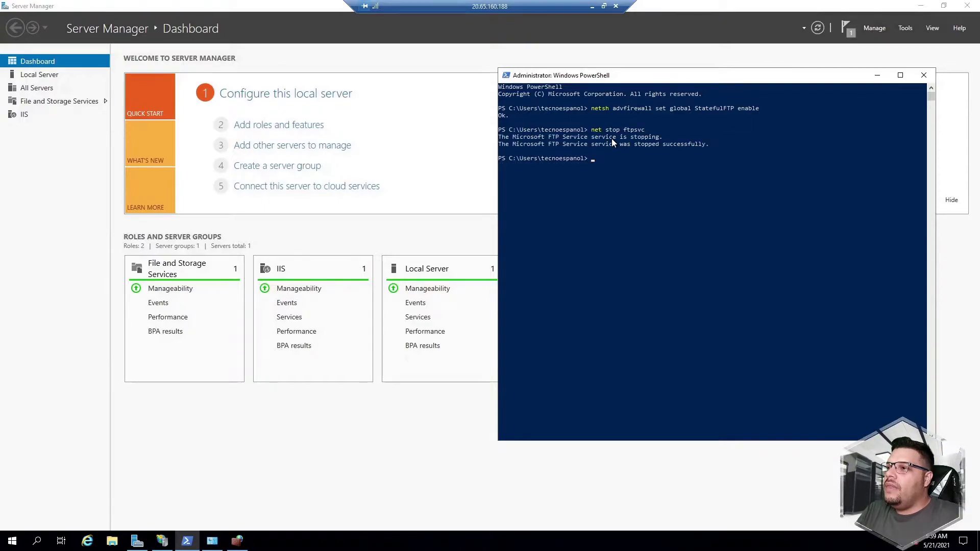
{"action": "type", "text": "net start ftpsvc"}
{"action": "key", "text": "Return"}
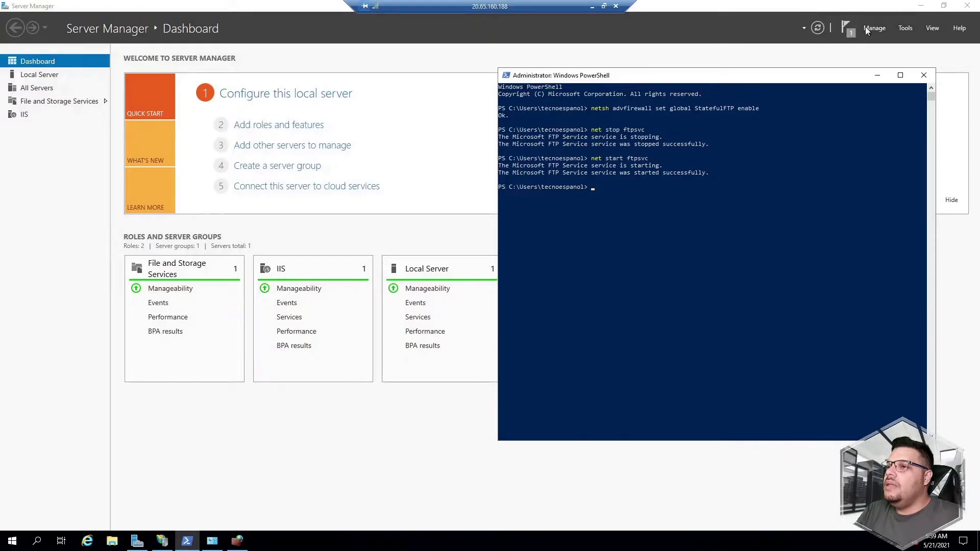
Switch to FileZilla on the local computer and enter host 20.65.160.188, username tecnoespanol, the account password and port 21
{"action": "left_click", "coordinate": [592, 7]}
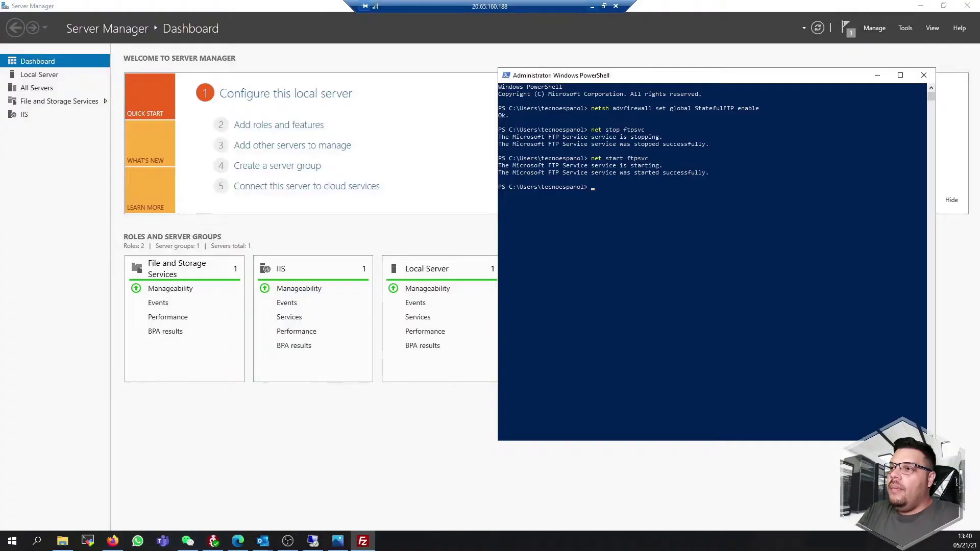
{"action": "key", "text": "alt+Tab"}
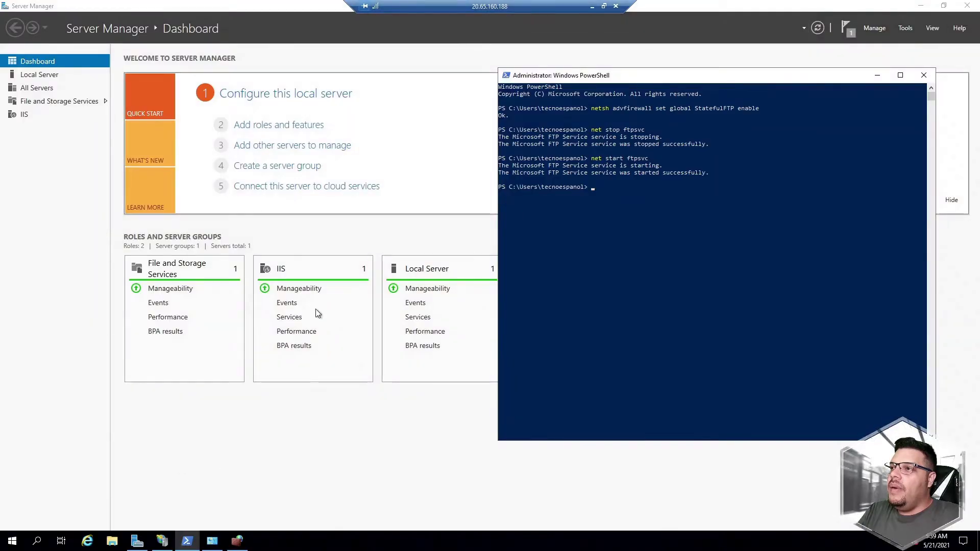
{"action": "left_click", "coordinate": [592, 6]}
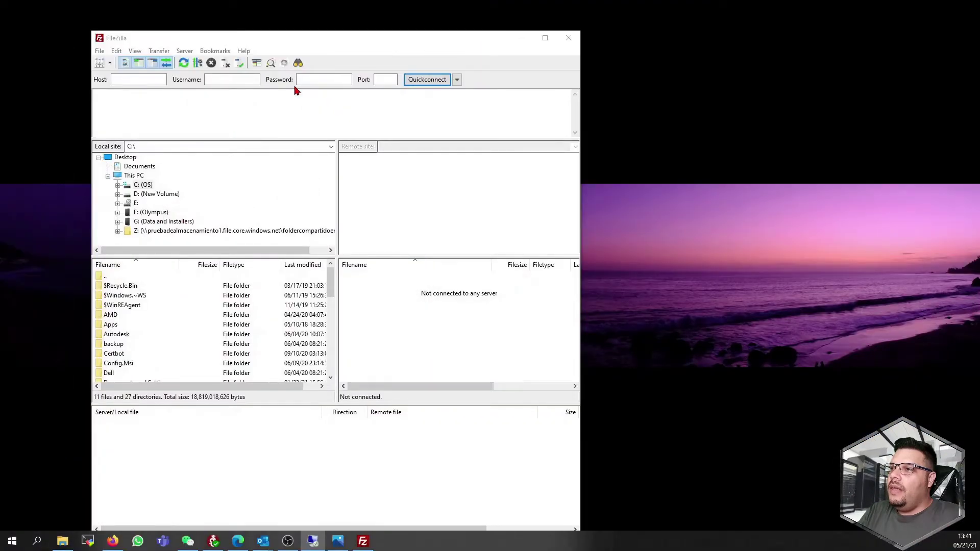
{"action": "left_click", "coordinate": [101, 80]}
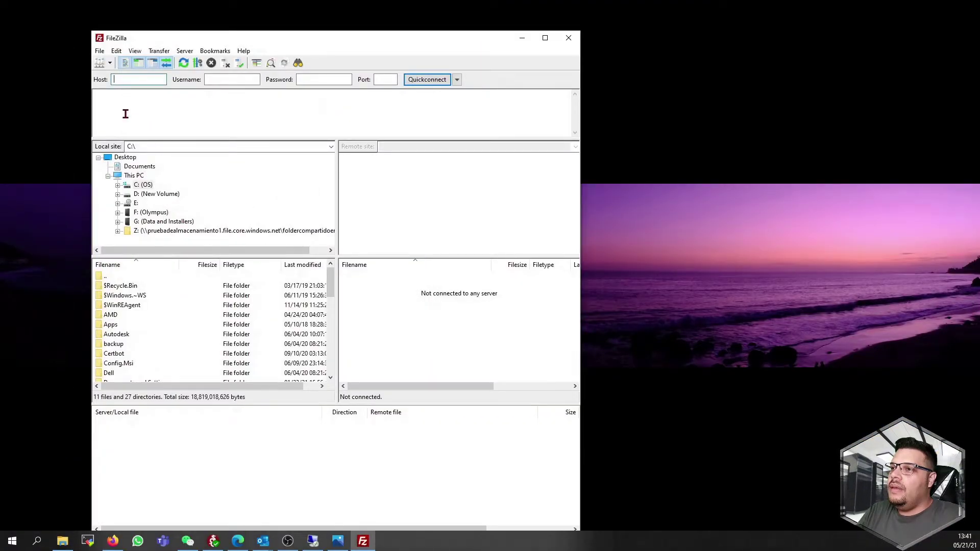
{"action": "type", "text": "20.65.160.188"}
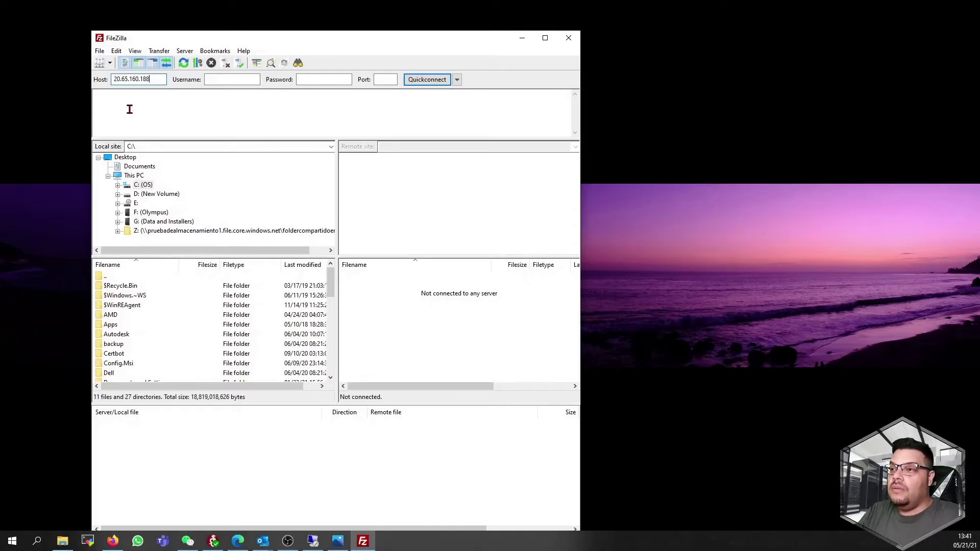
{"action": "left_click", "coordinate": [234, 82]}
{"action": "type", "text": "tecnoespanol"}
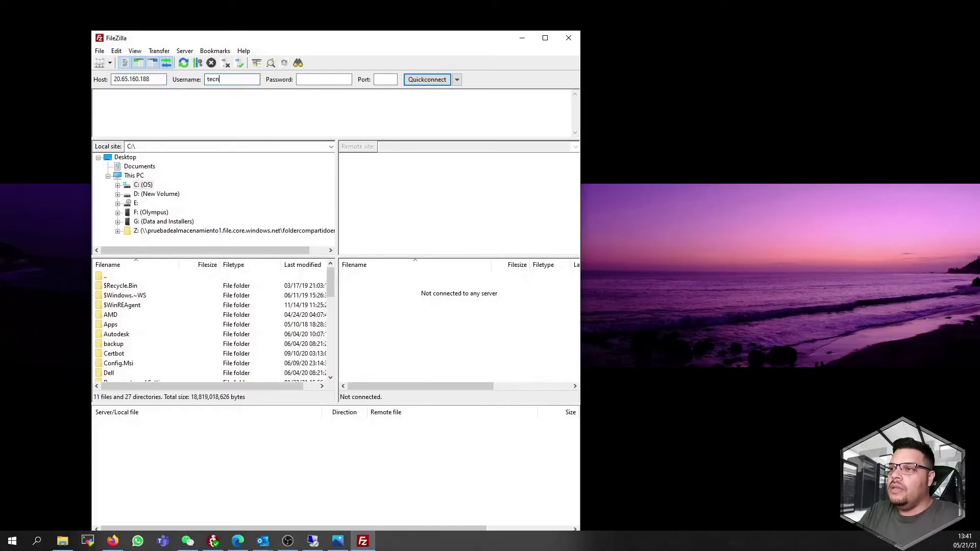
{"action": "key", "text": "Tab"}
{"action": "type", "text": "•••••••••••"}
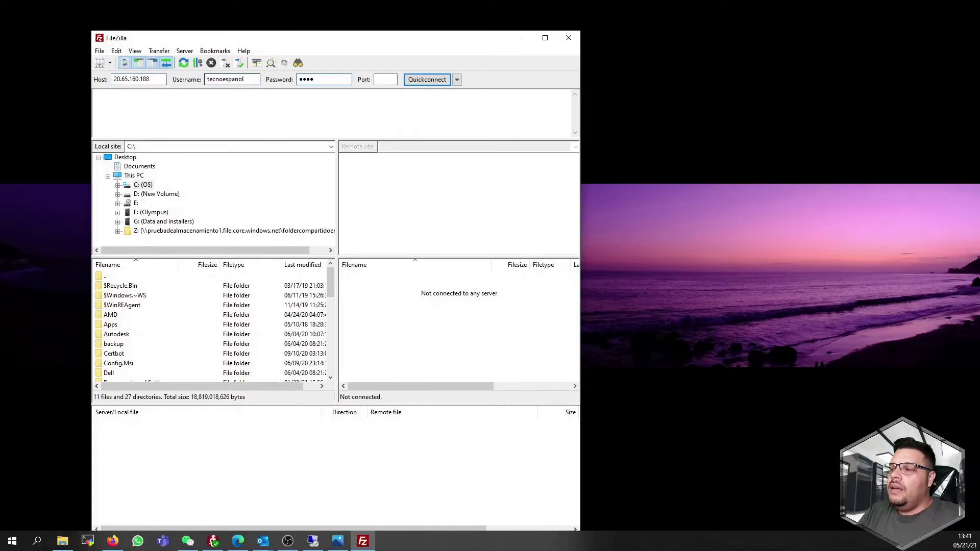
{"action": "type", "text": "••"}
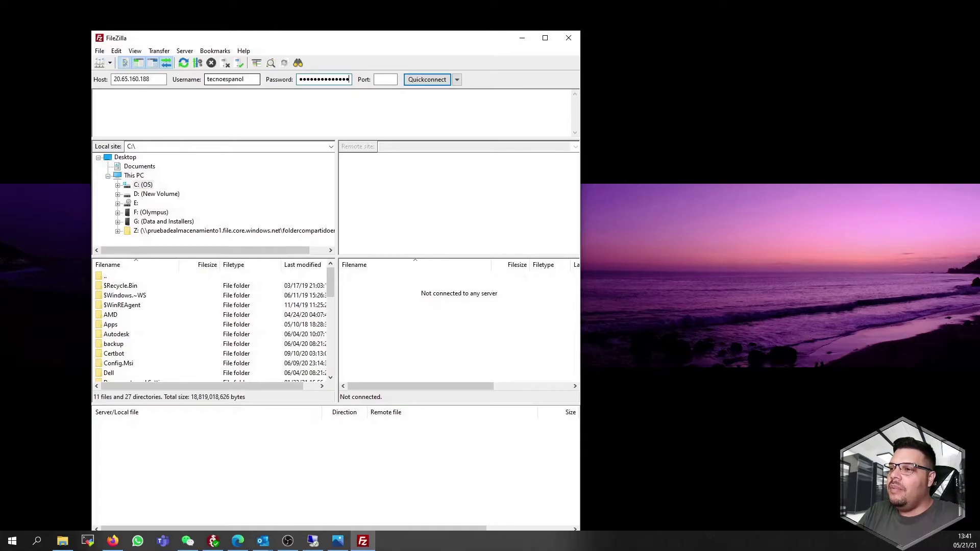
{"action": "left_click", "coordinate": [383, 80]}
{"action": "type", "text": "21"}
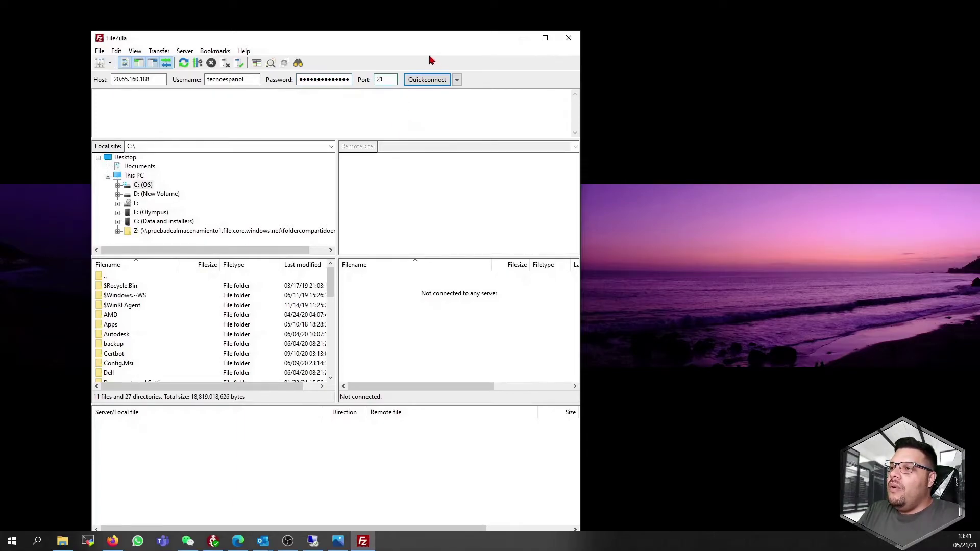
Connect to the FTP server, always allowing insecure plain FTP for this server
{"action": "left_click", "coordinate": [430, 79]}
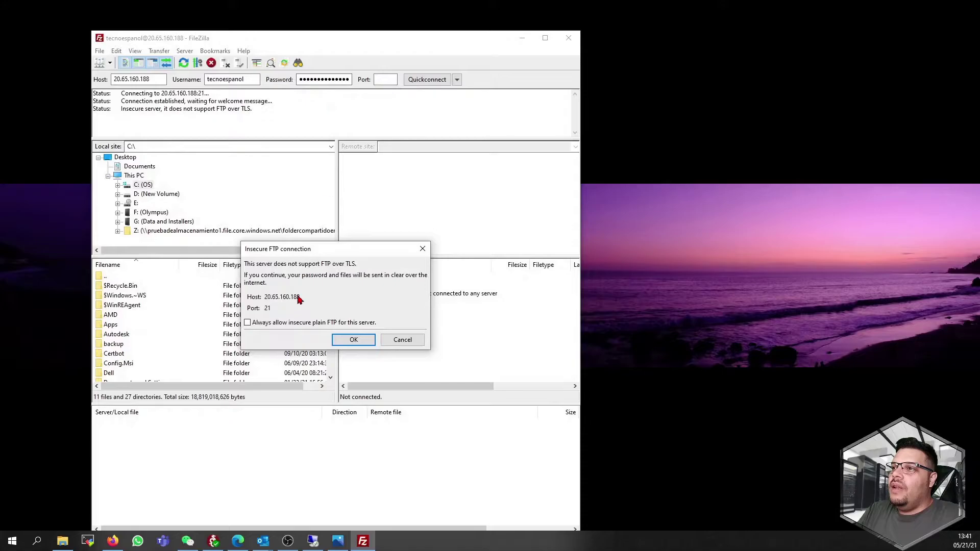
{"action": "left_click", "coordinate": [247, 323]}
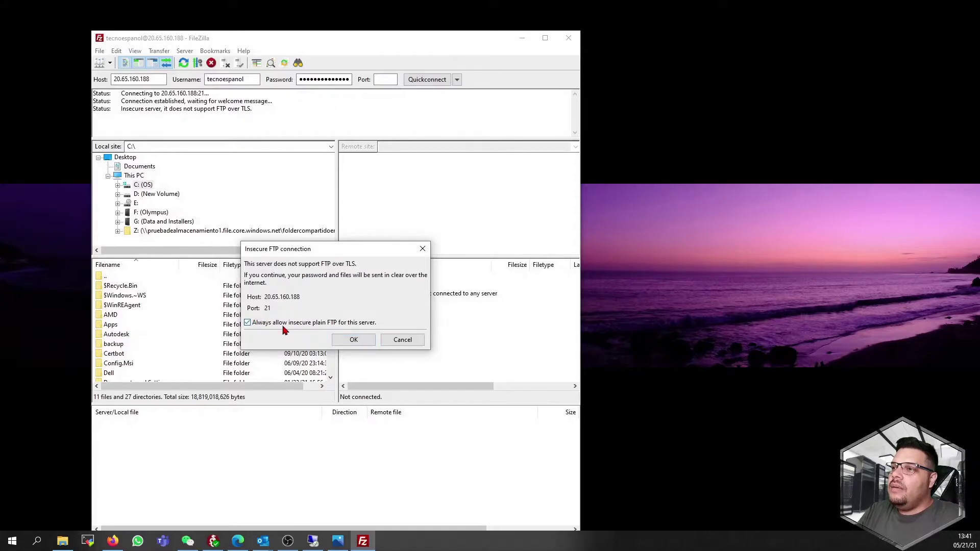
{"action": "left_click", "coordinate": [339, 341]}
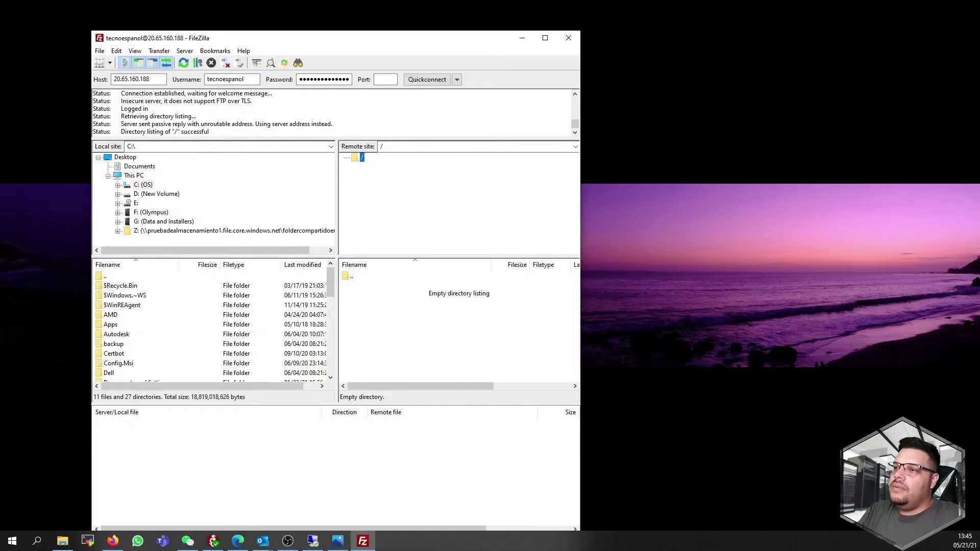
Switch back to the remote server and open the folder C:\inetpub\ftproot in File Explorer
{"action": "key", "text": "alt+Tab"}
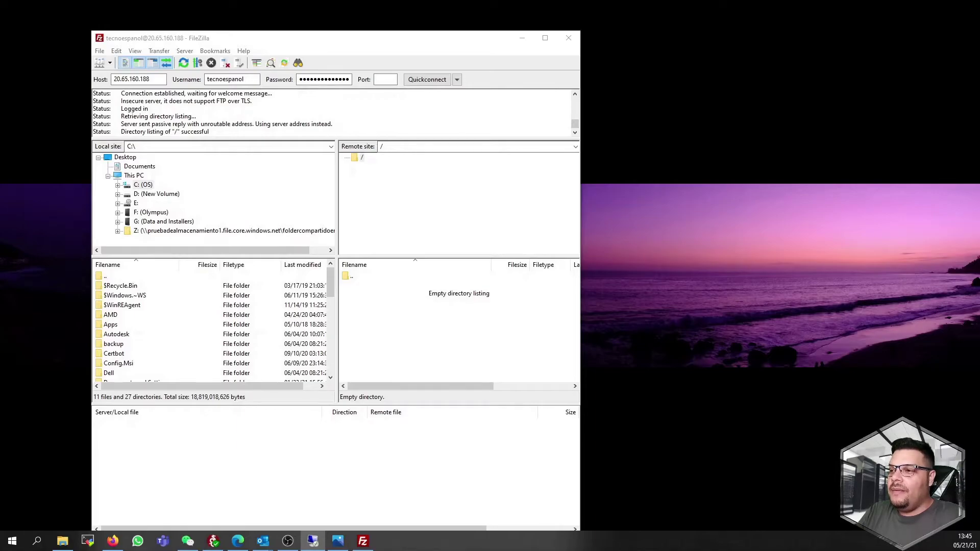
{"action": "key", "text": "alt+Tab"}
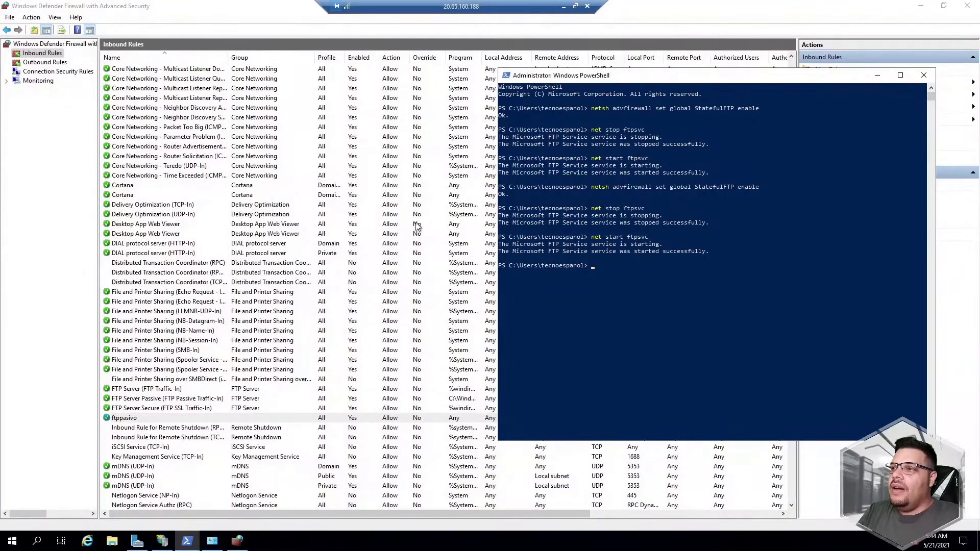
{"action": "left_click", "coordinate": [113, 541]}
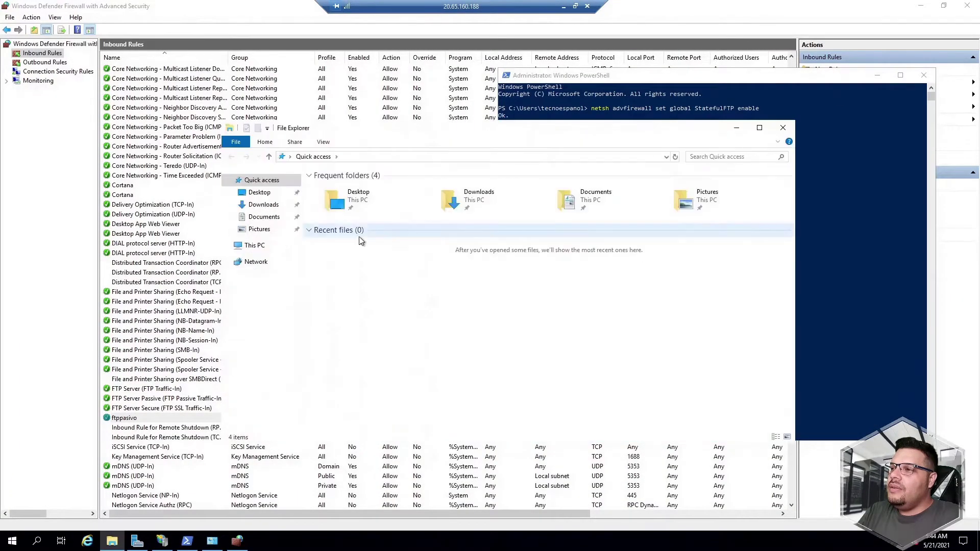
{"action": "left_click", "coordinate": [270, 247]}
{"action": "double_click", "coordinate": [372, 289]}
{"action": "double_click", "coordinate": [341, 187]}
{"action": "double_click", "coordinate": [344, 192]}
{"action": "left_click_drag", "start_coordinate": [354, 274], "coordinate": [409, 317]}
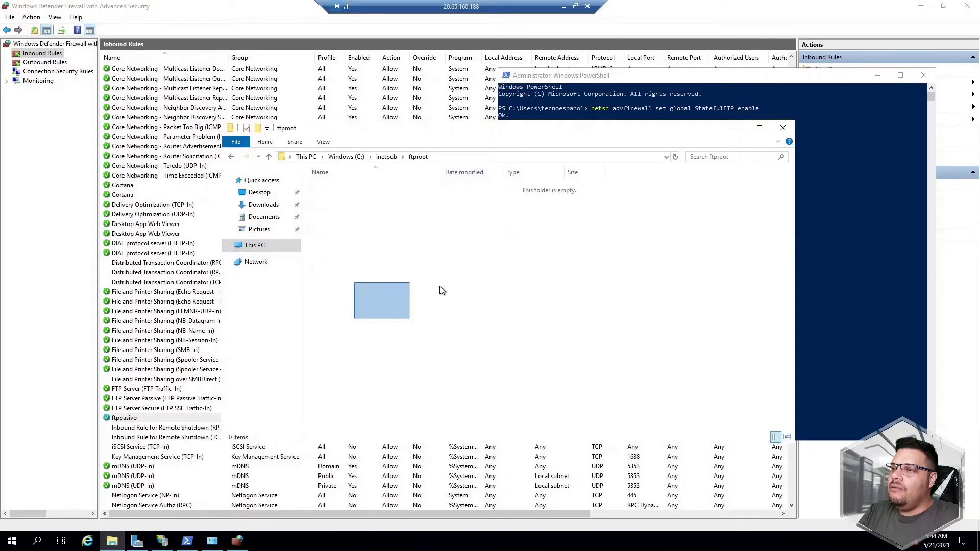
Create an empty text document named pruebaftptxt in the ftproot folder
{"action": "right_click", "coordinate": [434, 278]}
{"action": "mouse_move", "coordinate": [544, 389]}
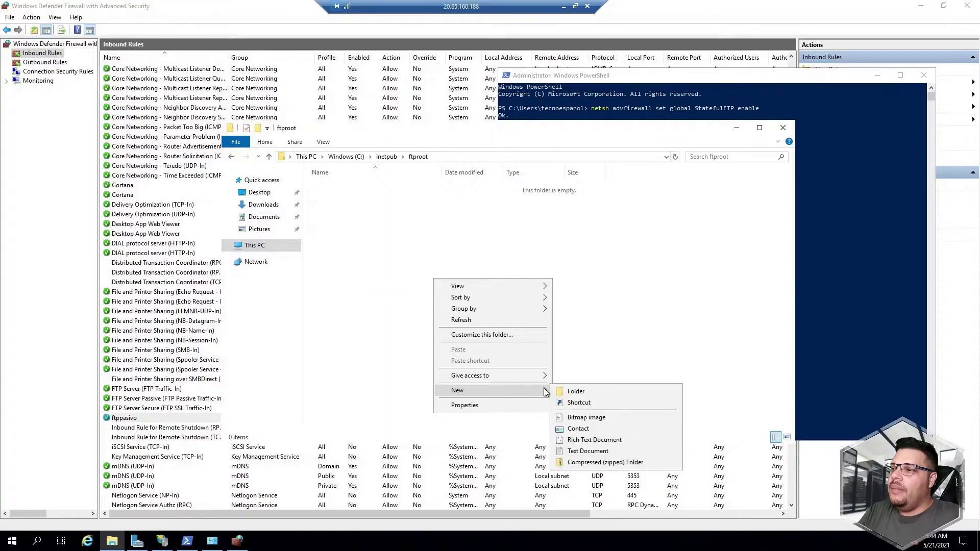
{"action": "left_click", "coordinate": [582, 444]}
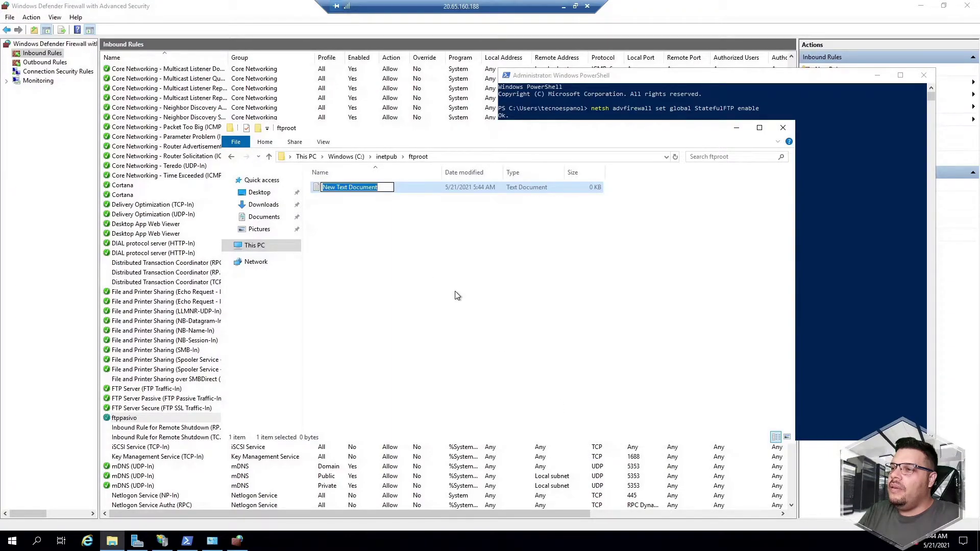
{"action": "type", "text": "pruebaftp.txt"}
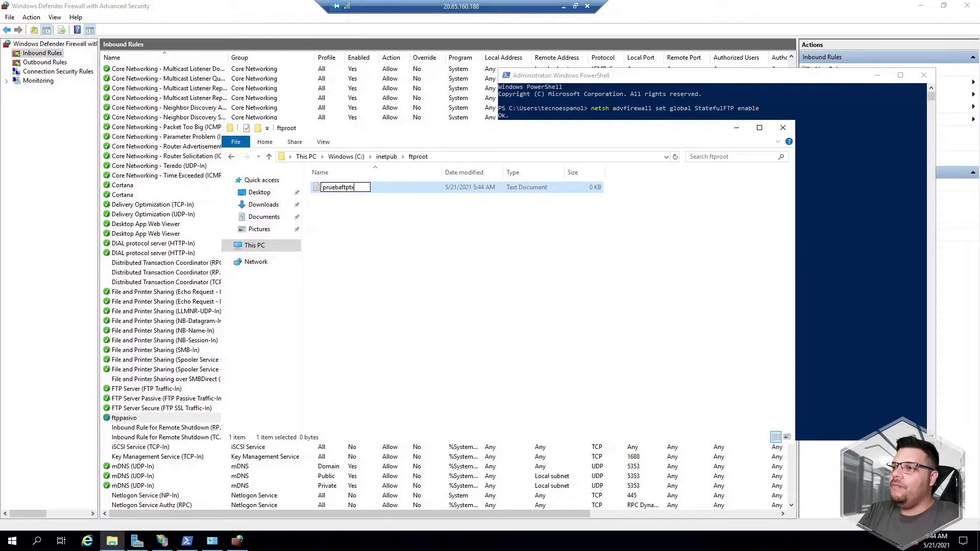
{"action": "key", "text": "Return"}
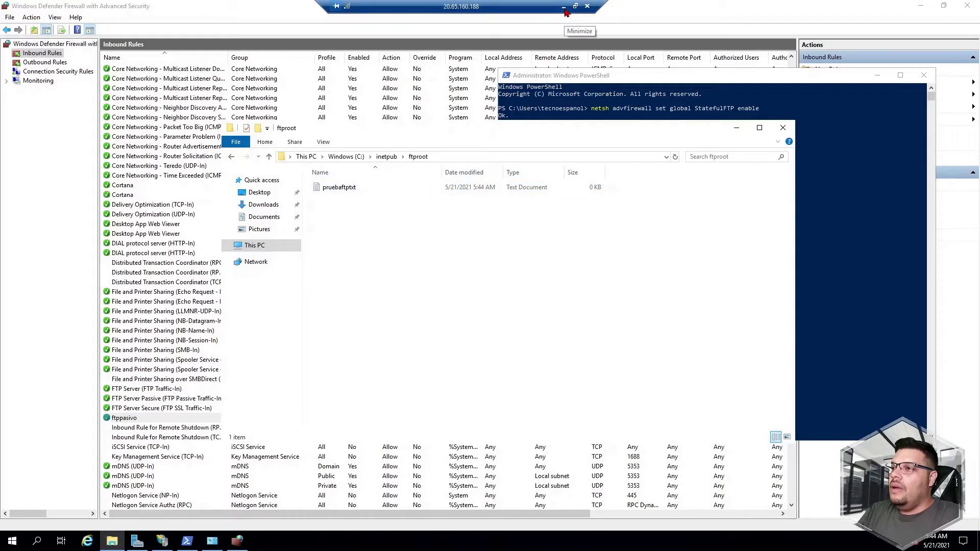
Switch to FileZilla, refresh the file listings, and create a directory named /nuevaprueba on the remote site
{"action": "left_click", "coordinate": [563, 7]}
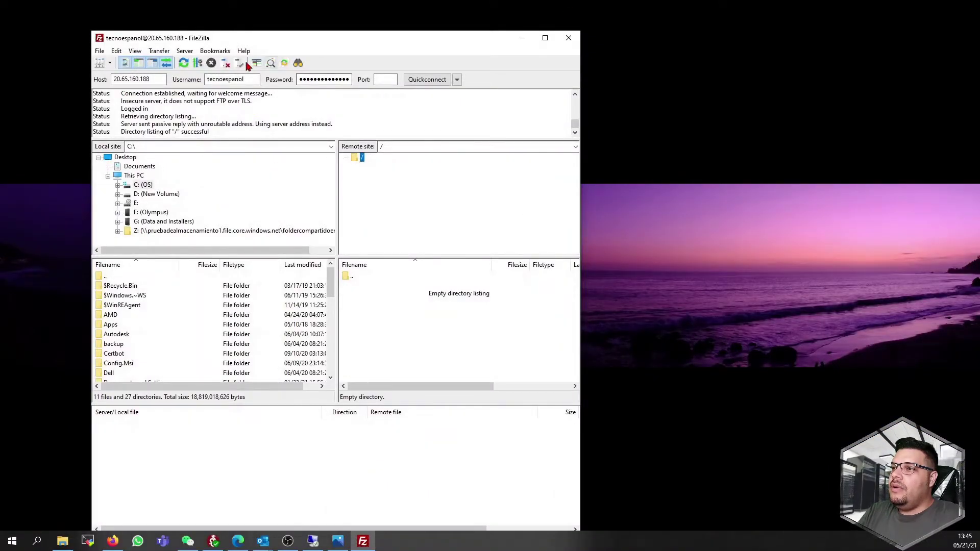
{"action": "left_click", "coordinate": [185, 62]}
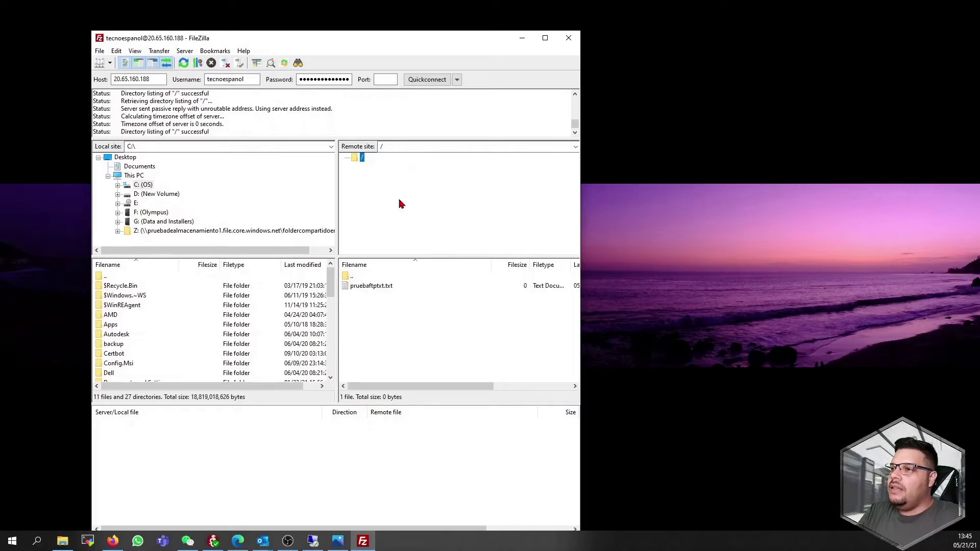
{"action": "right_click", "coordinate": [446, 321]}
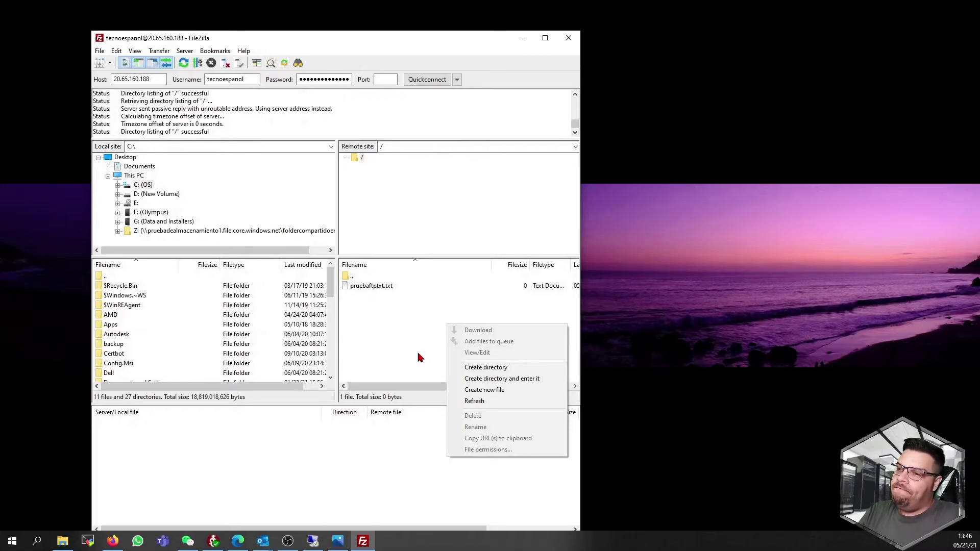
{"action": "left_click", "coordinate": [486, 367]}
{"action": "type", "text": "nueva"}
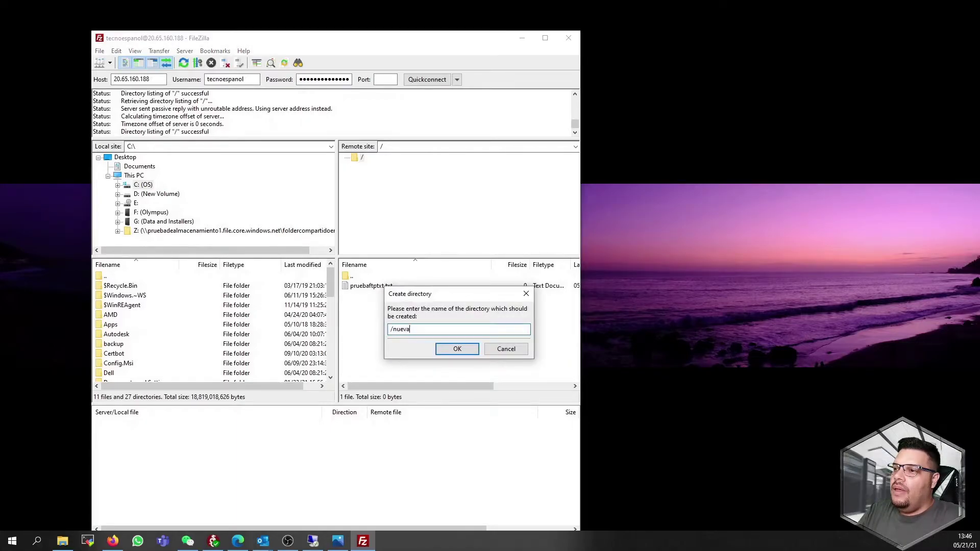
{"action": "type", "text": "prueba"}
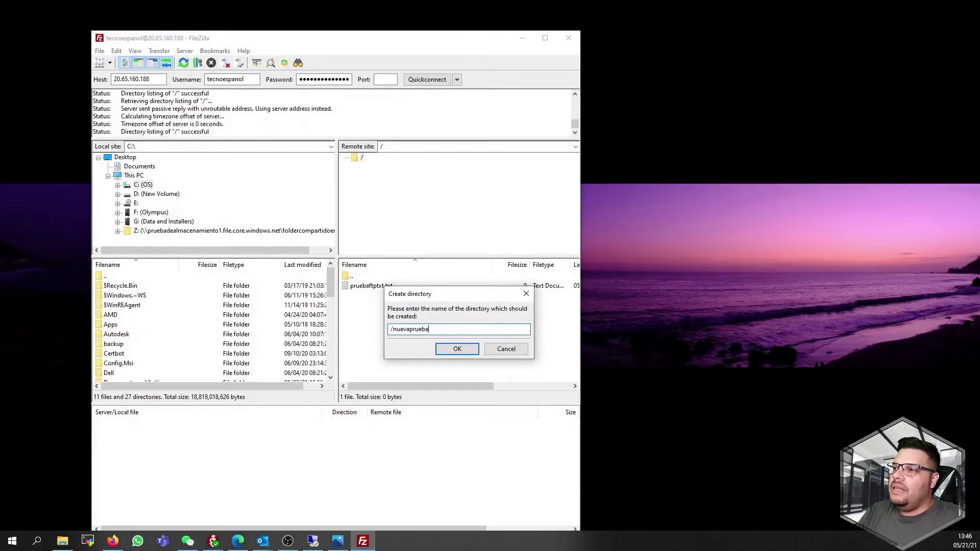
{"action": "left_click", "coordinate": [436, 349]}
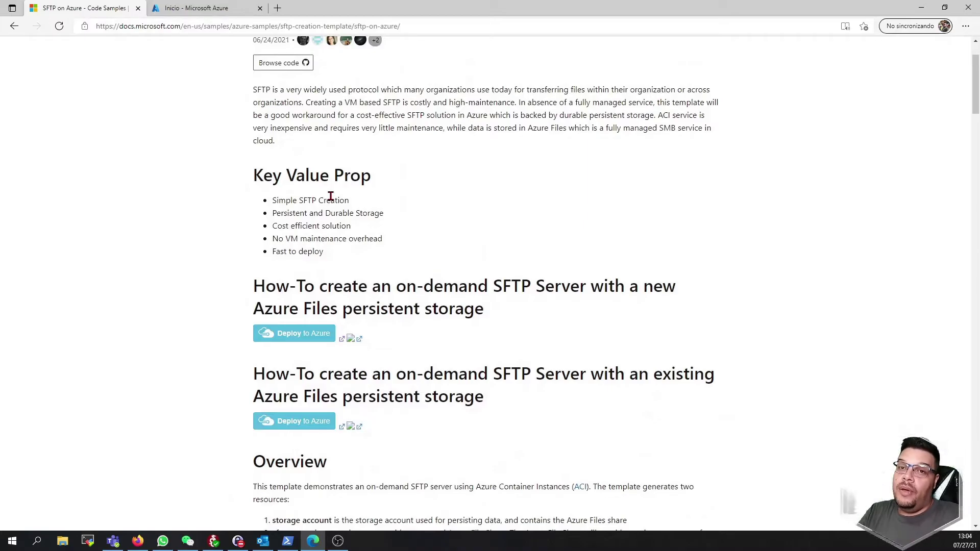
{"action": "scroll", "coordinate": [331, 196], "scroll_direction": "up", "scroll_amount": 1}
{"action": "scroll", "coordinate": [337, 197], "scroll_direction": "down", "scroll_amount": 1}
{"action": "scroll", "coordinate": [352, 199], "scroll_direction": "up", "scroll_amount": 2}
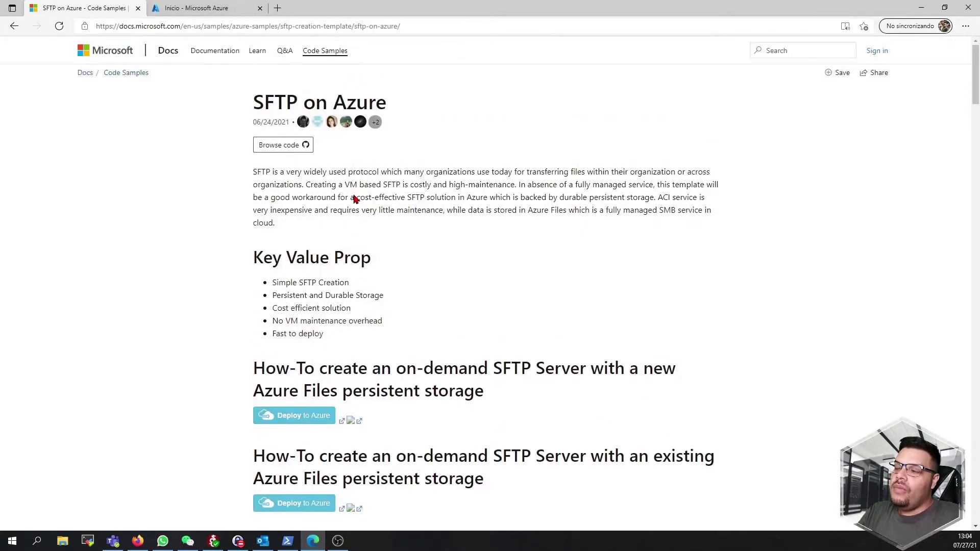
Start deploying to Azure the on-demand SFTP server template with a new Azure Files persistent storage, signing in with the existing account
{"action": "scroll", "coordinate": [356, 198], "scroll_direction": "down", "scroll_amount": 5}
{"action": "left_click", "coordinate": [284, 197]}
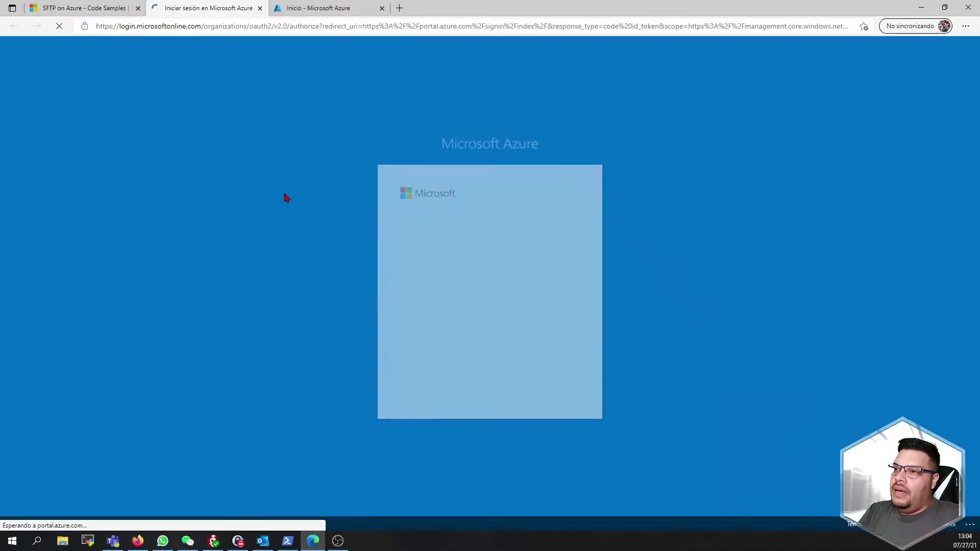
{"action": "left_click", "coordinate": [484, 256]}
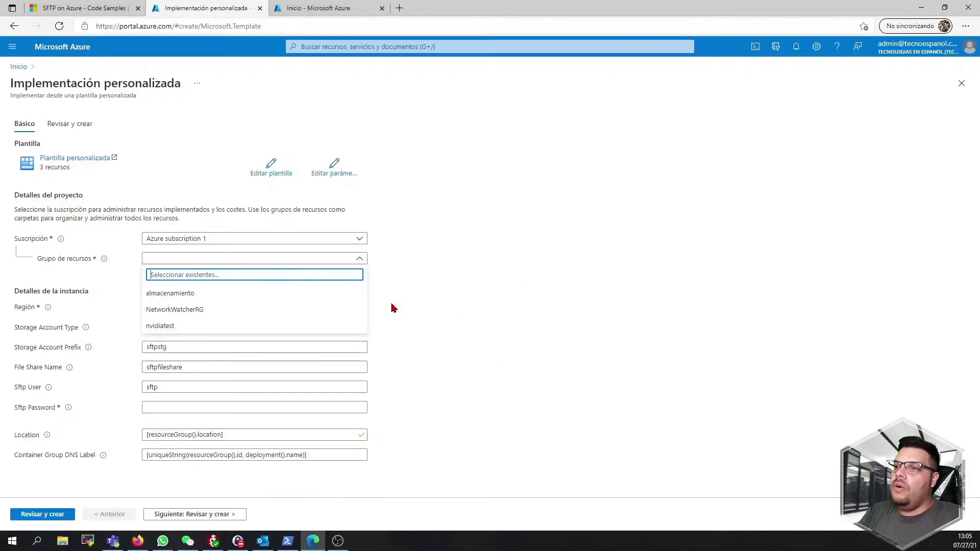
Create a new resource group named sftptest for the custom deployment
{"action": "left_click", "coordinate": [298, 263]}
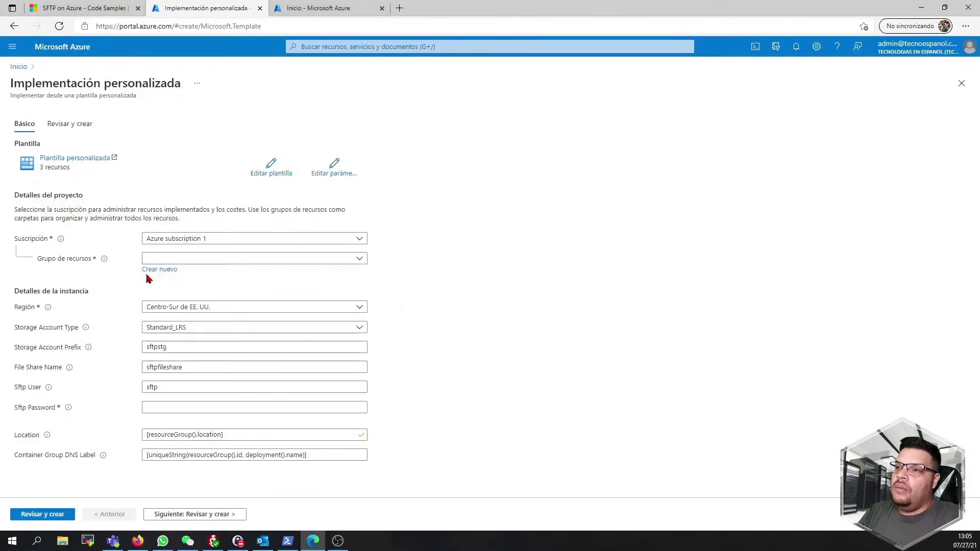
{"action": "left_click", "coordinate": [179, 270]}
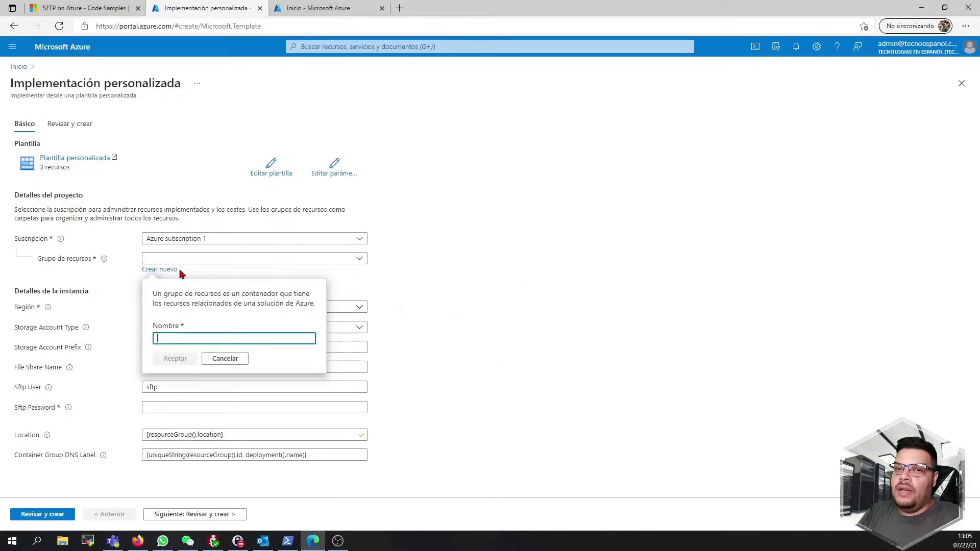
{"action": "type", "text": "sftptest"}
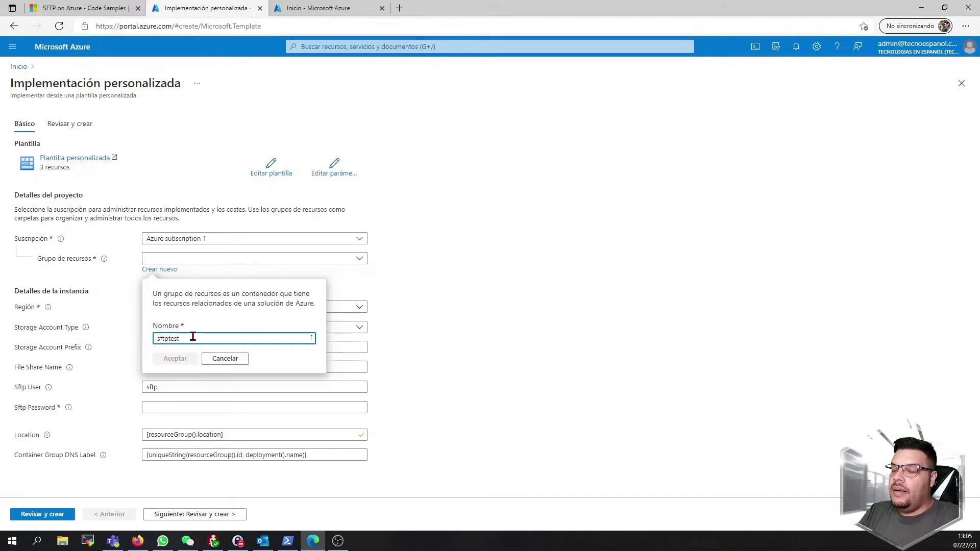
{"action": "left_click", "coordinate": [186, 359]}
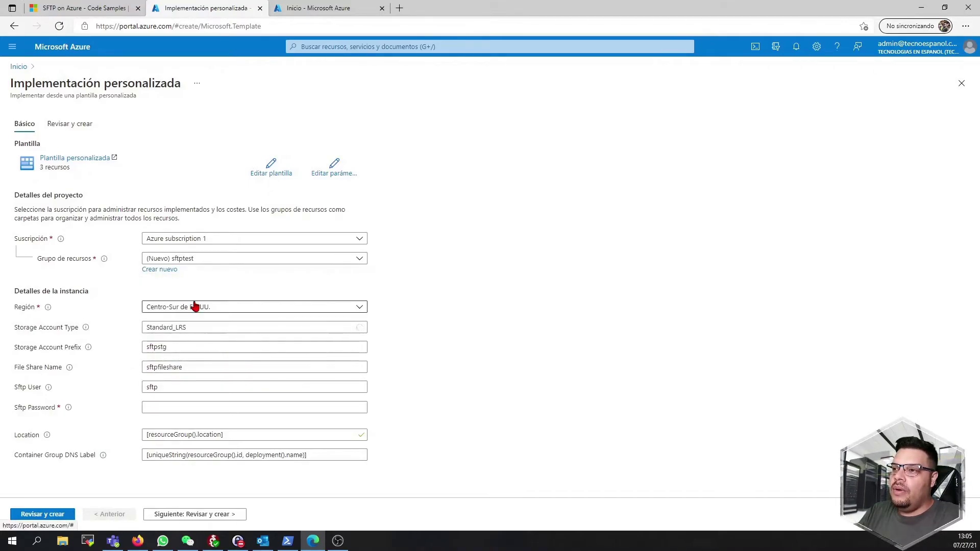
Enter the SFTP password, review the template deployment's terms and summary, and create the deployment
{"action": "left_click", "coordinate": [152, 407]}
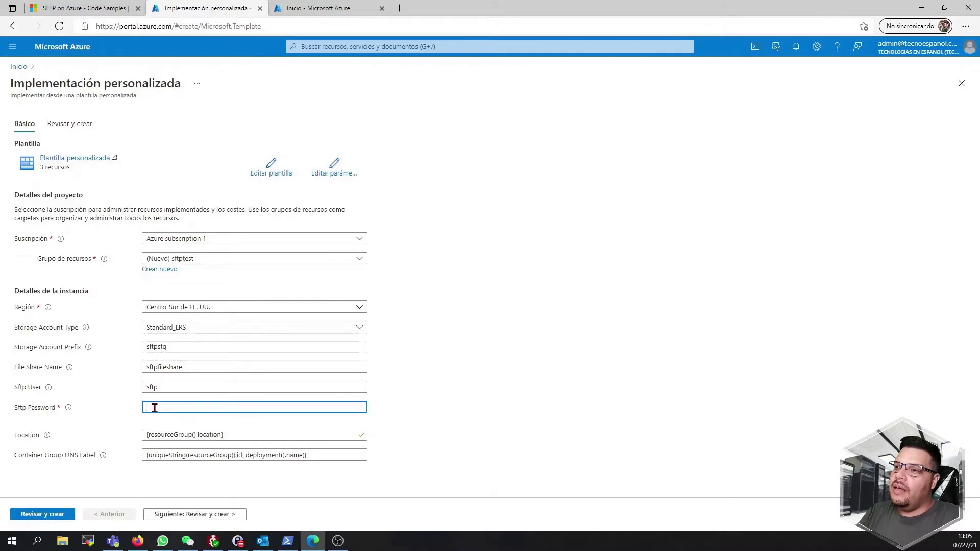
{"action": "type", "text": "********"}
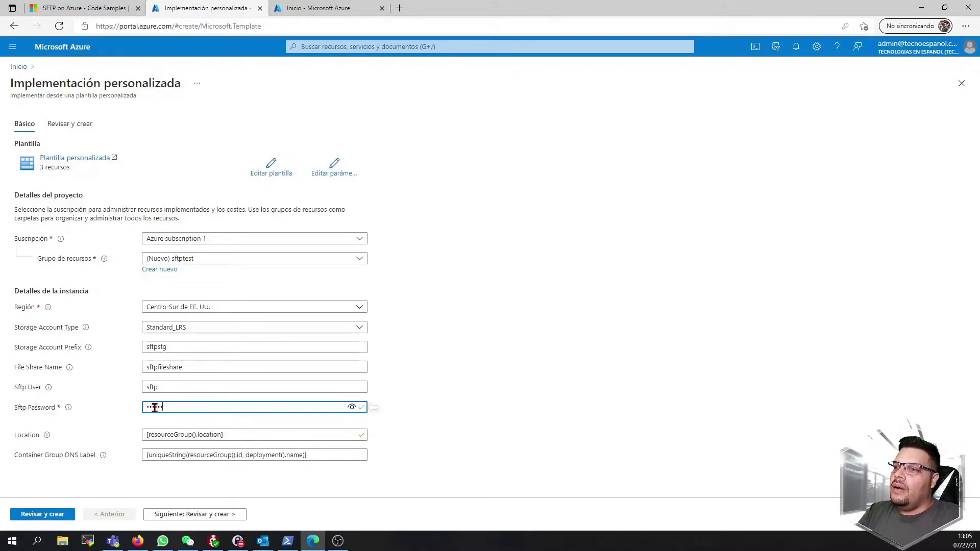
{"action": "type", "text": "**"}
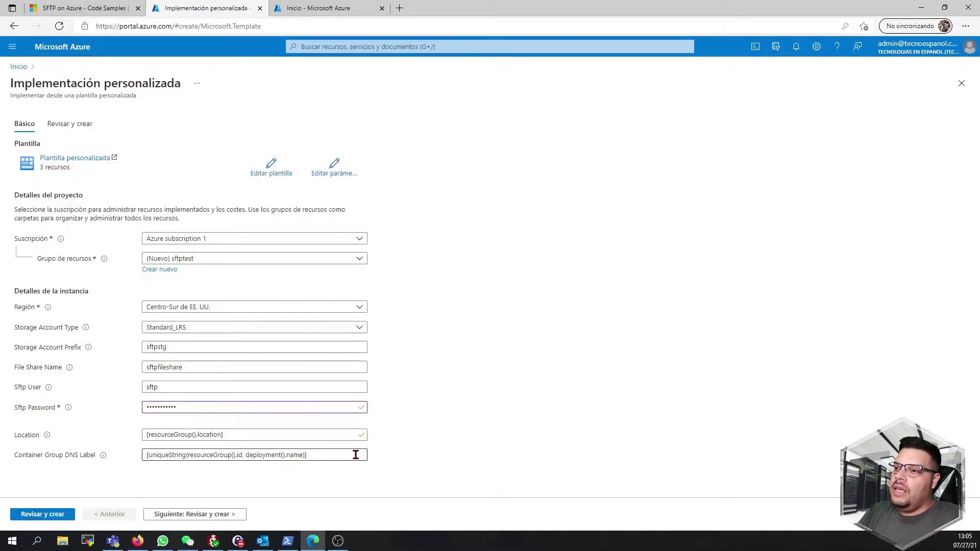
{"action": "left_click", "coordinate": [227, 515]}
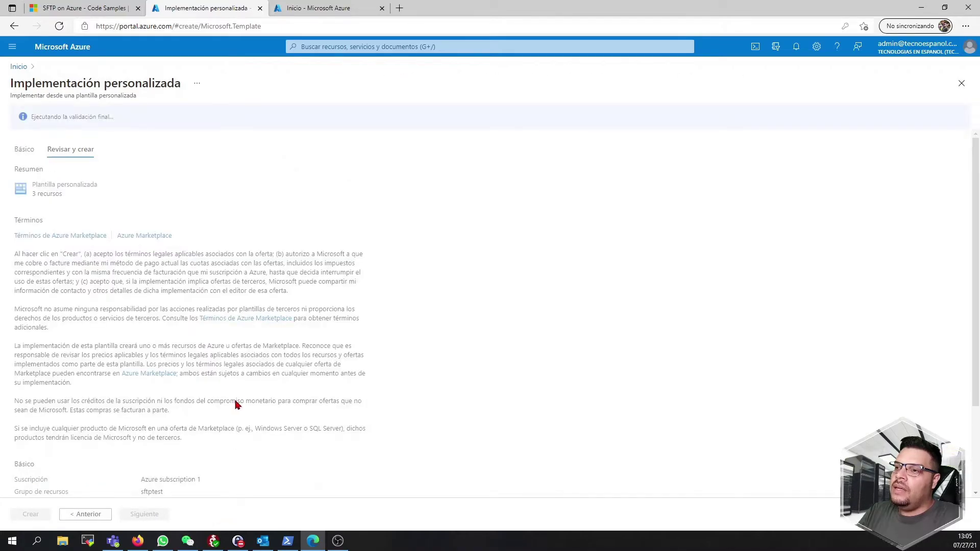
{"action": "scroll", "coordinate": [215, 367], "scroll_direction": "down", "scroll_amount": 3}
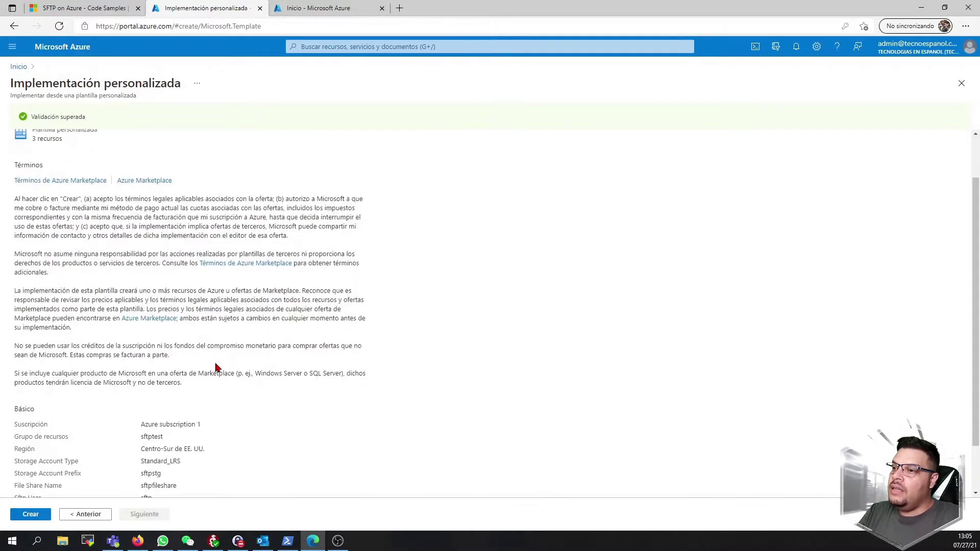
{"action": "left_click", "coordinate": [31, 514]}
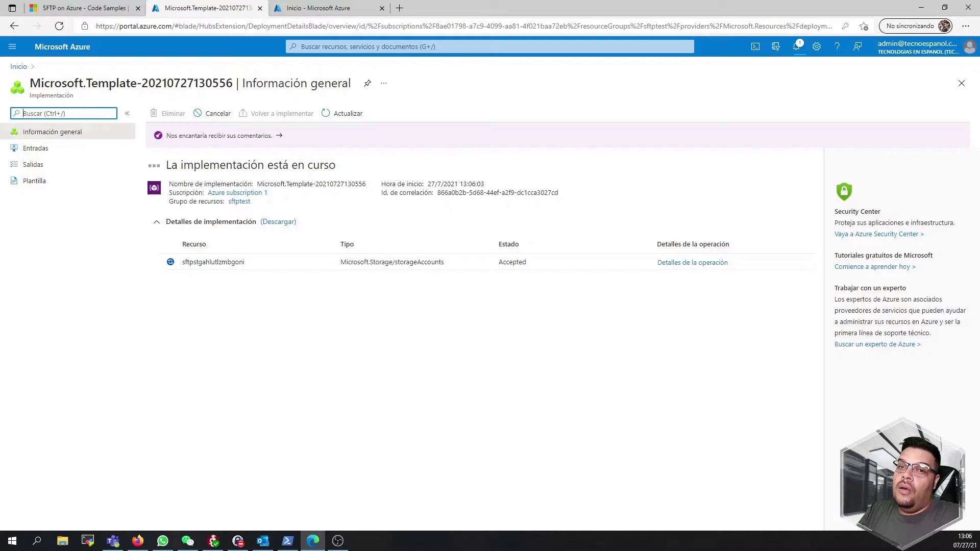
Go to the deployed resource group and open the container instance sftp-group to check its running status
{"action": "key", "text": "alt+Tab"}
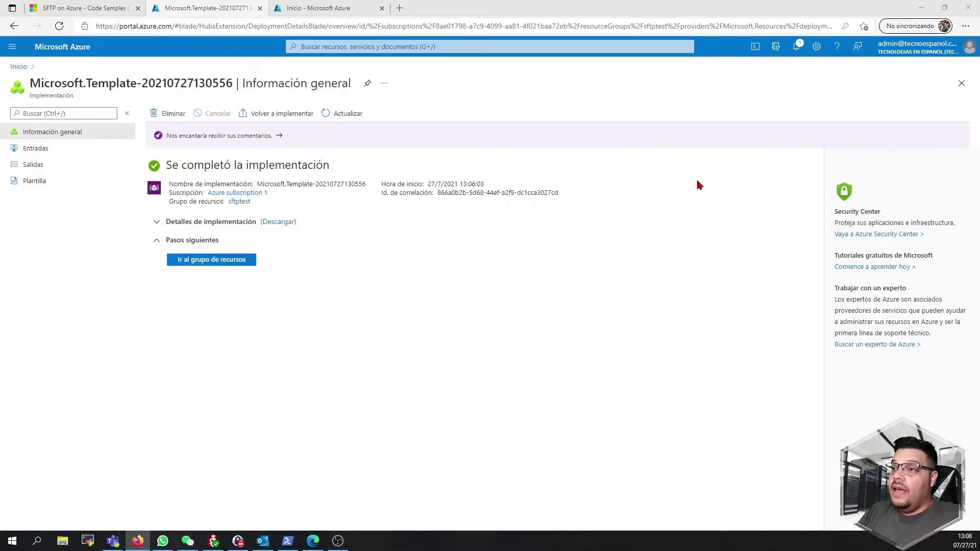
{"action": "left_click", "coordinate": [231, 261]}
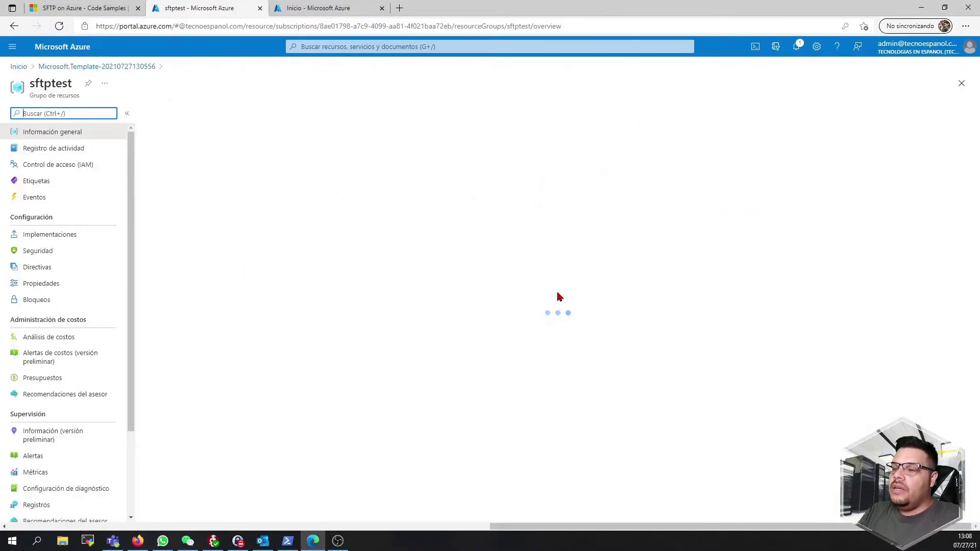
{"action": "key", "text": "alt+Tab"}
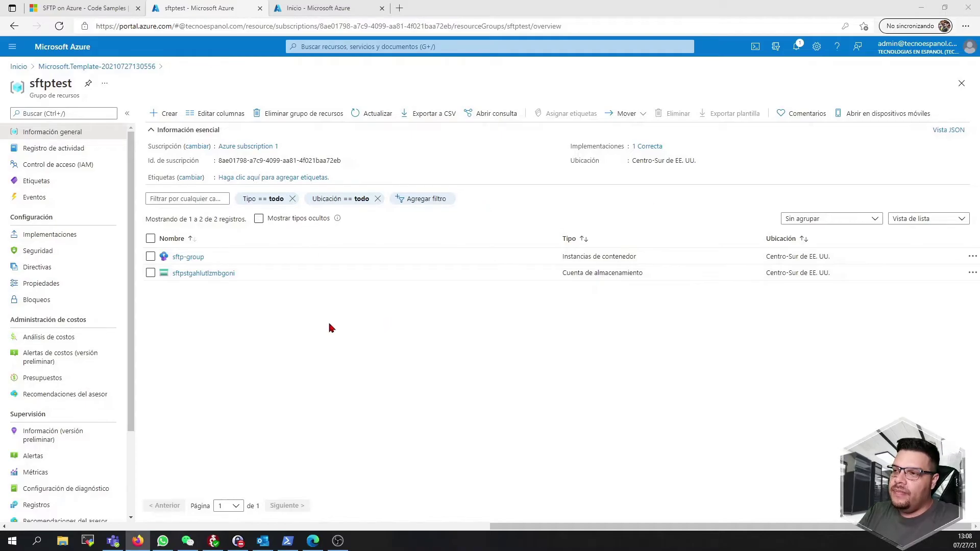
{"action": "left_click", "coordinate": [191, 257]}
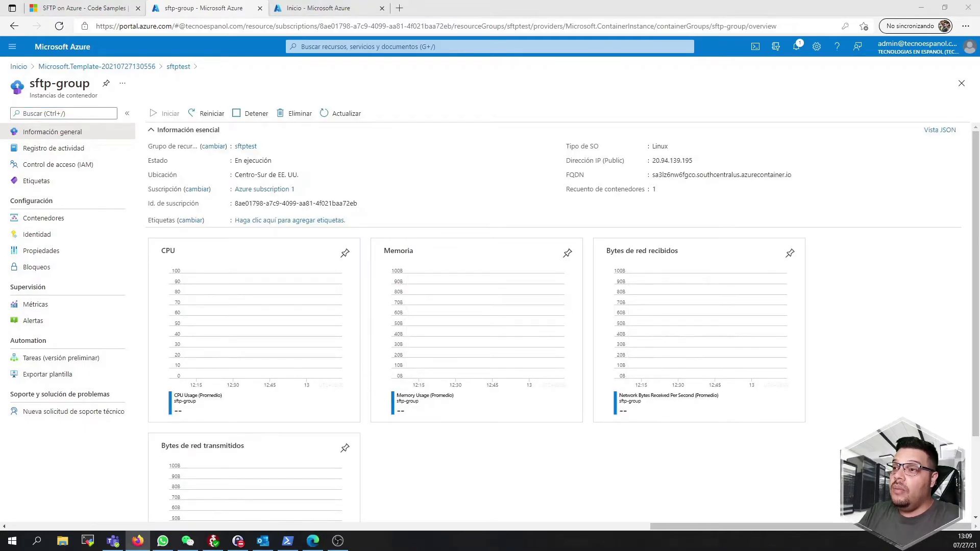
{"action": "triple_click", "coordinate": [267, 159]}
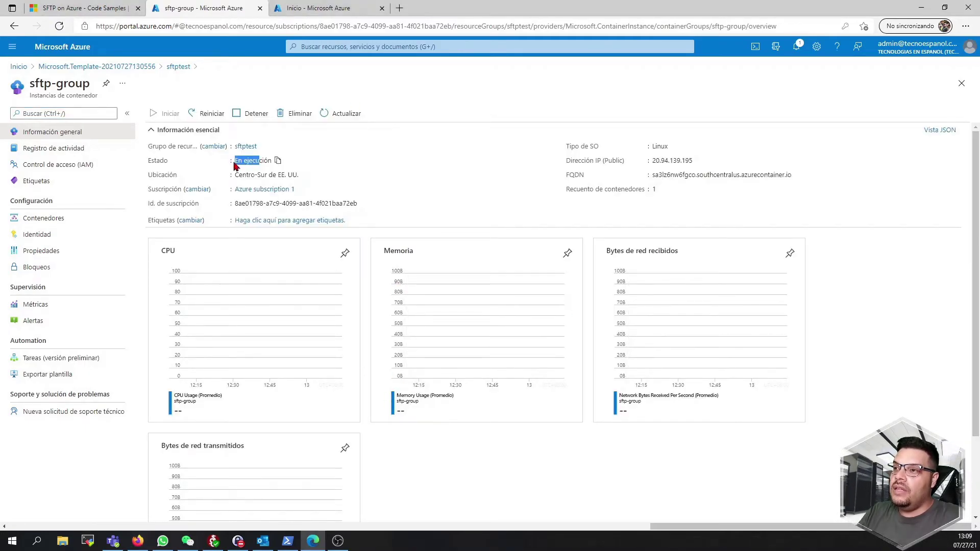
{"action": "left_click", "coordinate": [331, 171]}
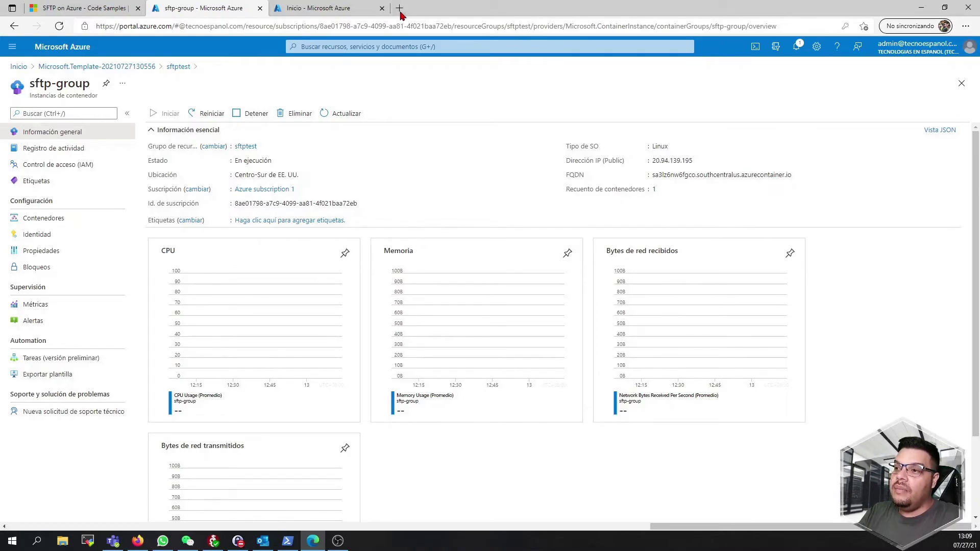
Open winscp.net/eng/download.php in a new browser tab and download WinSCP 5.19.2
{"action": "key", "text": "ctrl+t"}
{"action": "type", "text": "winscp.net/eng/download.php"}
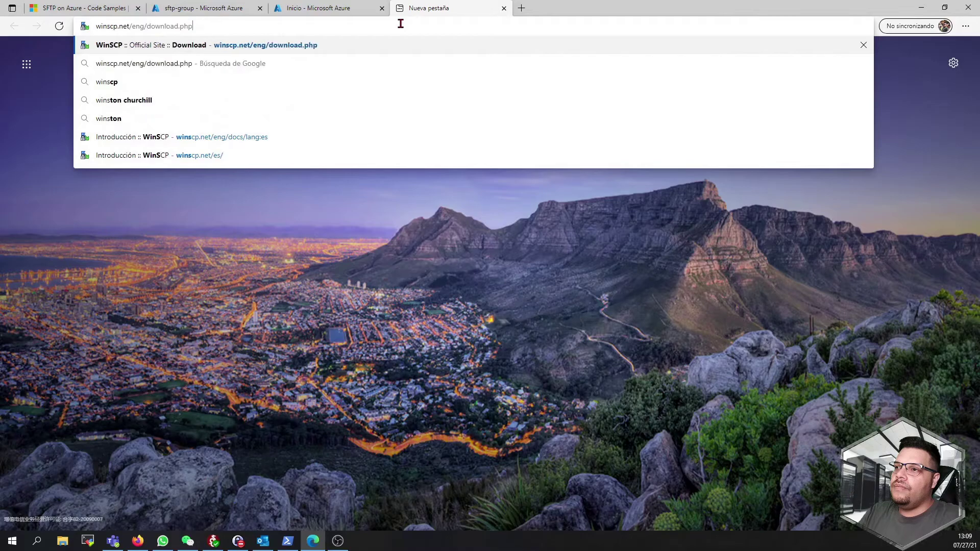
{"action": "key", "text": "Return"}
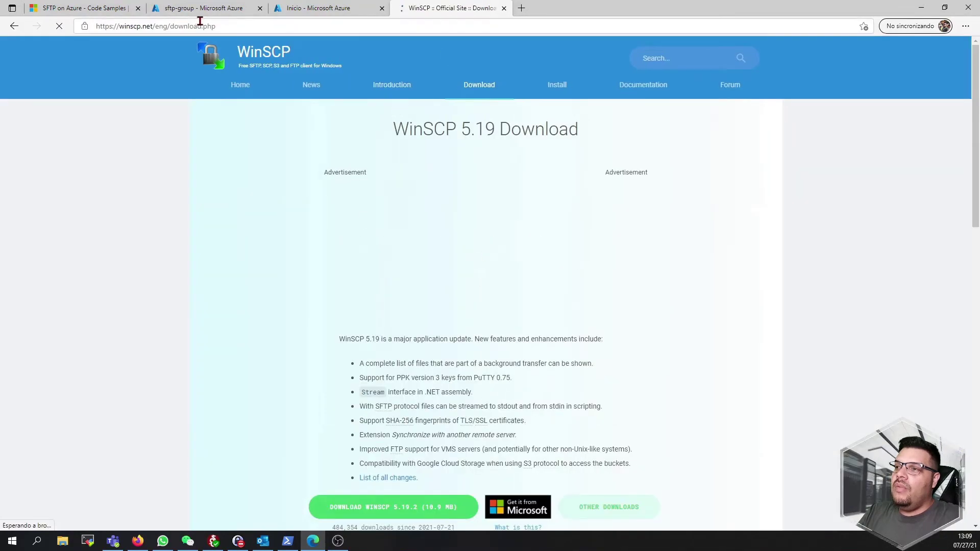
{"action": "scroll", "coordinate": [431, 321], "scroll_direction": "down", "scroll_amount": 3}
{"action": "scroll", "coordinate": [437, 324], "scroll_direction": "down", "scroll_amount": 1}
{"action": "left_click", "coordinate": [393, 284]}
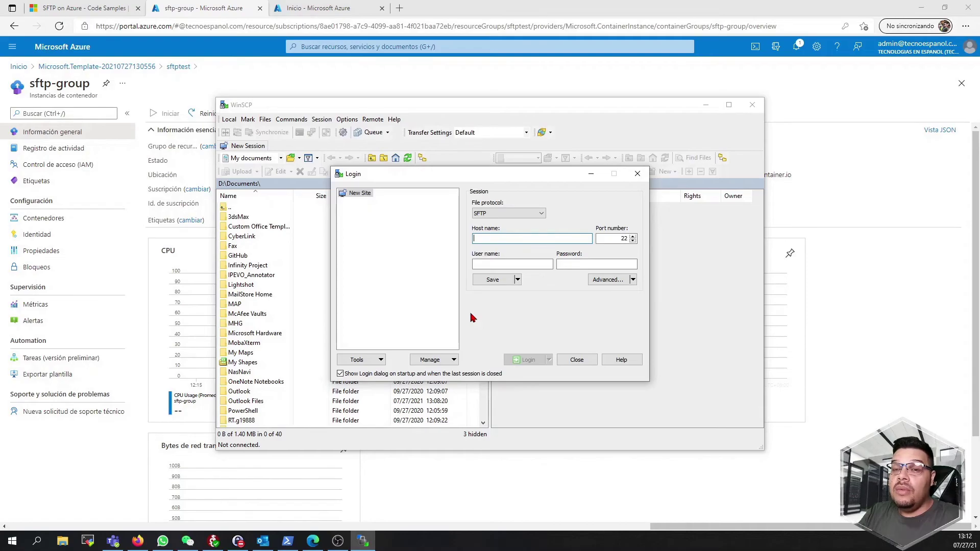
Copy the FQDN of sftp-group from the Azure portal and paste it as the host name in WinSCP's login settings
{"action": "key", "text": "alt+Tab"}
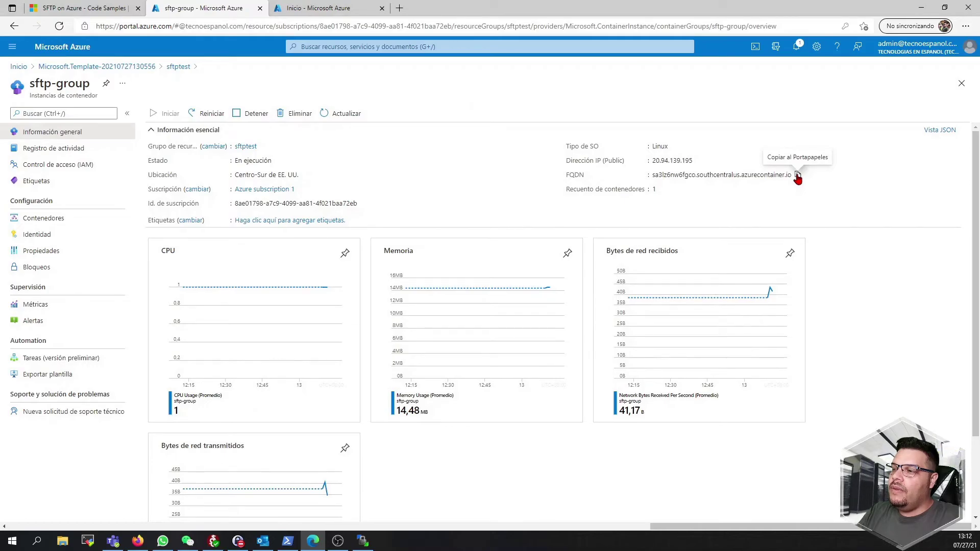
{"action": "left_click", "coordinate": [797, 176]}
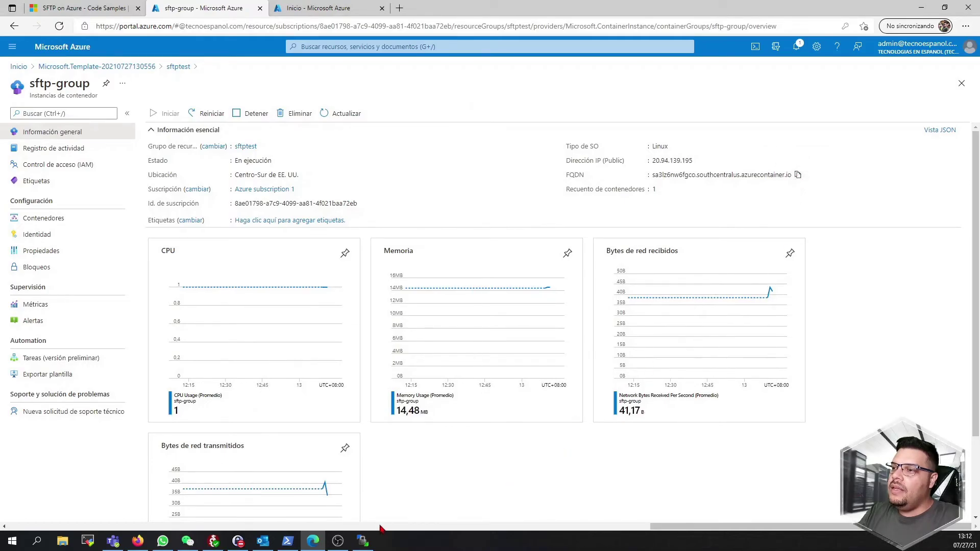
{"action": "left_click", "coordinate": [363, 541]}
{"action": "right_click", "coordinate": [532, 239]}
{"action": "left_click", "coordinate": [551, 284]}
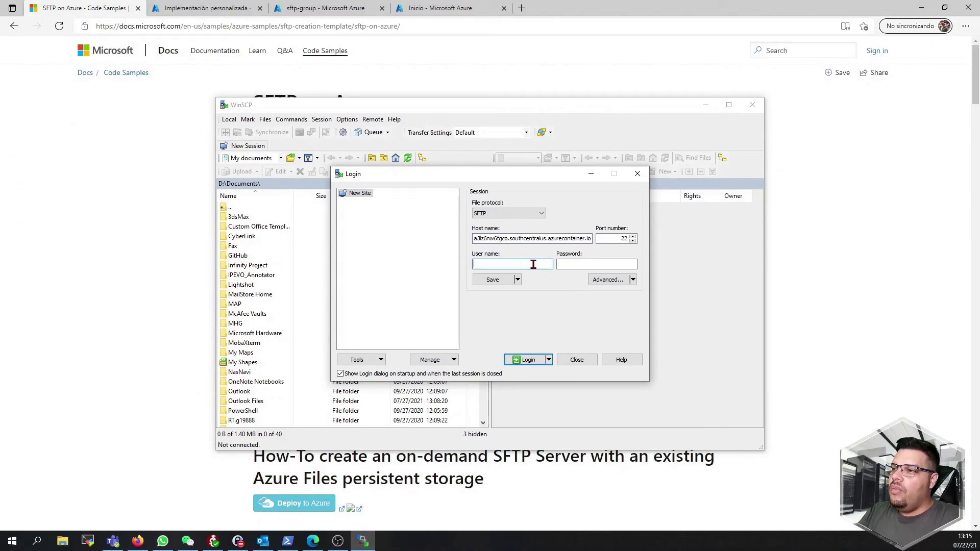
Log in to the SFTP server with the user name sftp and the SFTP password
{"action": "left_click", "coordinate": [533, 264]}
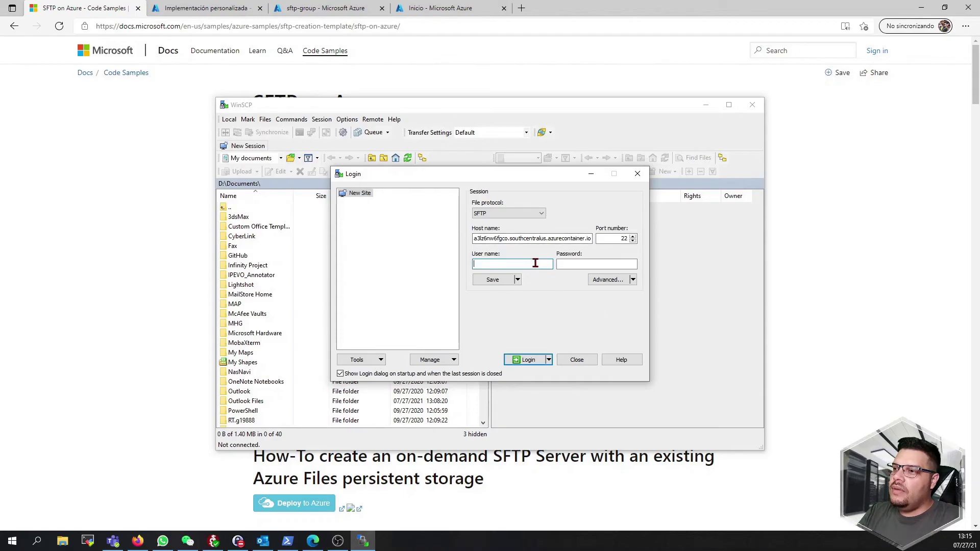
{"action": "type", "text": "sftp"}
{"action": "key", "text": "Tab"}
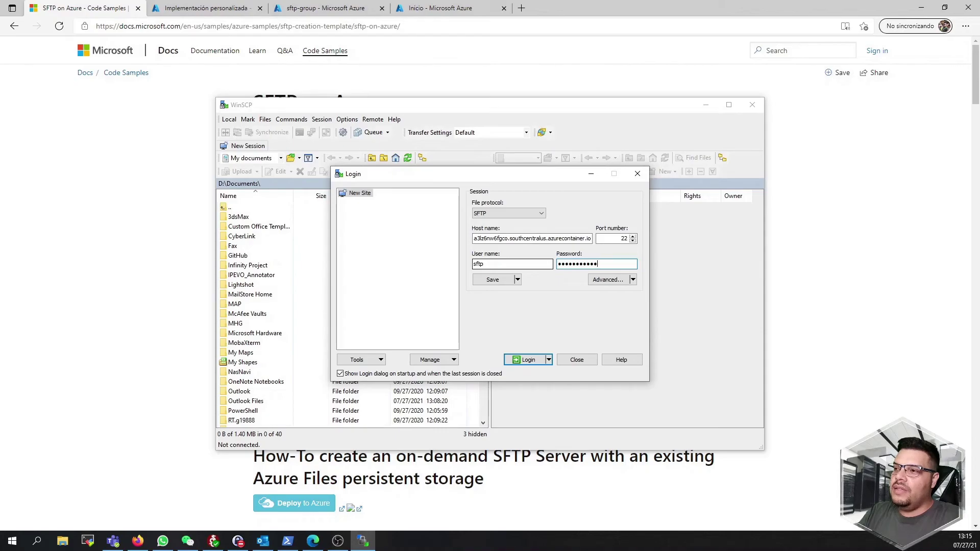
{"action": "key", "text": "Return"}
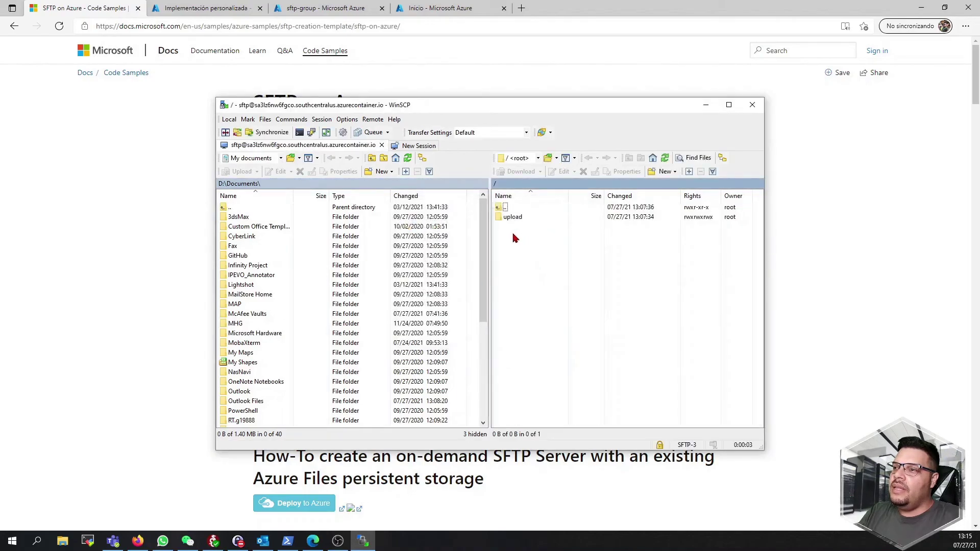
Open the remote upload folder and switch the local side to the Desktop folder
{"action": "double_click", "coordinate": [512, 217]}
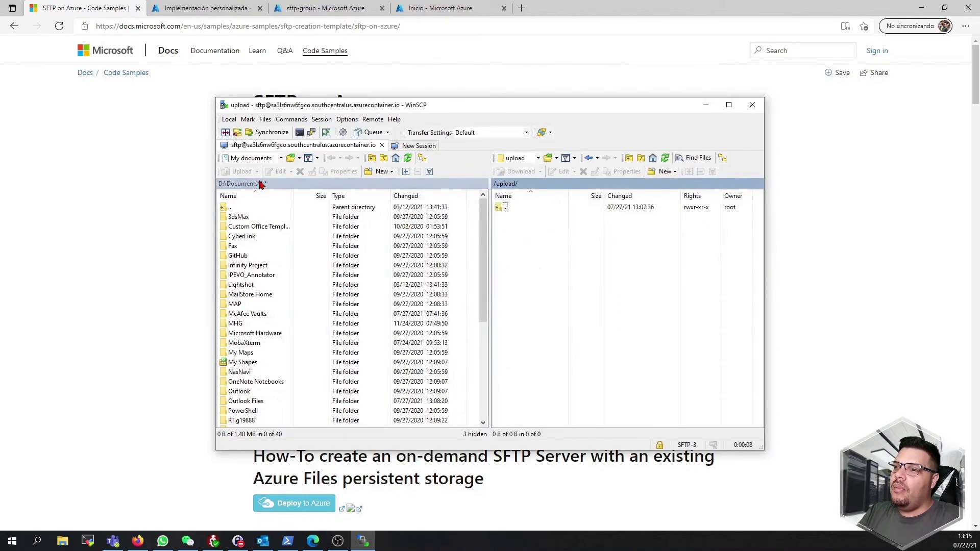
{"action": "left_click", "coordinate": [278, 159]}
{"action": "left_click", "coordinate": [248, 169]}
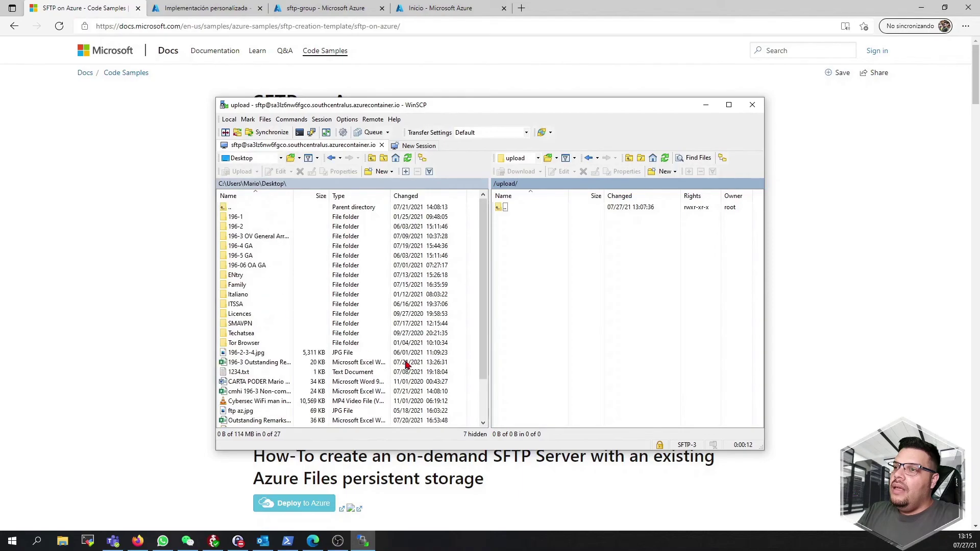
Upload 1234.txt from the local Desktop to the remote upload folder and select the uploaded copy
{"action": "left_click", "coordinate": [238, 372]}
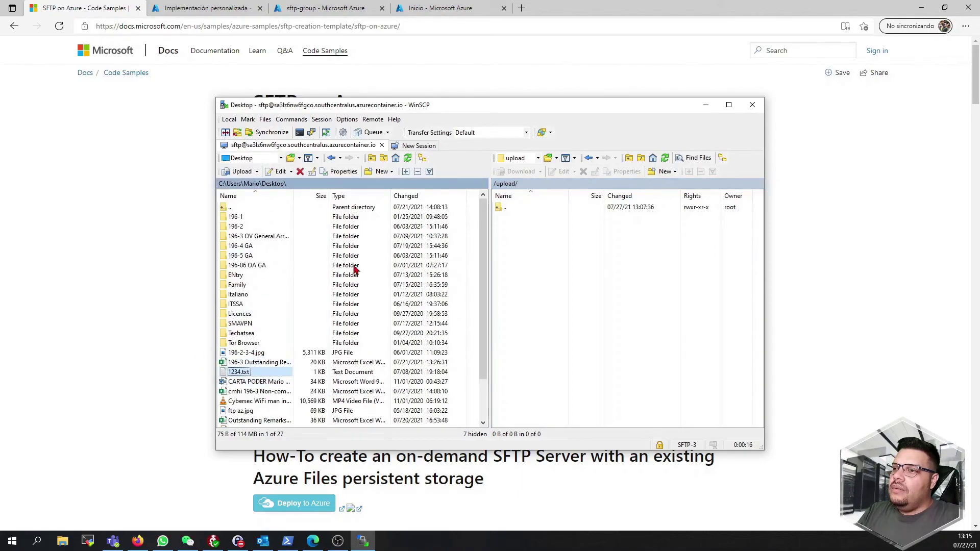
{"action": "left_click_drag", "start_coordinate": [241, 366], "coordinate": [589, 328]}
{"action": "left_click", "coordinate": [513, 308]}
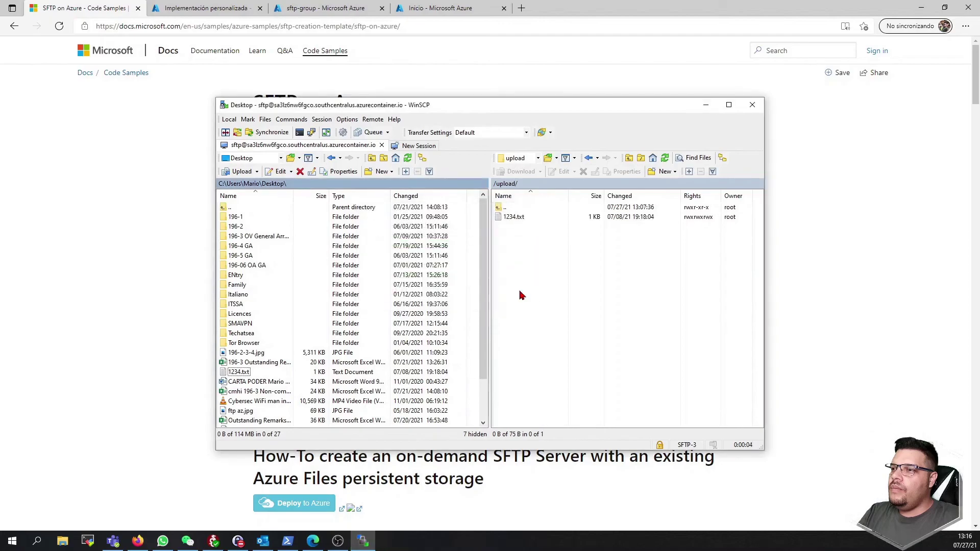
{"action": "left_click", "coordinate": [511, 217]}
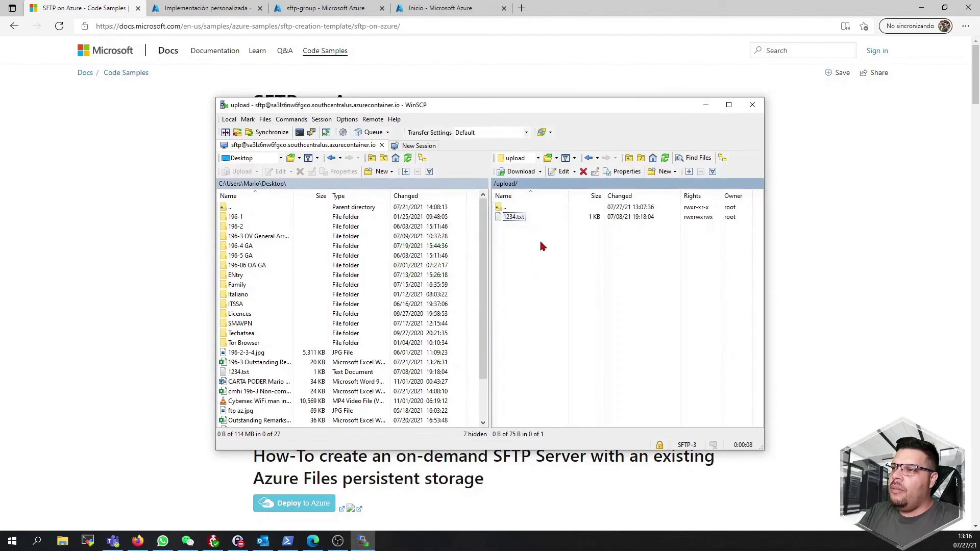
Switch to the Azure portal and open the sftpfileshare file share in the storage account of resource group sftptest
{"action": "left_click", "coordinate": [439, 8]}
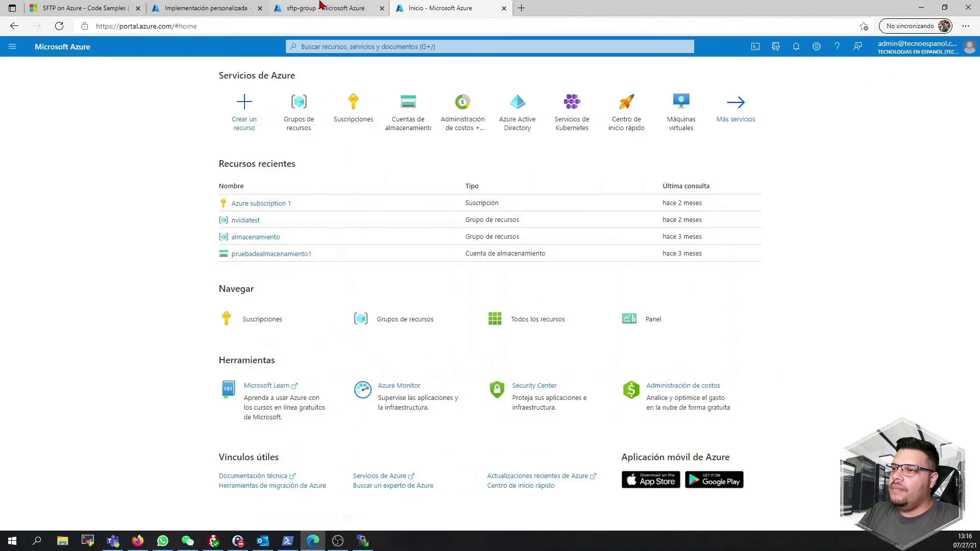
{"action": "left_click", "coordinate": [299, 105]}
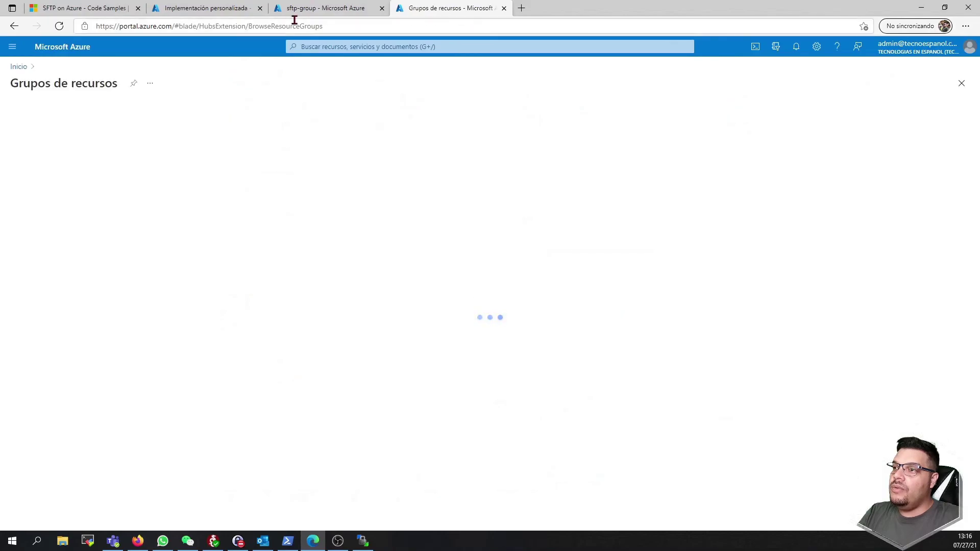
{"action": "left_click", "coordinate": [49, 244]}
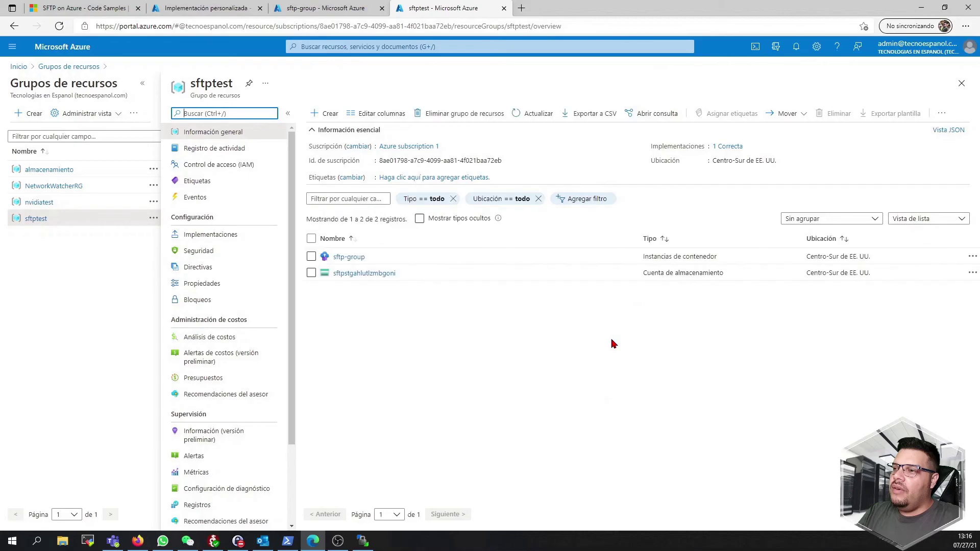
{"action": "left_click", "coordinate": [368, 274]}
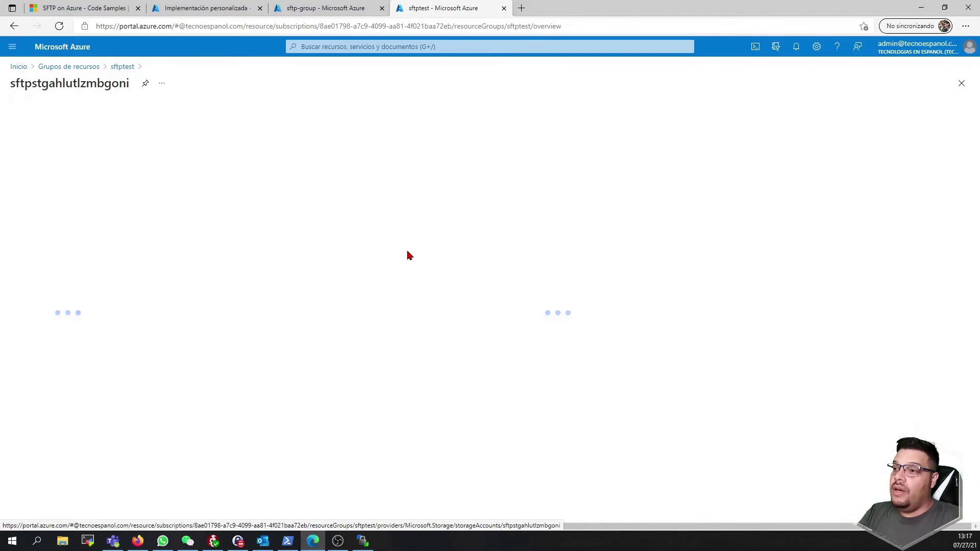
{"action": "left_click", "coordinate": [122, 320]}
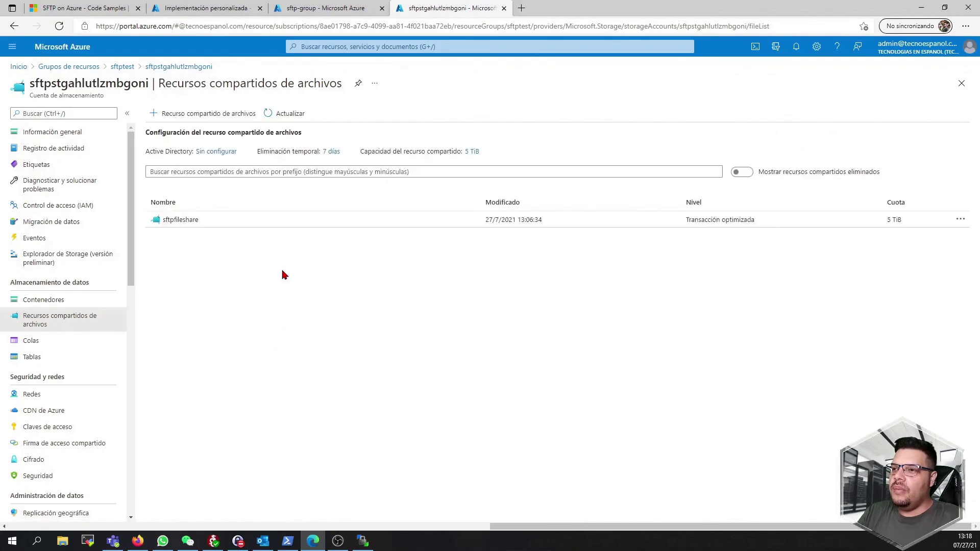
{"action": "left_click", "coordinate": [197, 225]}
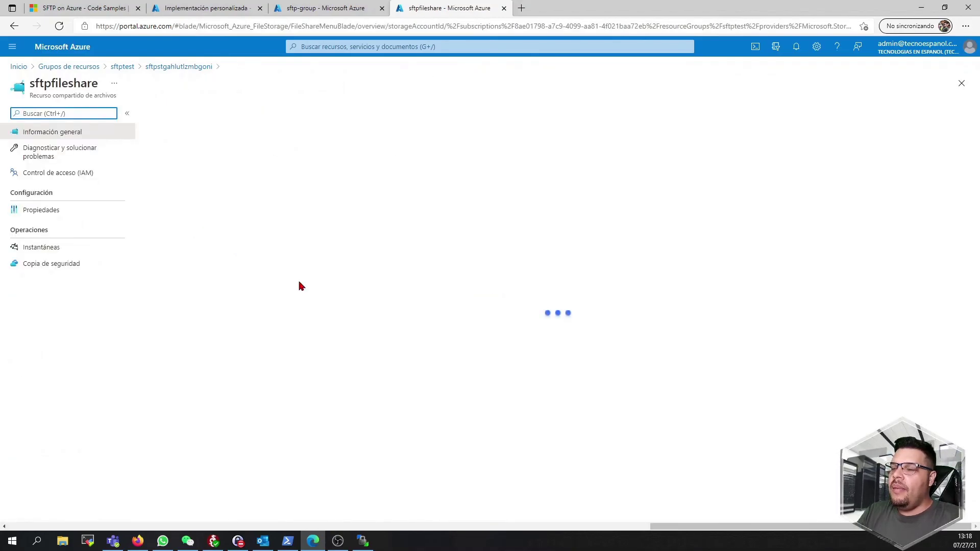